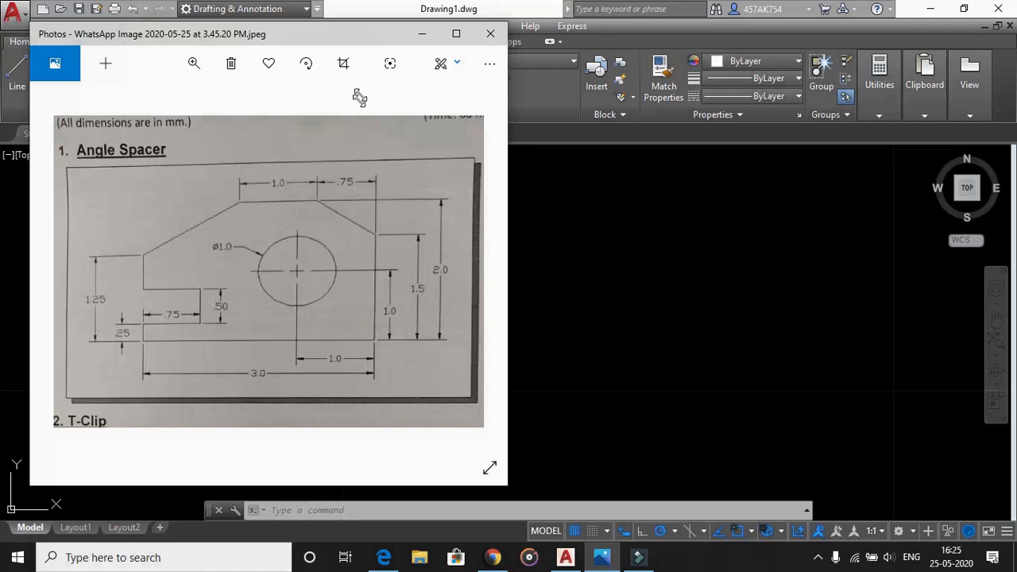
- Close the reference image view and draw a rectangle 3 units wide and 2 units high in the empty drawing
{"action": "left_click", "coordinate": [423, 34]}
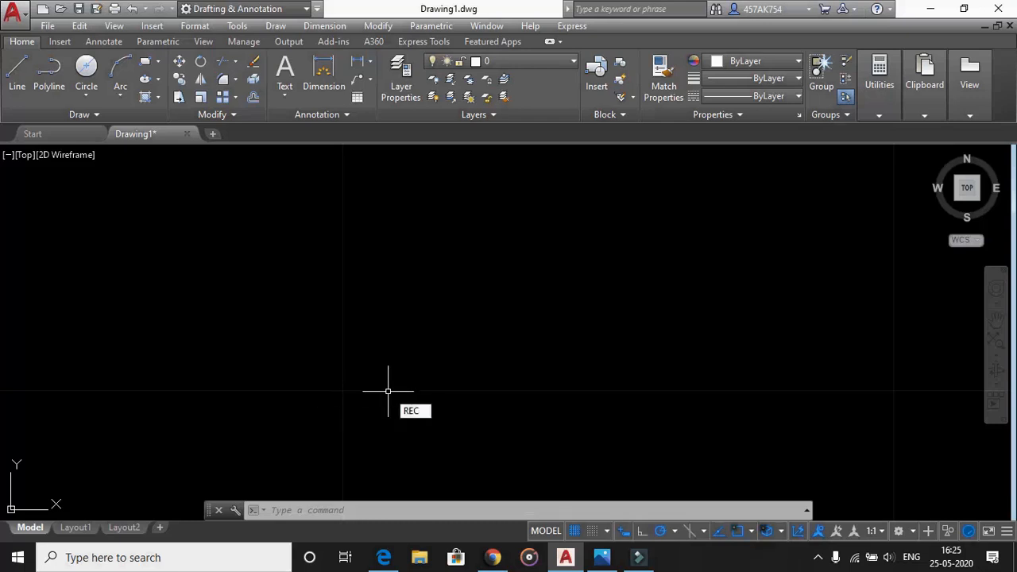
{"action": "key", "text": "Return"}
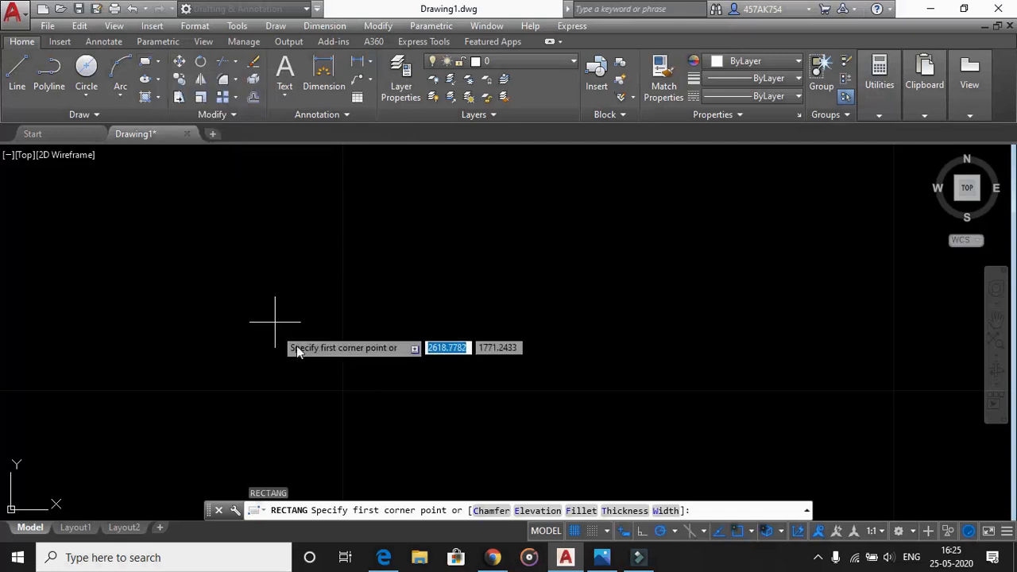
{"action": "left_click", "coordinate": [329, 400]}
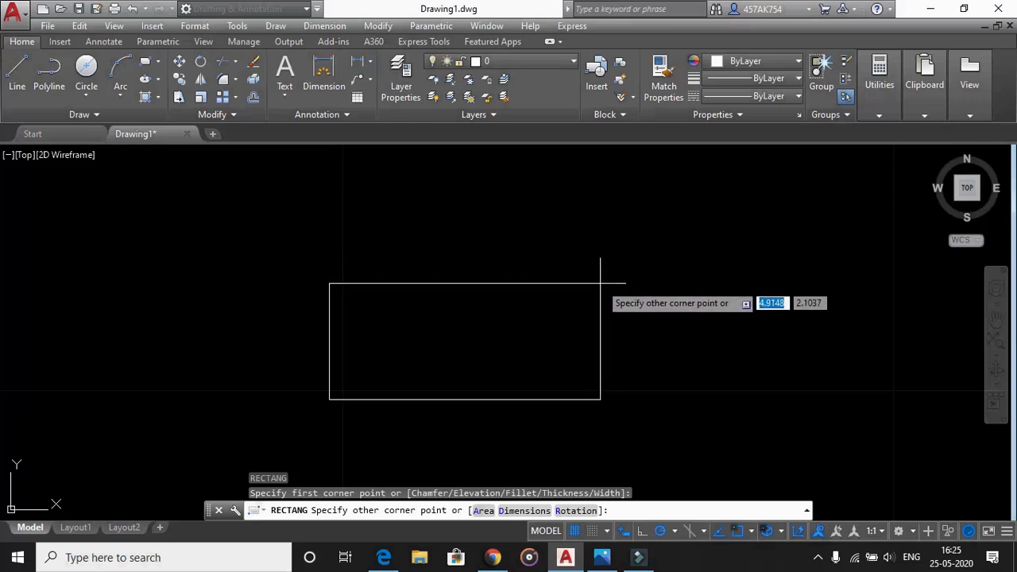
{"action": "type", "text": "3"}
{"action": "key", "text": "Tab"}
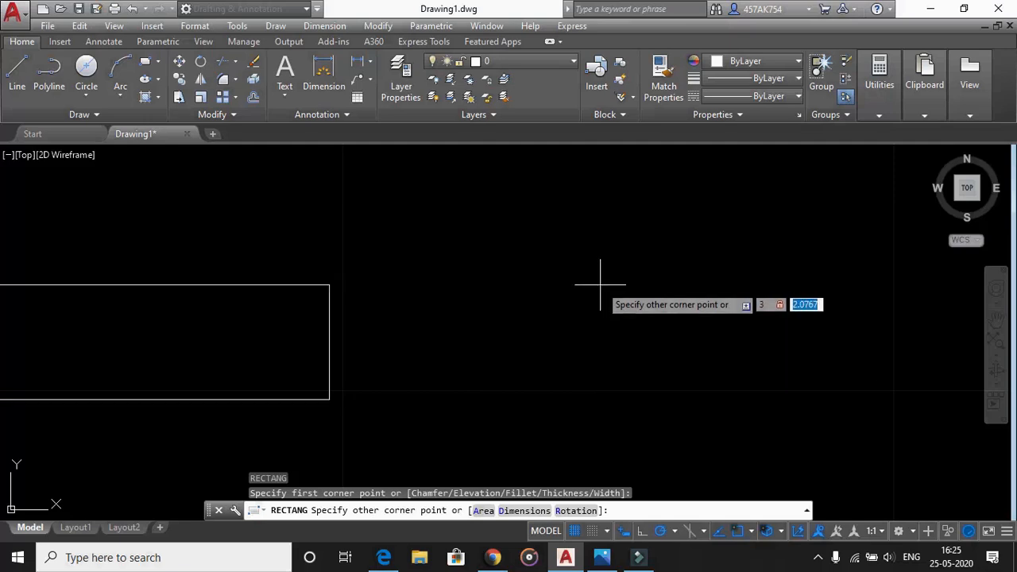
{"action": "type", "text": "2"}
{"action": "key", "text": "Return"}
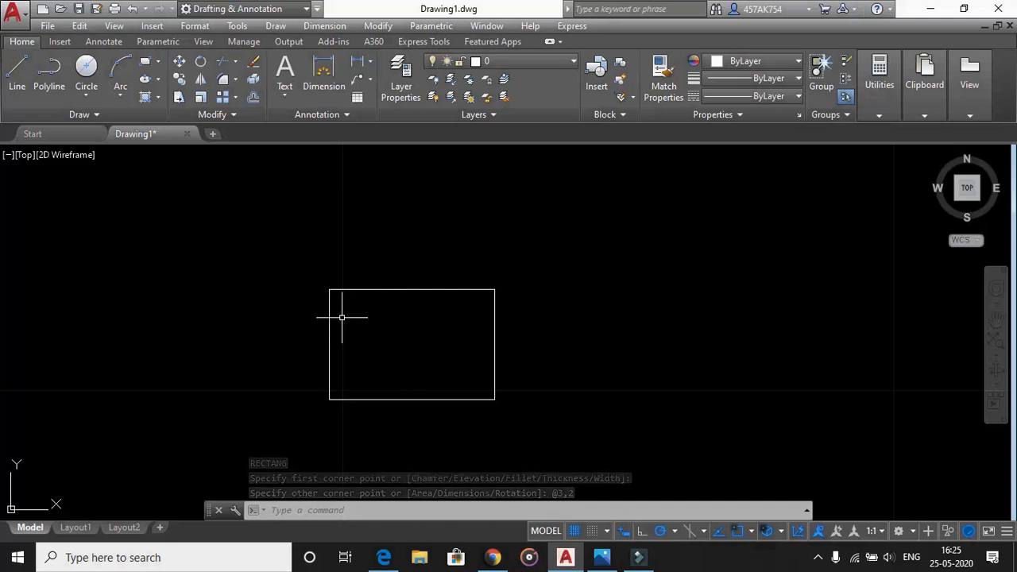
- With Ortho on, draw a second, closed 3 by 2 rectangle from separate lines to the right of the first one
{"action": "left_click", "coordinate": [19, 73]}
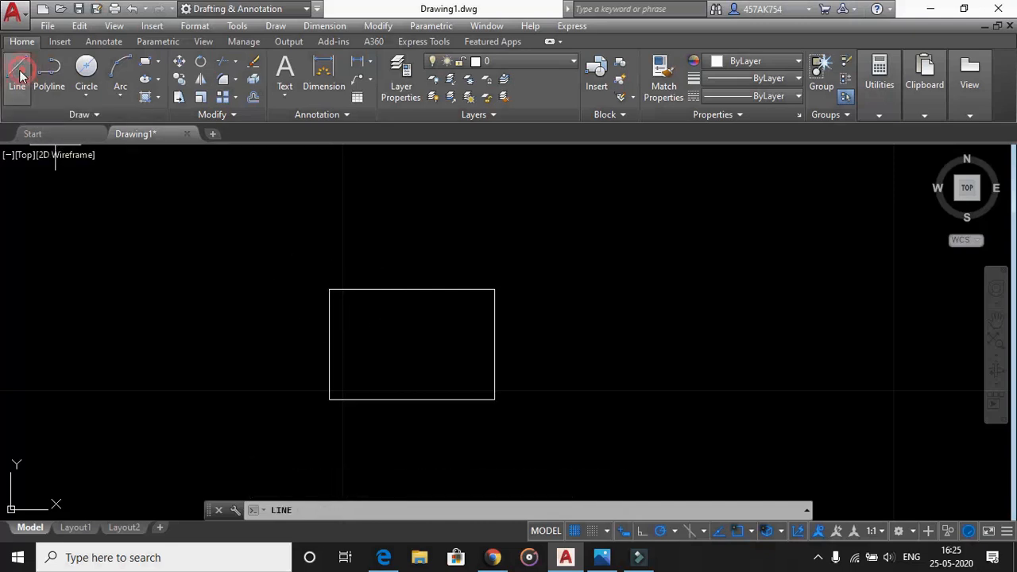
{"action": "left_click", "coordinate": [591, 291]}
{"action": "key", "text": "F8"}
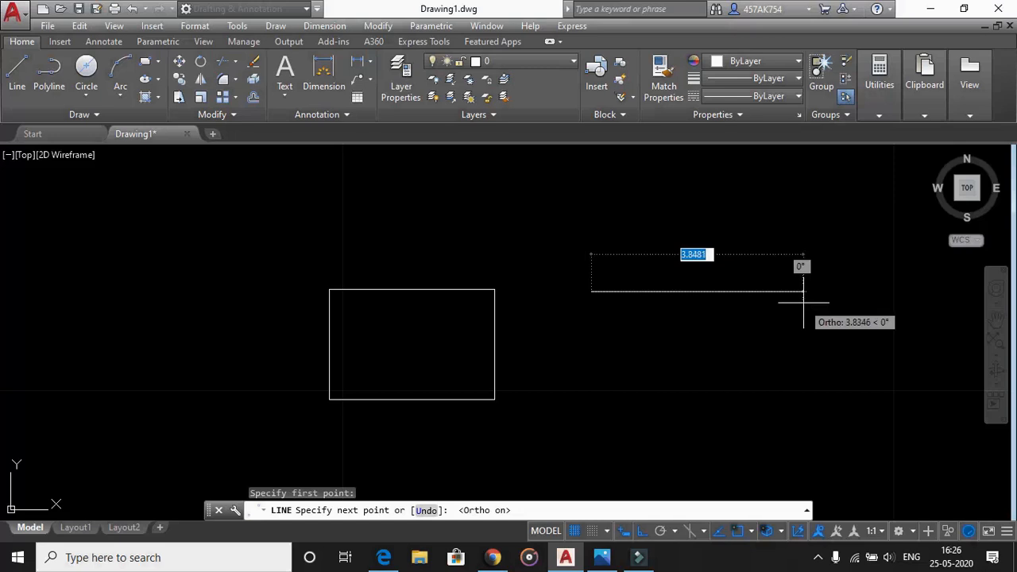
{"action": "left_click", "coordinate": [642, 531]}
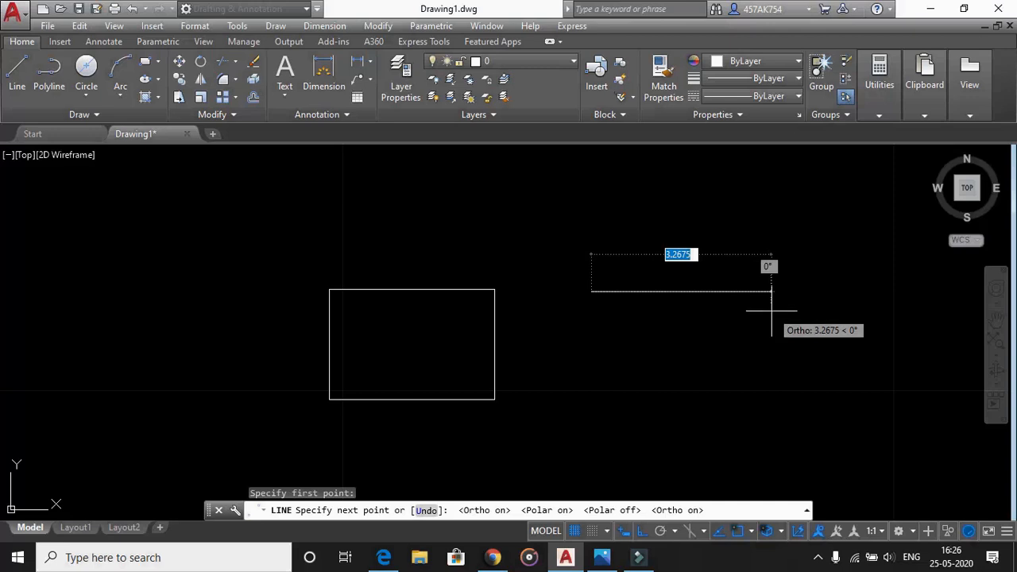
{"action": "type", "text": "3"}
{"action": "key", "text": "Return"}
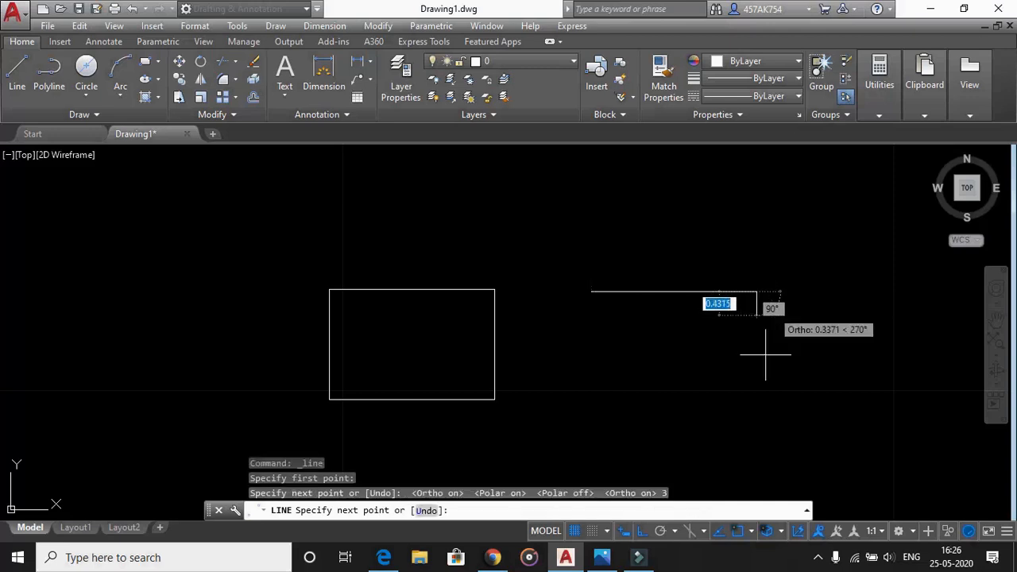
{"action": "type", "text": "2"}
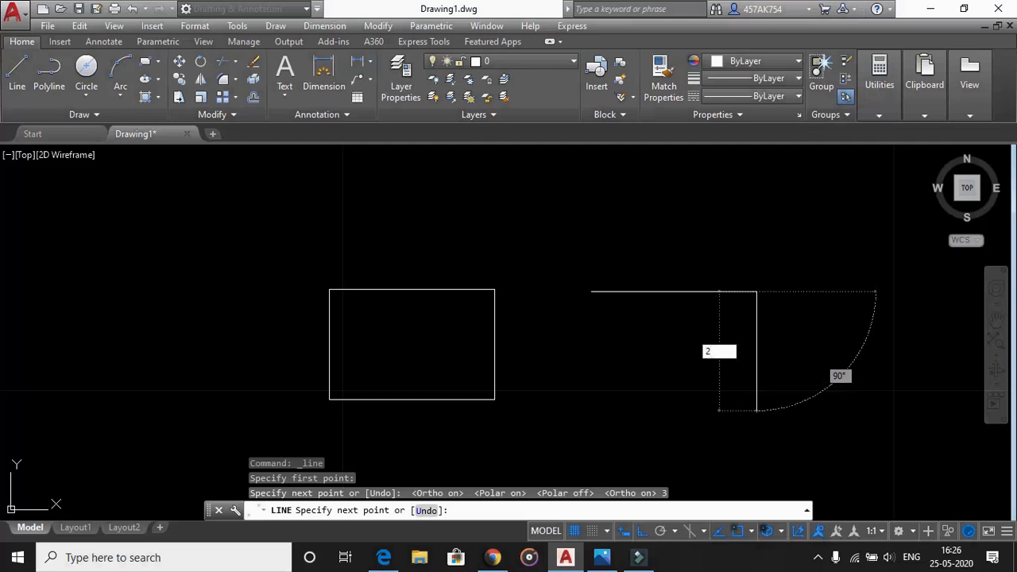
{"action": "key", "text": "Return"}
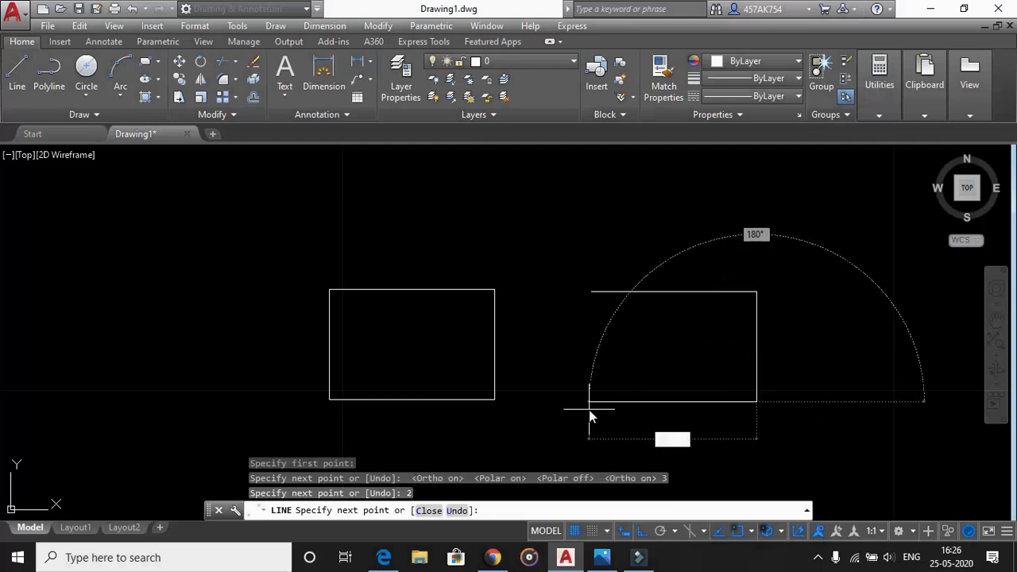
{"action": "key", "text": "Return"}
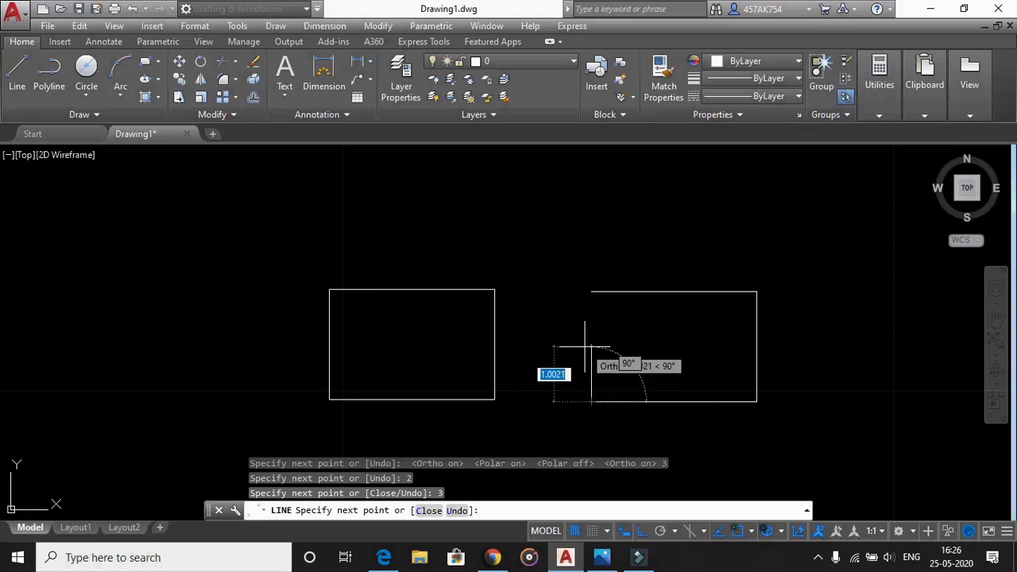
{"action": "type", "text": "c"}
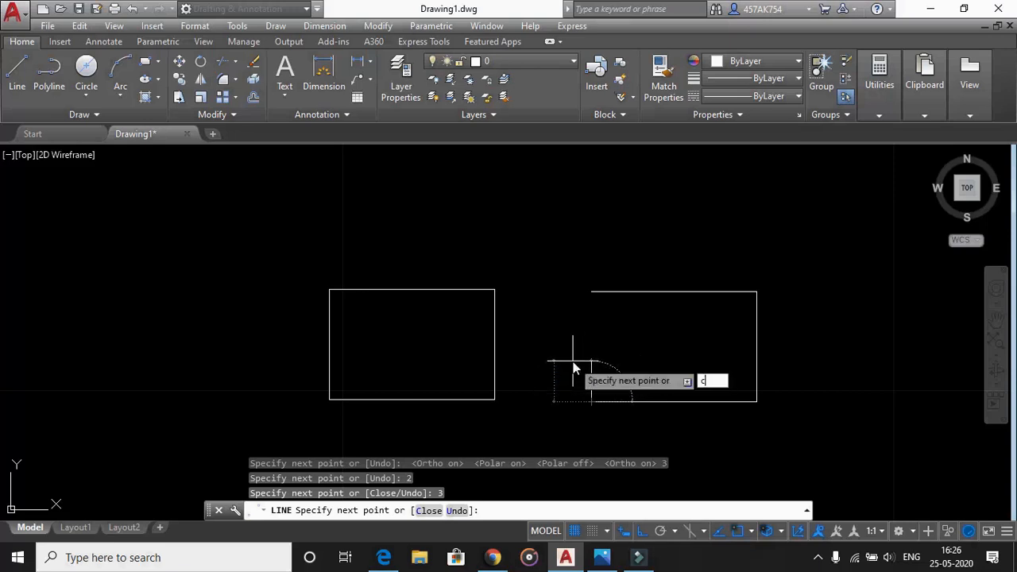
{"action": "key", "text": "Return"}
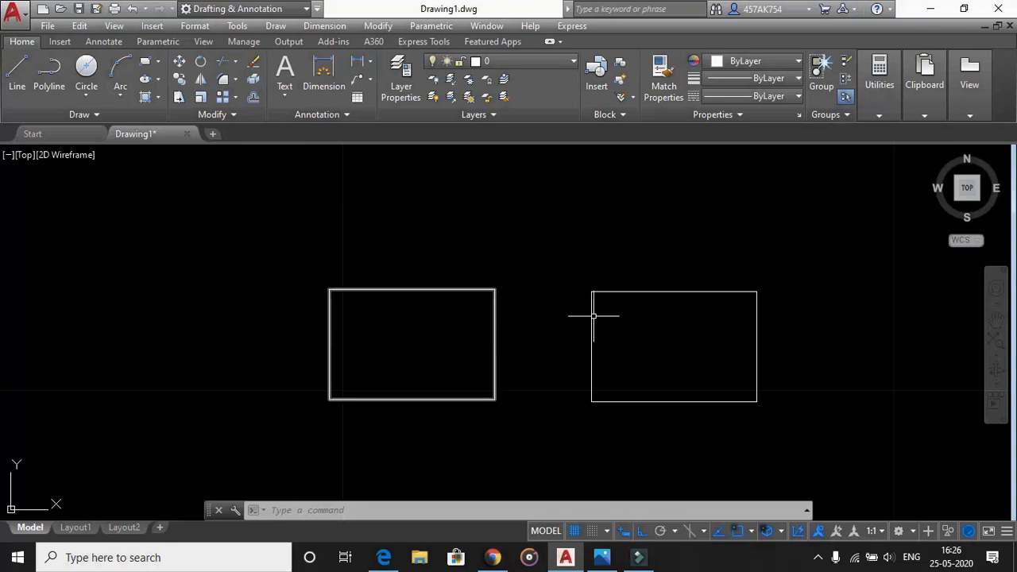
- Compare how the first rectangle and the individual lines of the second rectangle get selected, clearing each selection
{"action": "left_click", "coordinate": [486, 288]}
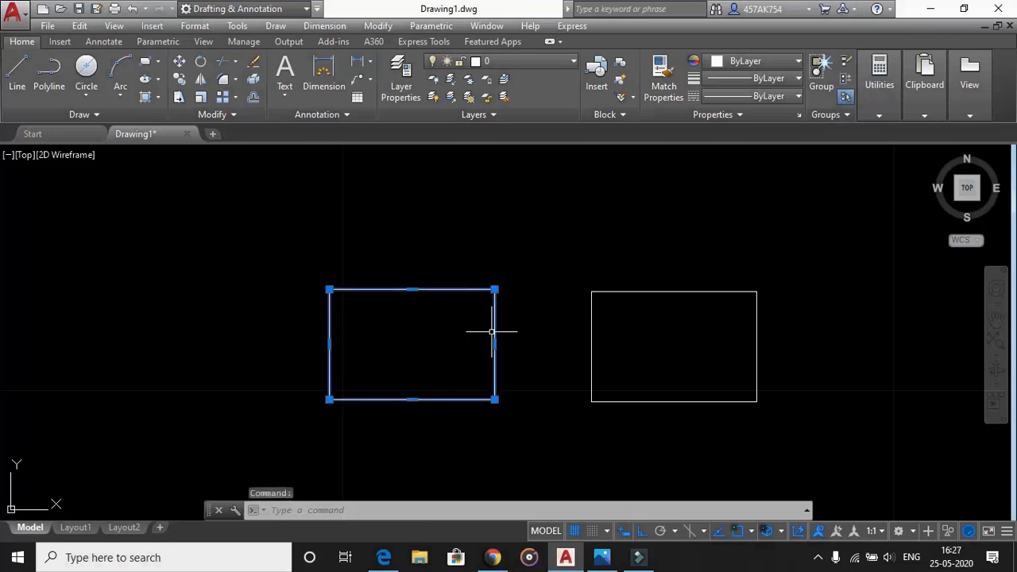
{"action": "key", "text": "Escape"}
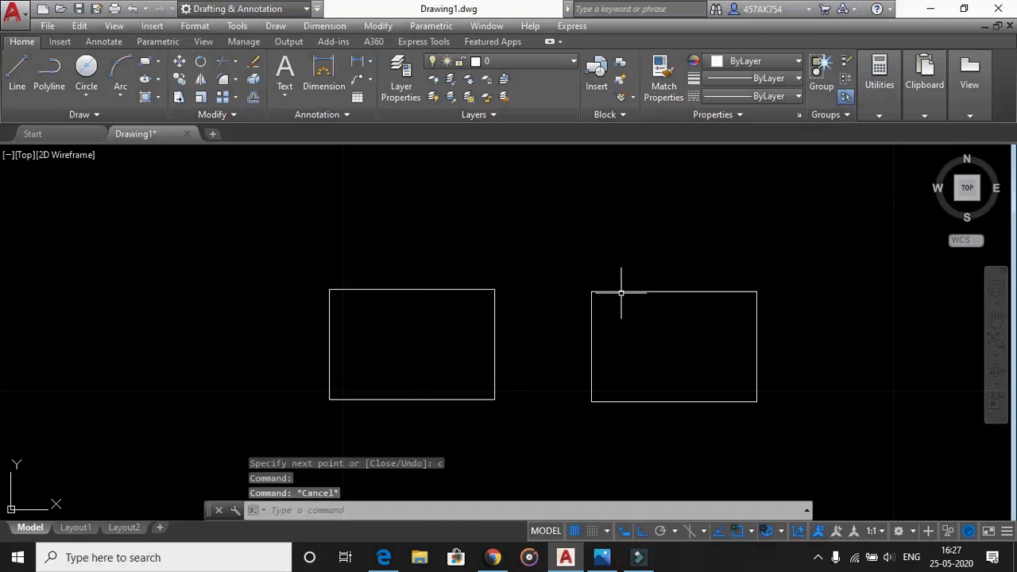
{"action": "left_click", "coordinate": [619, 291]}
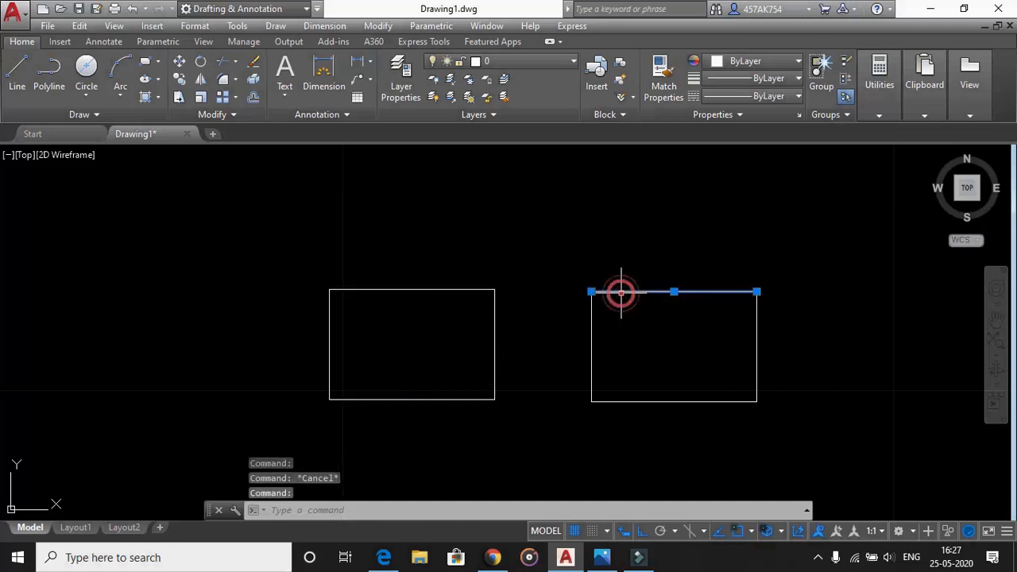
{"action": "left_click", "coordinate": [593, 342]}
{"action": "left_click", "coordinate": [636, 402]}
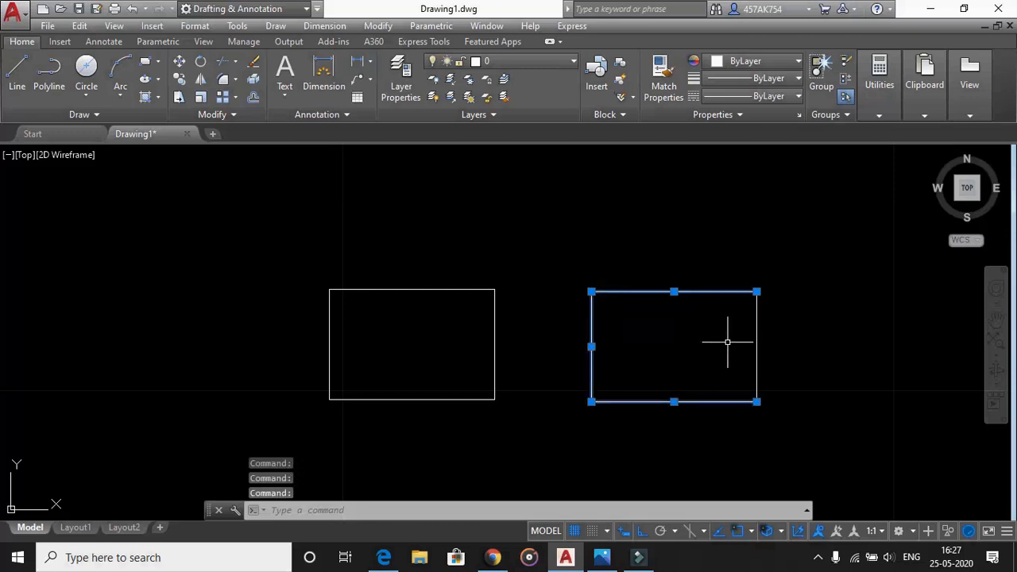
{"action": "left_click", "coordinate": [753, 349]}
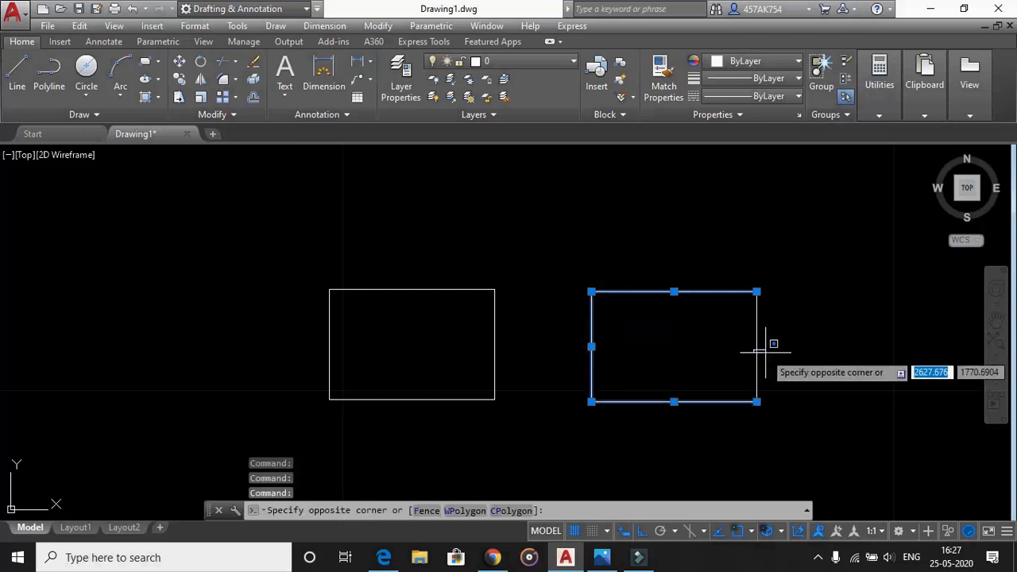
{"action": "key", "text": "Escape"}
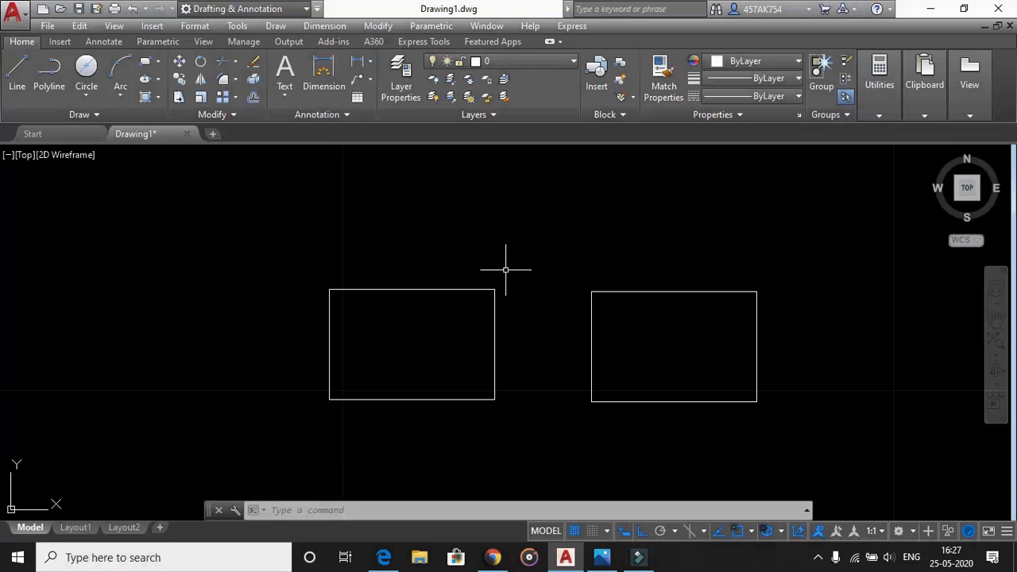
- Explode the left rectangle into separate lines
{"action": "type", "text": "x"}
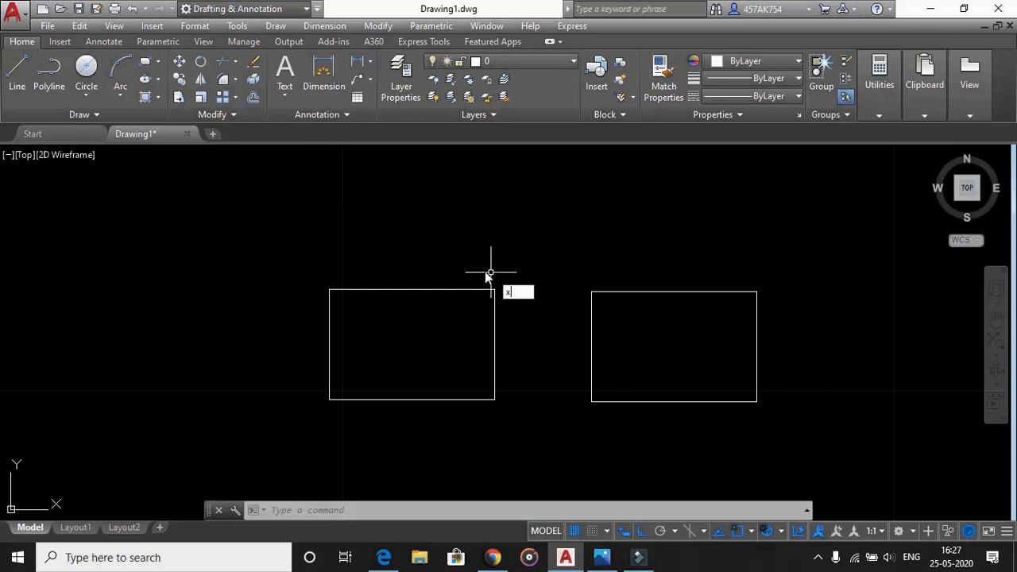
{"action": "key", "text": "Return"}
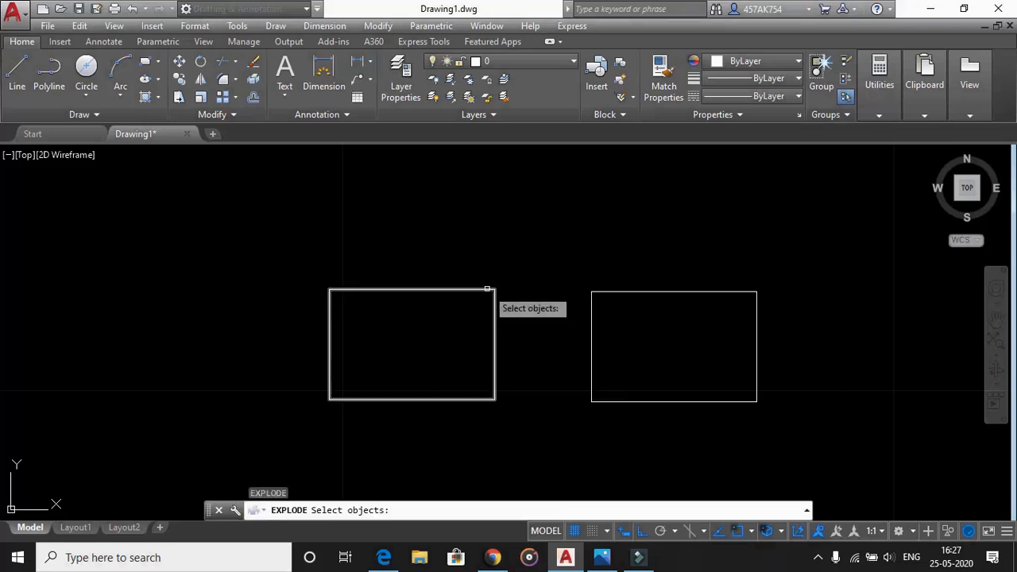
{"action": "left_click", "coordinate": [487, 289]}
{"action": "key", "text": "Return"}
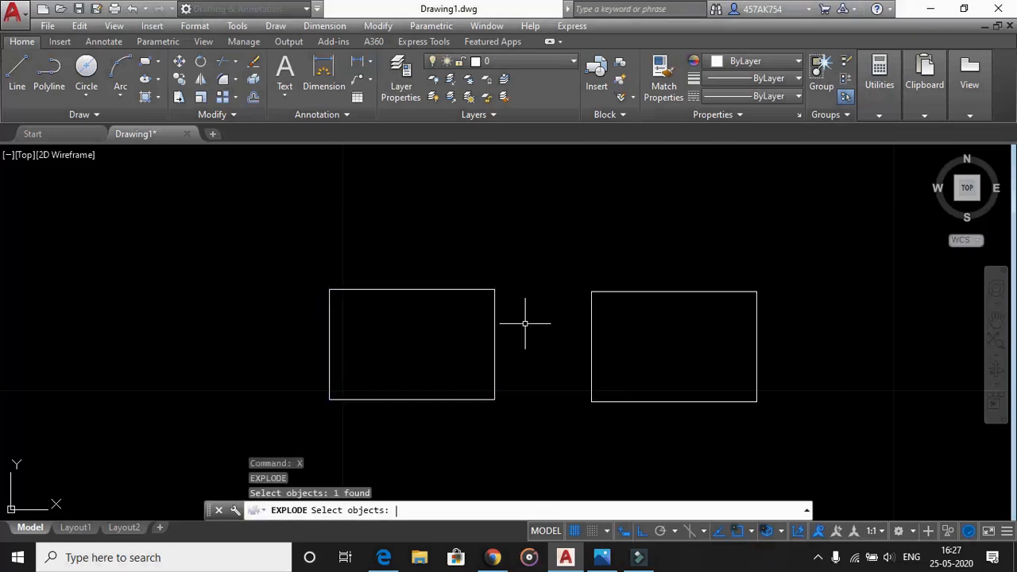
- Check the exploded rectangle by selecting its top and right edges separately, and clear the selection
{"action": "left_click", "coordinate": [463, 289]}
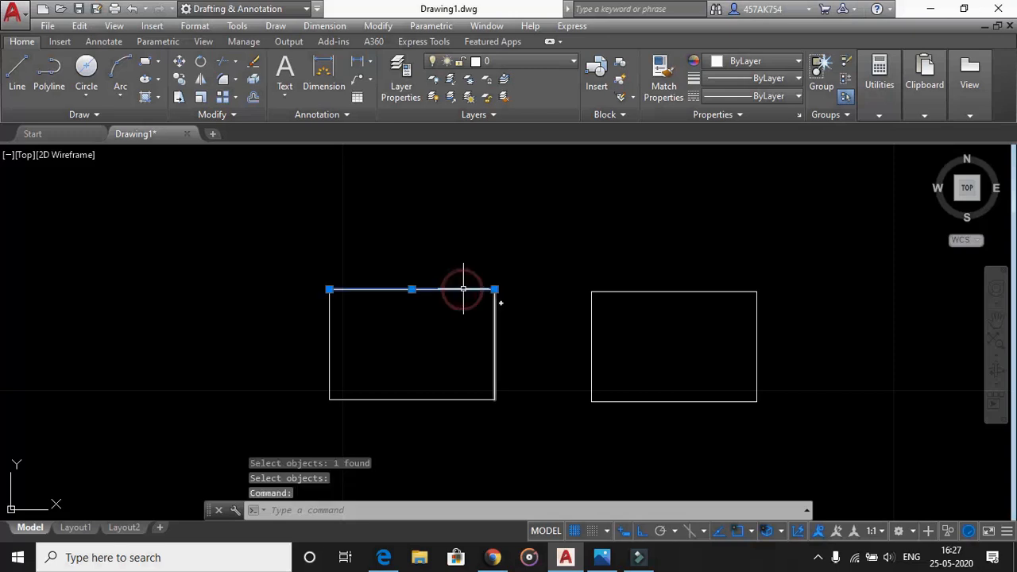
{"action": "left_click", "coordinate": [499, 322]}
{"action": "left_click", "coordinate": [479, 325]}
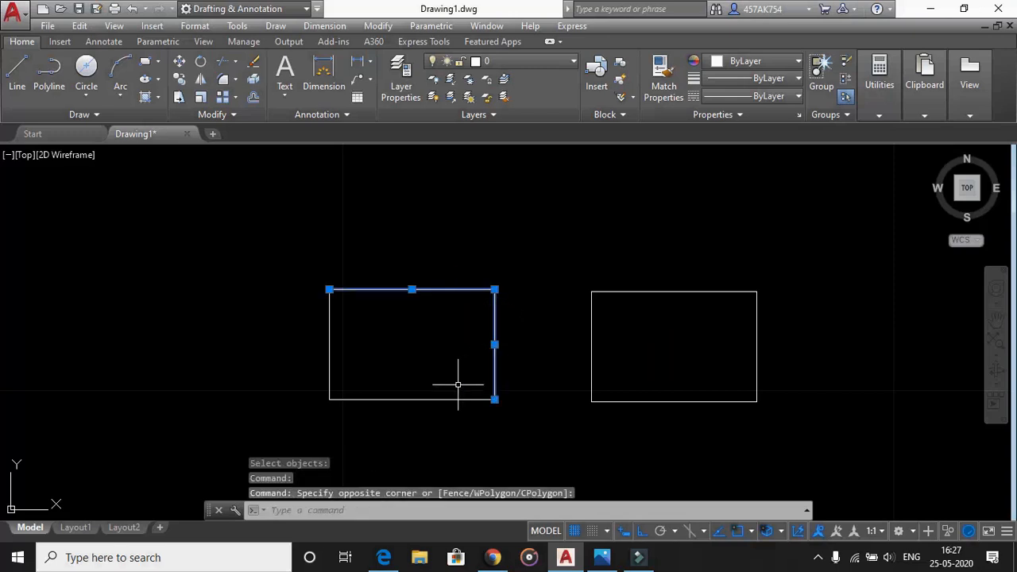
{"action": "key", "text": "Escape"}
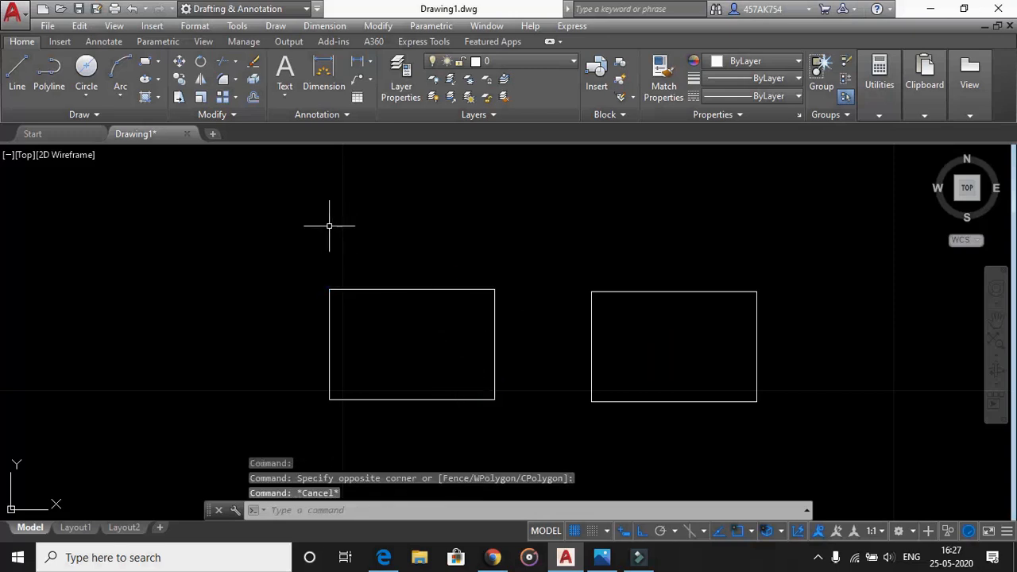
- Consult the Angle Spacer reference image and try to offset the left rectangle's bottom edge upward by 0.25
{"action": "left_click", "coordinate": [603, 558]}
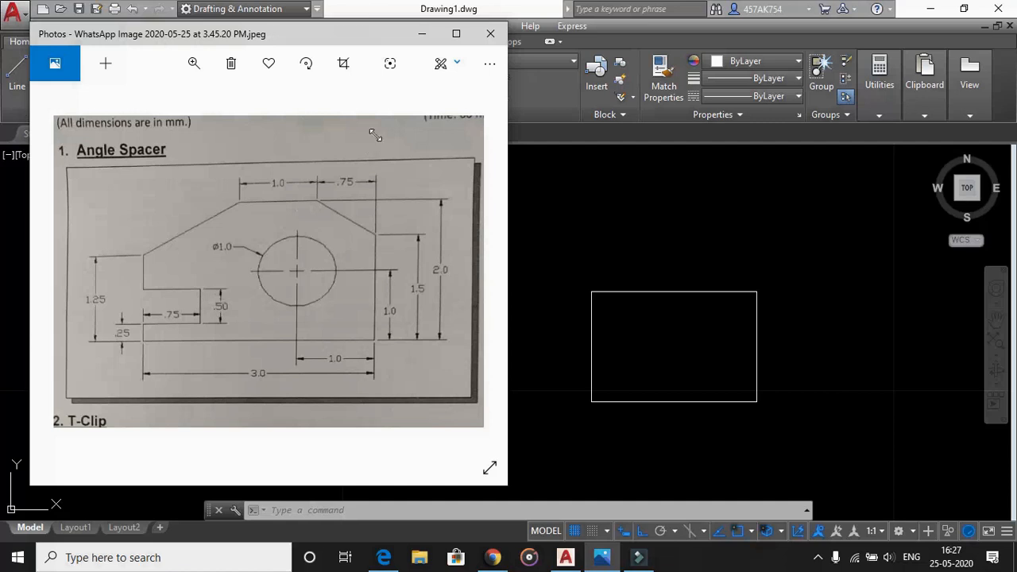
{"action": "left_click", "coordinate": [421, 37]}
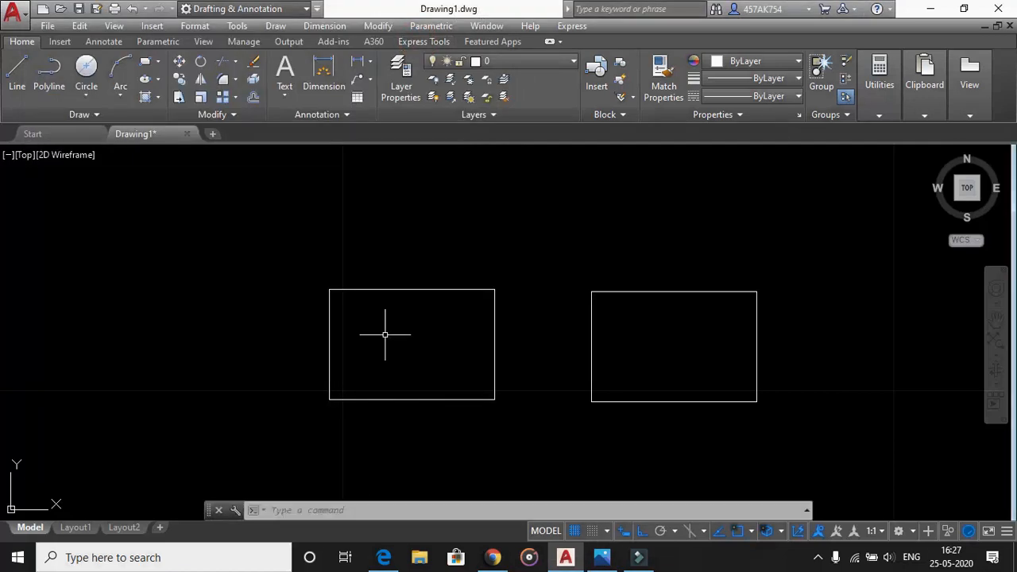
{"action": "type", "text": "OFFSET"}
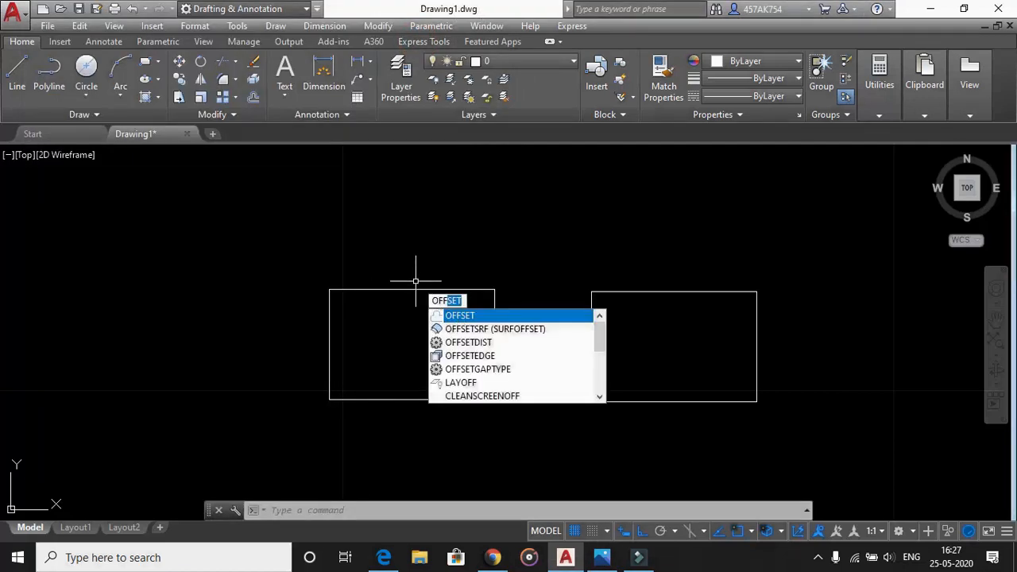
{"action": "key", "text": "Return"}
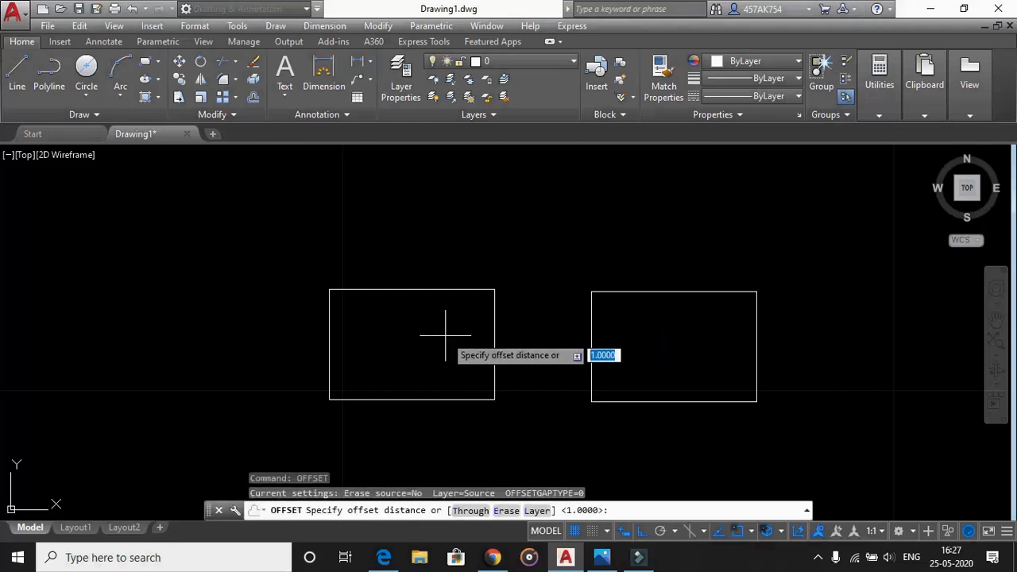
{"action": "type", "text": "0.25"}
{"action": "key", "text": "Return"}
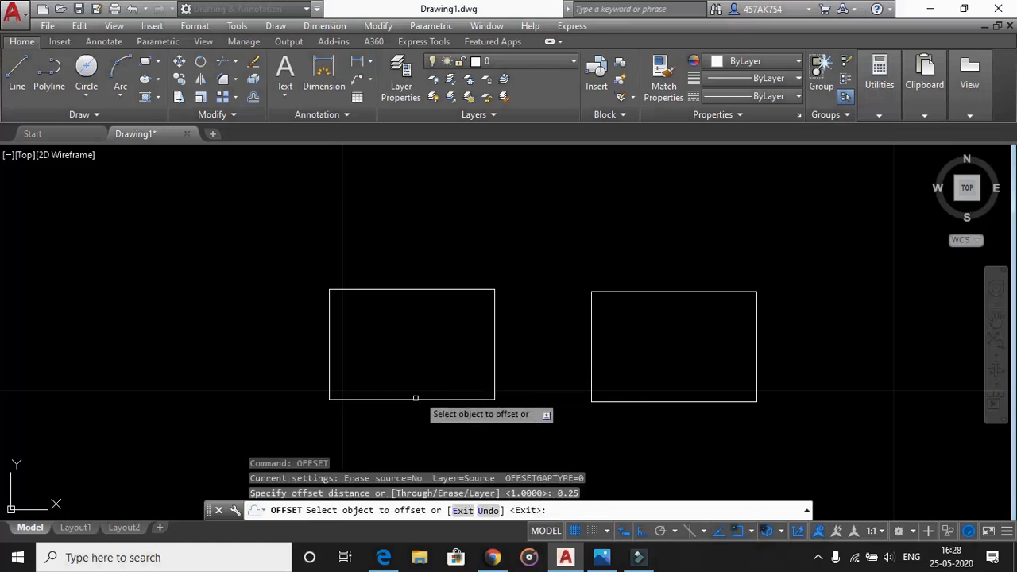
{"action": "left_click", "coordinate": [411, 397]}
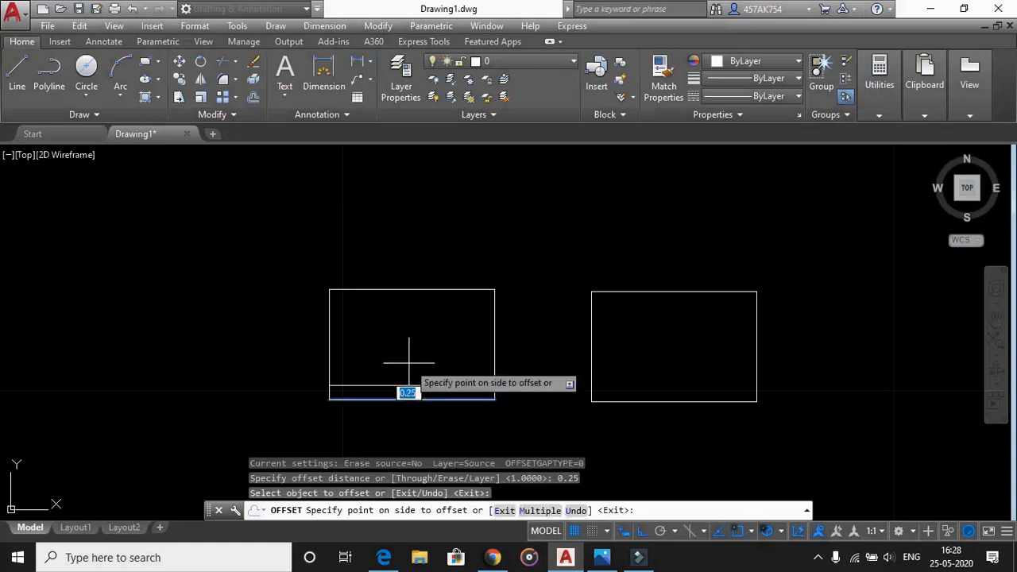
{"action": "key", "text": "Return"}
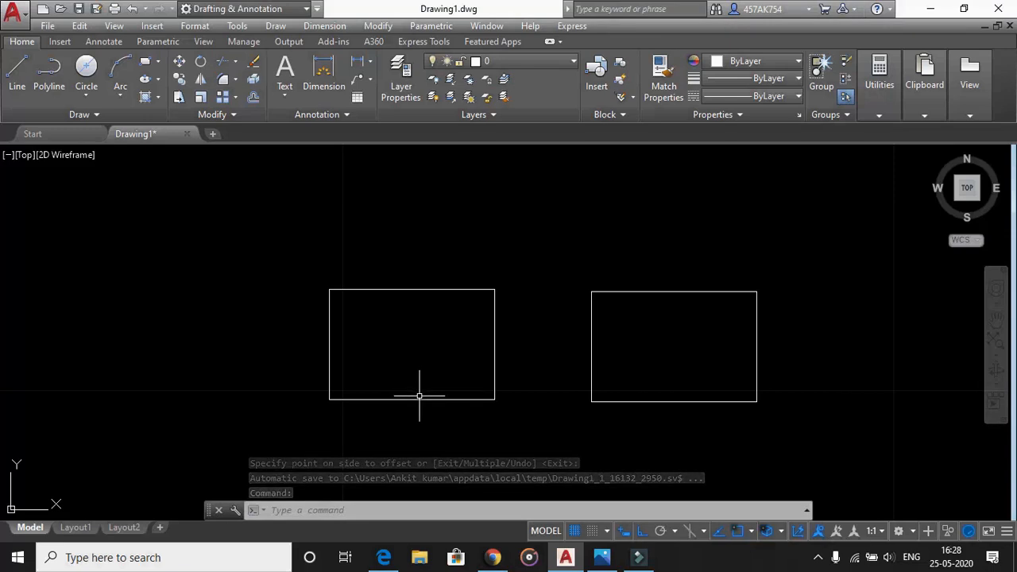
- Offset the left rectangle's bottom edge upward by 0.25
{"action": "type", "text": "of"}
{"action": "key", "text": "Return"}
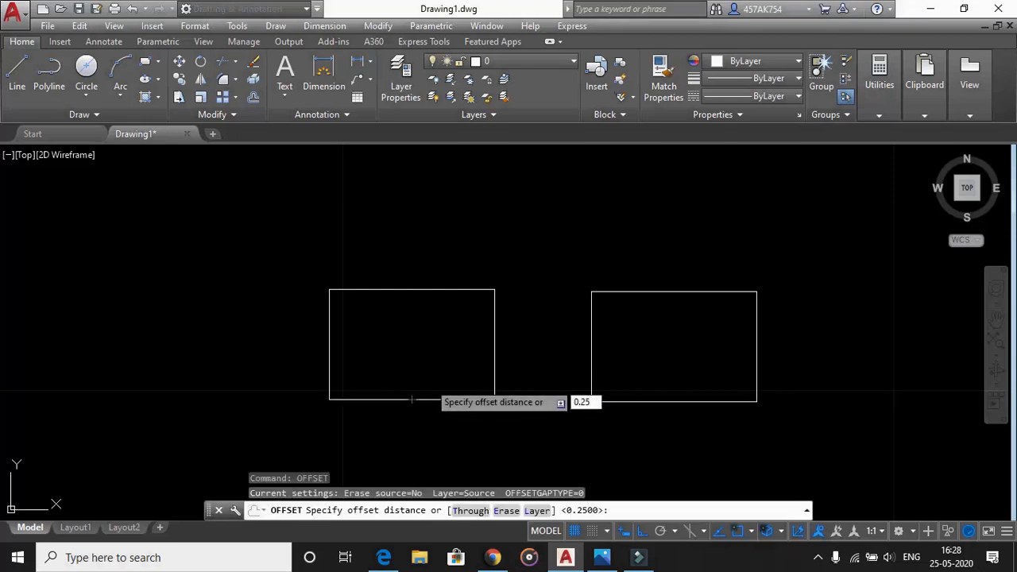
{"action": "type", "text": "0.25"}
{"action": "key", "text": "Return"}
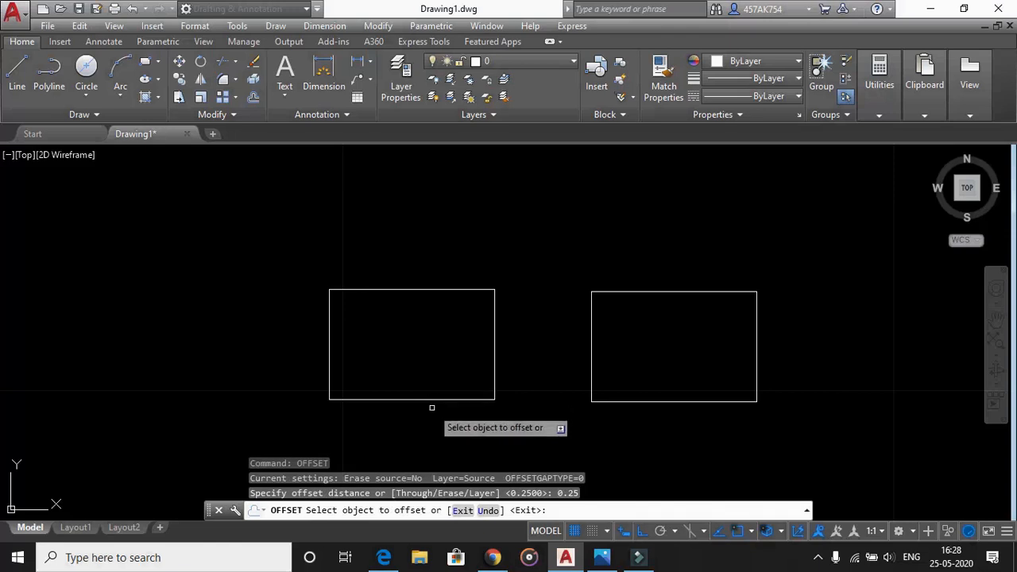
{"action": "left_click", "coordinate": [433, 399]}
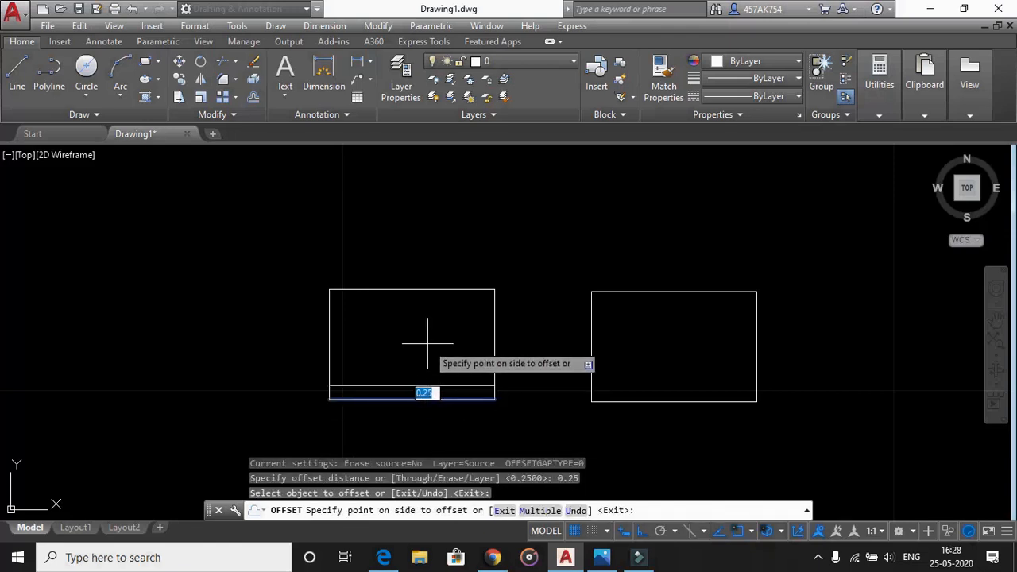
{"action": "left_click", "coordinate": [426, 342]}
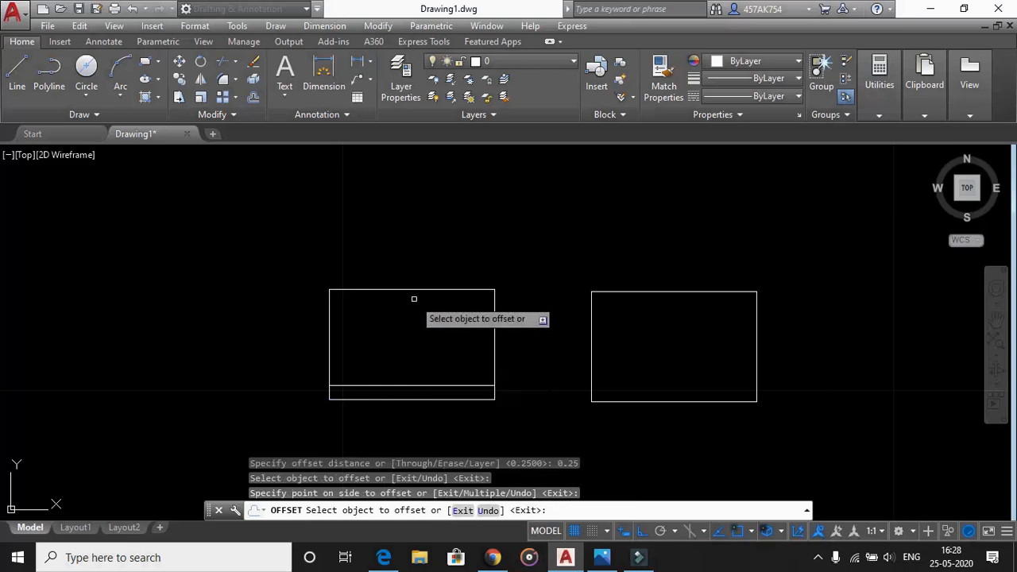
- Offset the new horizontal line inside the left rectangle upward by 0.5
{"action": "left_click", "coordinate": [419, 385]}
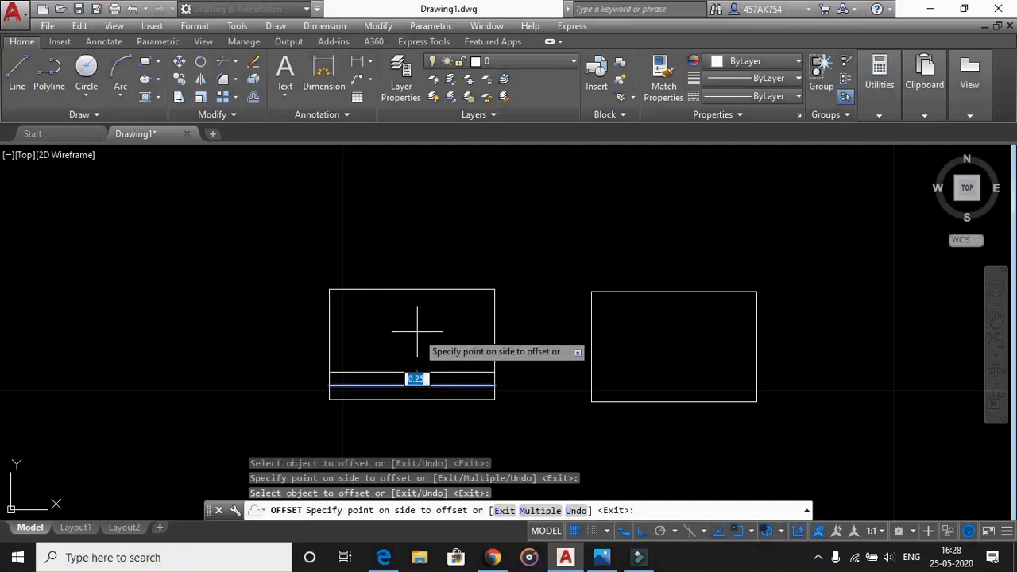
{"action": "type", "text": "0"}
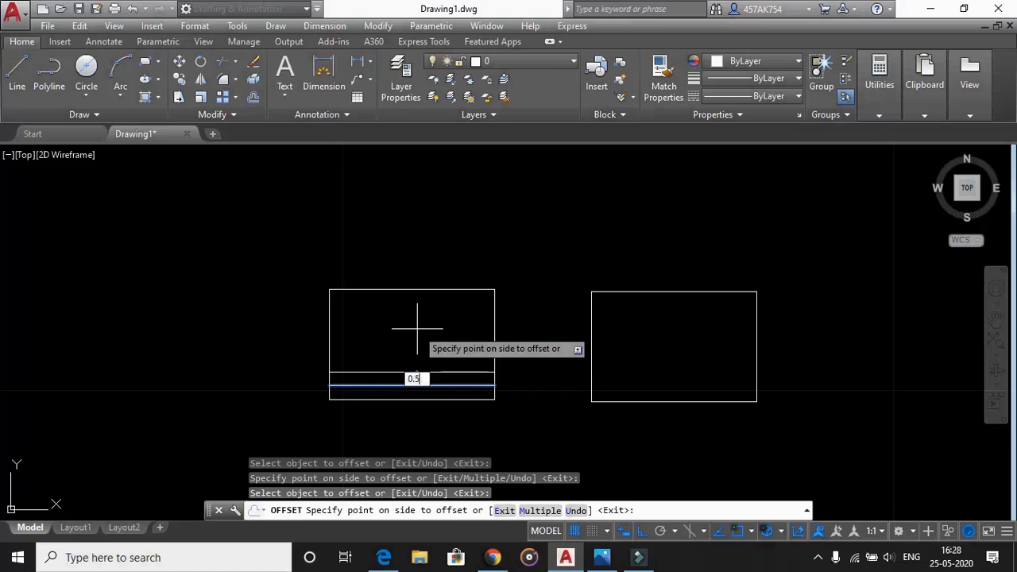
{"action": "key", "text": "Return"}
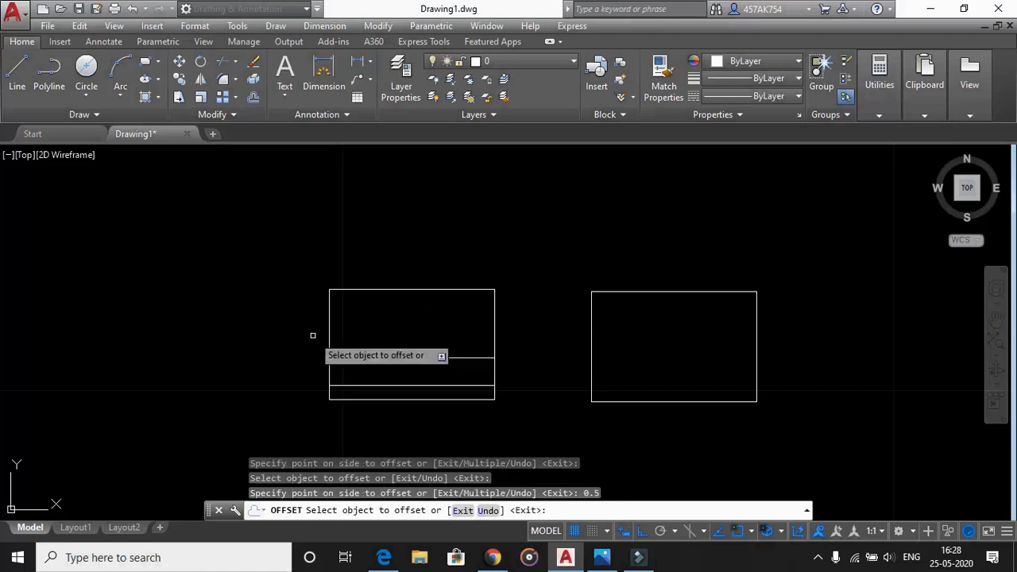
- Offset the left rectangle's left edge inward by 0.75 and end the offset
{"action": "left_click", "coordinate": [328, 330]}
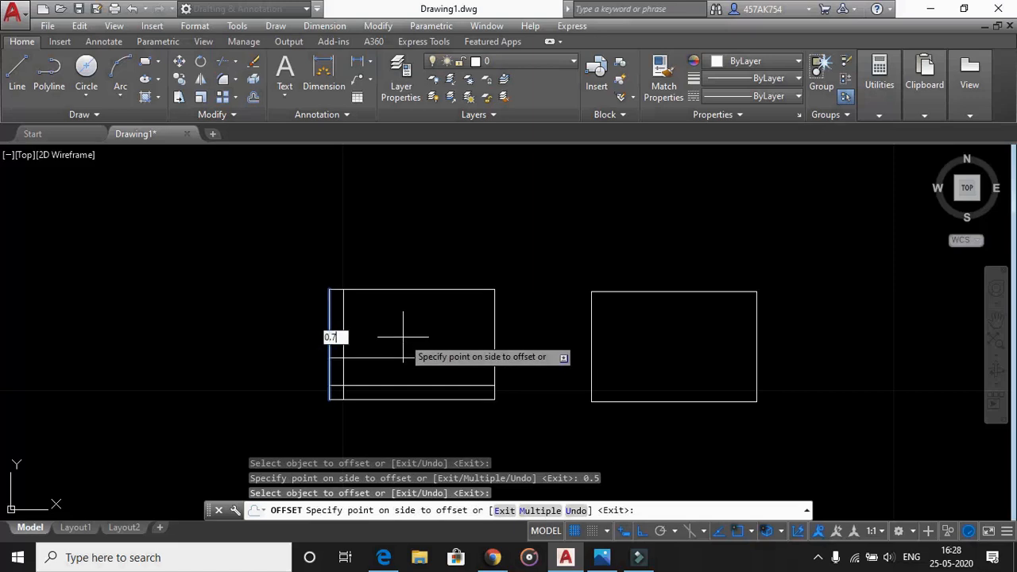
{"action": "type", "text": "0.75"}
{"action": "key", "text": "Return"}
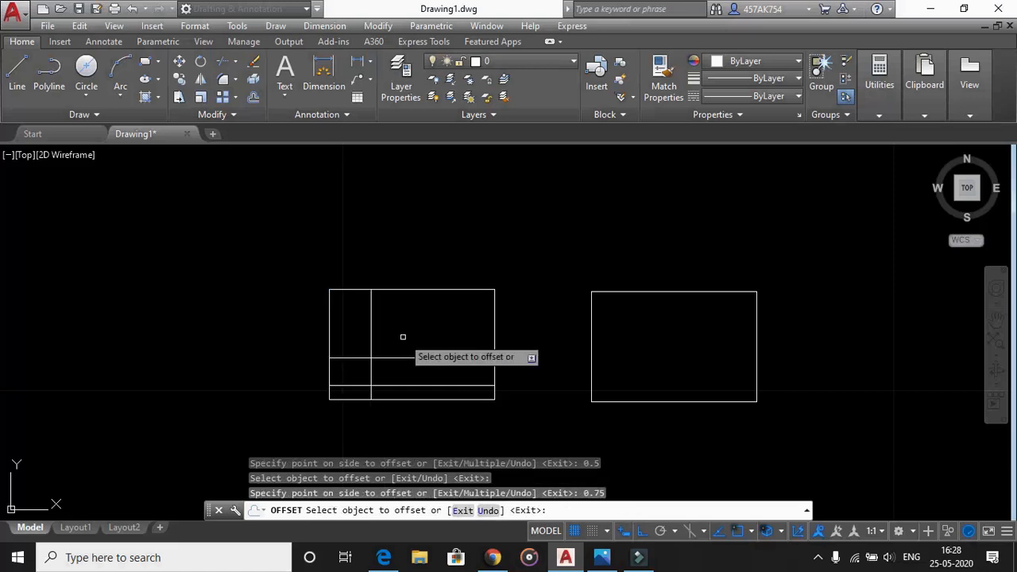
{"action": "key", "text": "Escape"}
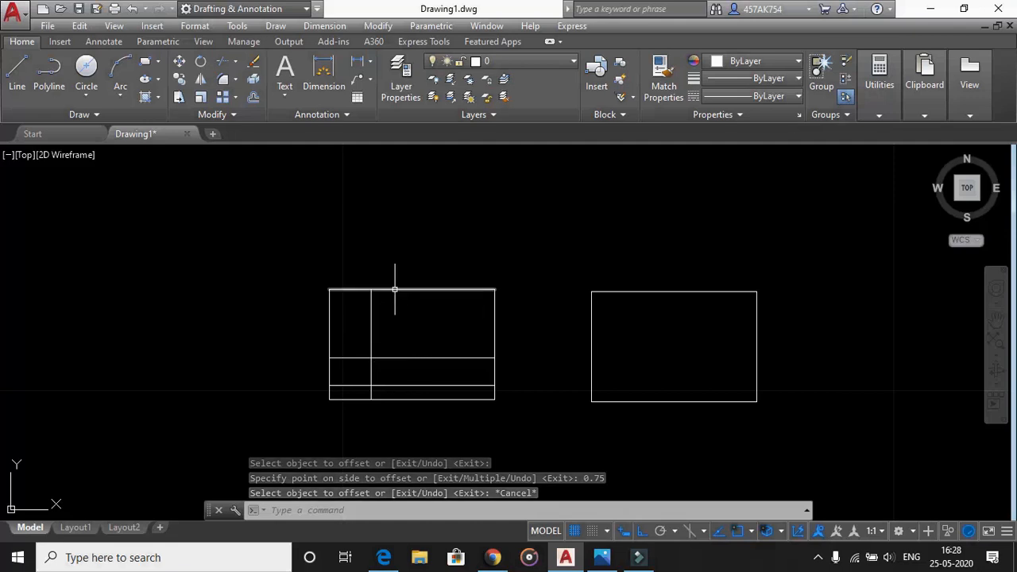
{"action": "type", "text": "l"}
{"action": "key", "text": "Return"}
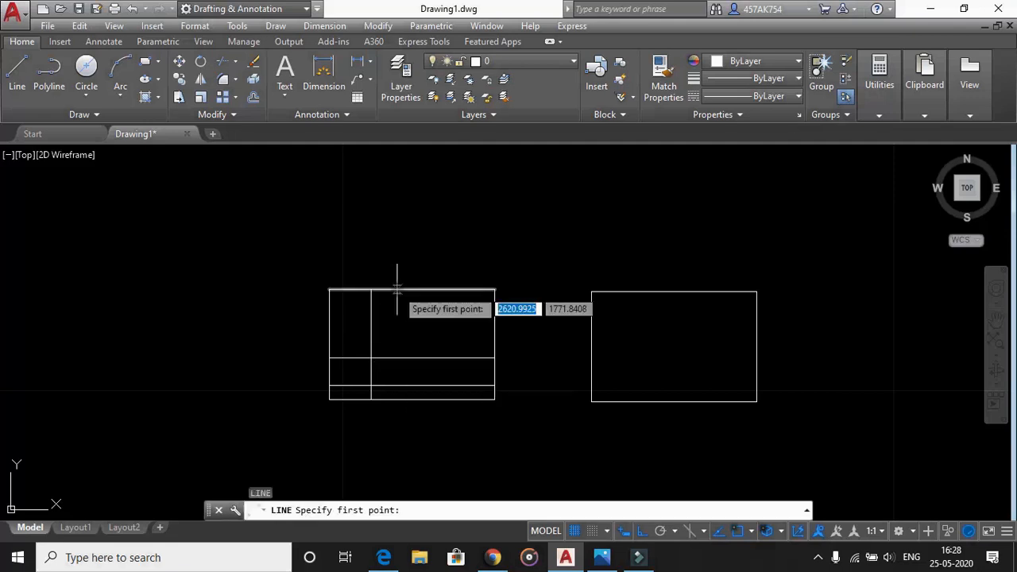
{"action": "key", "text": "Escape"}
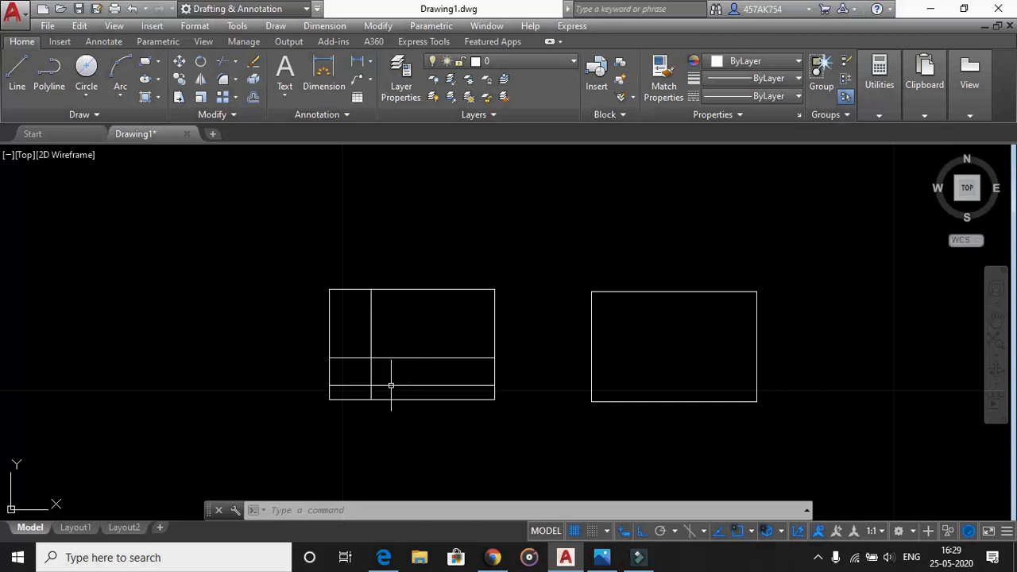
{"action": "left_click", "coordinate": [371, 326]}
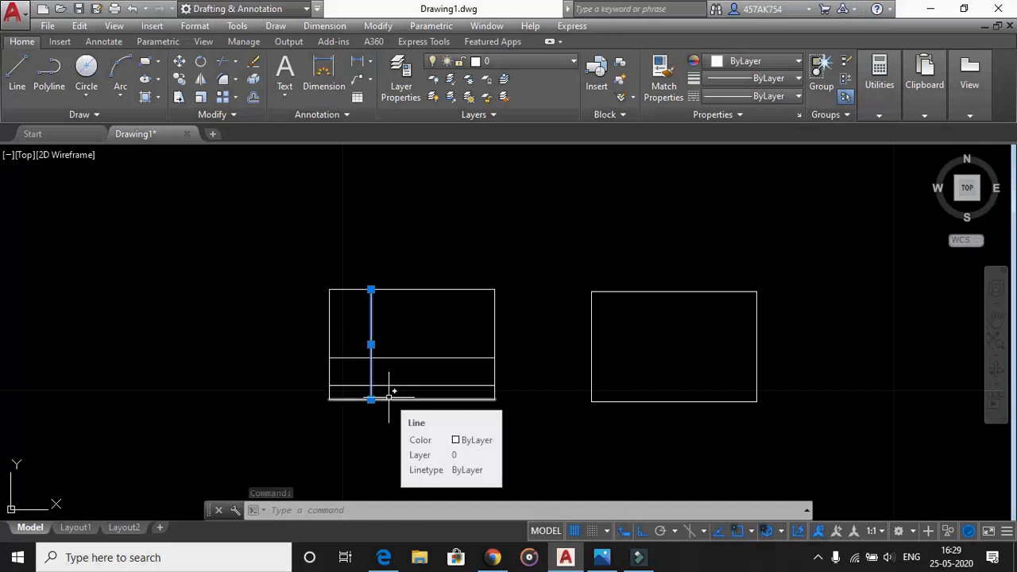
{"action": "key", "text": "Escape"}
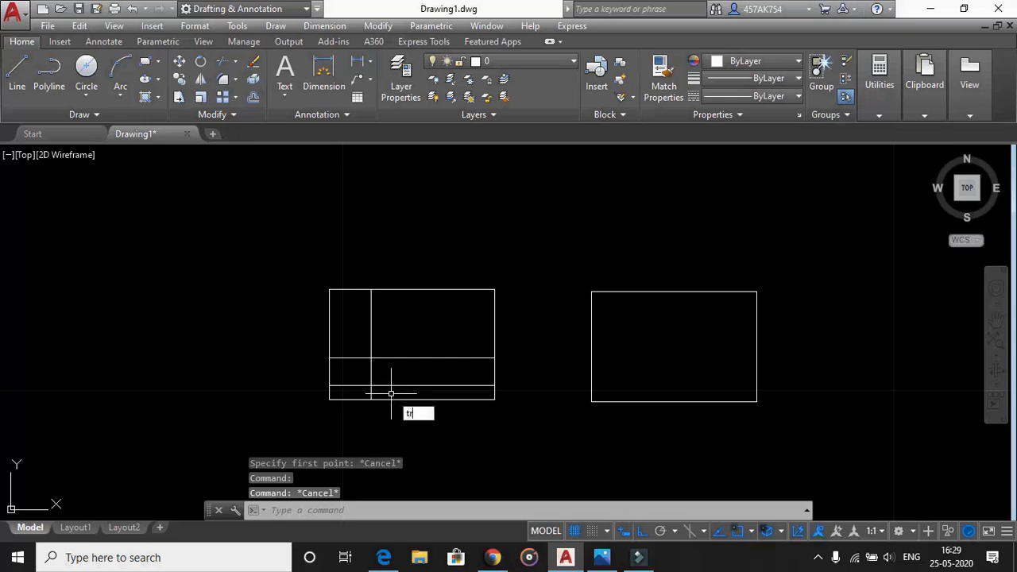
- Trim the two horizontal offset lines to the right of the vertical offset line, and that vertical line above the upper one
{"action": "type", "text": "tr"}
{"action": "key", "text": "Return"}
{"action": "key", "text": "Return"}
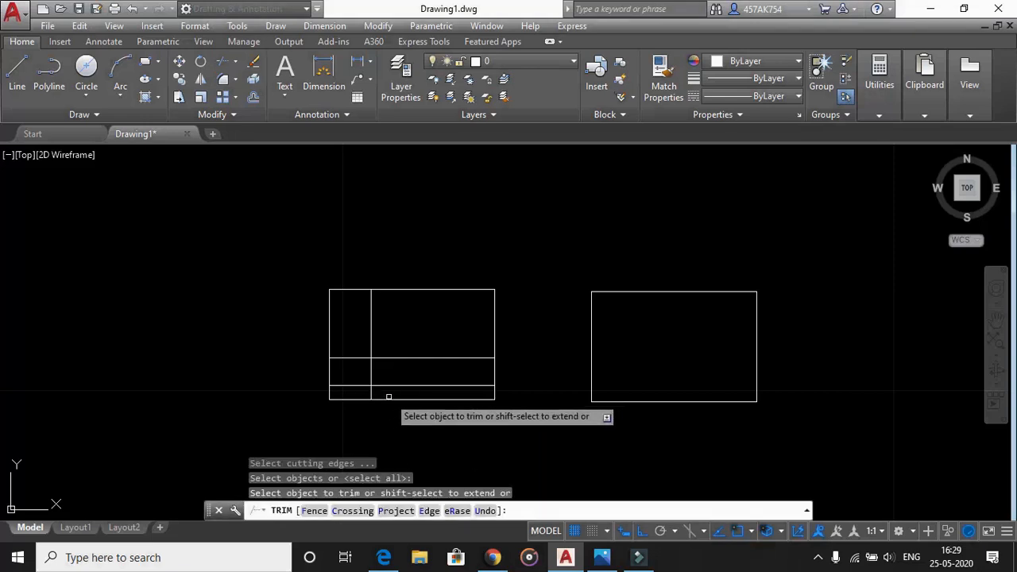
{"action": "left_click", "coordinate": [395, 390]}
{"action": "left_click", "coordinate": [378, 345]}
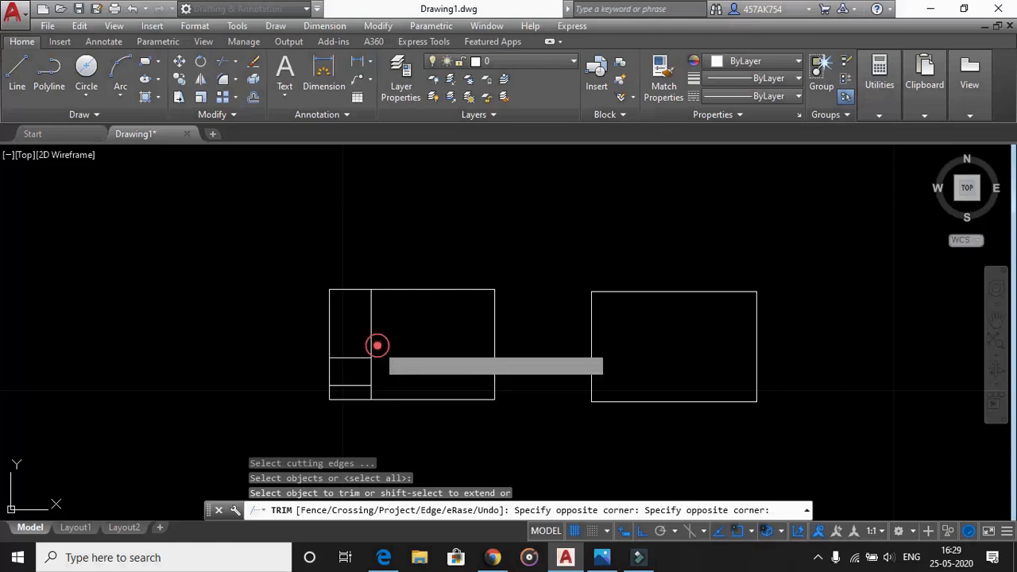
{"action": "left_click", "coordinate": [375, 342]}
{"action": "left_click", "coordinate": [356, 341]}
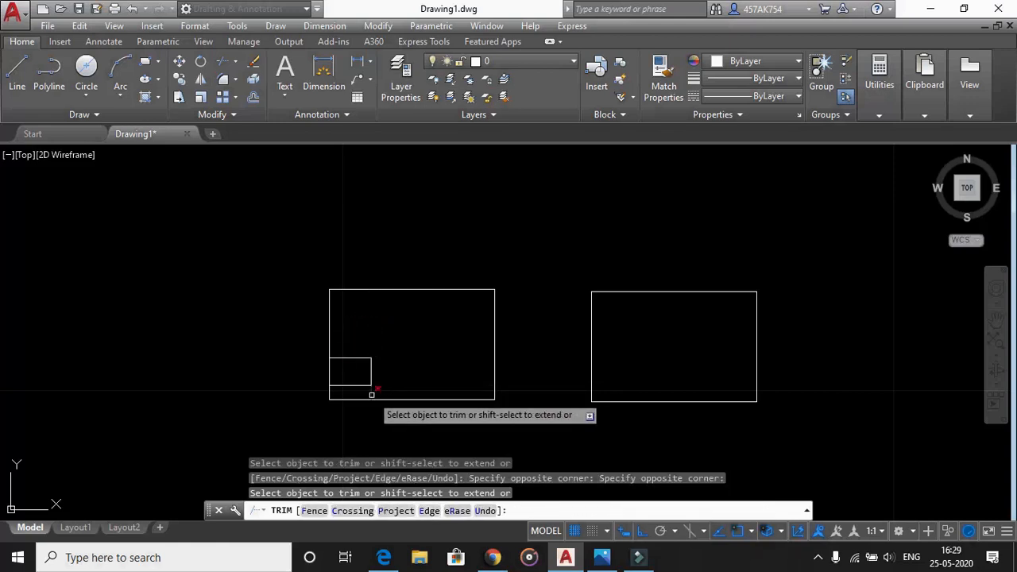
- Trim the vertical line below the notch and the left edge across the notch opening of the left rectangle
{"action": "left_click", "coordinate": [371, 392]}
{"action": "left_click", "coordinate": [325, 363]}
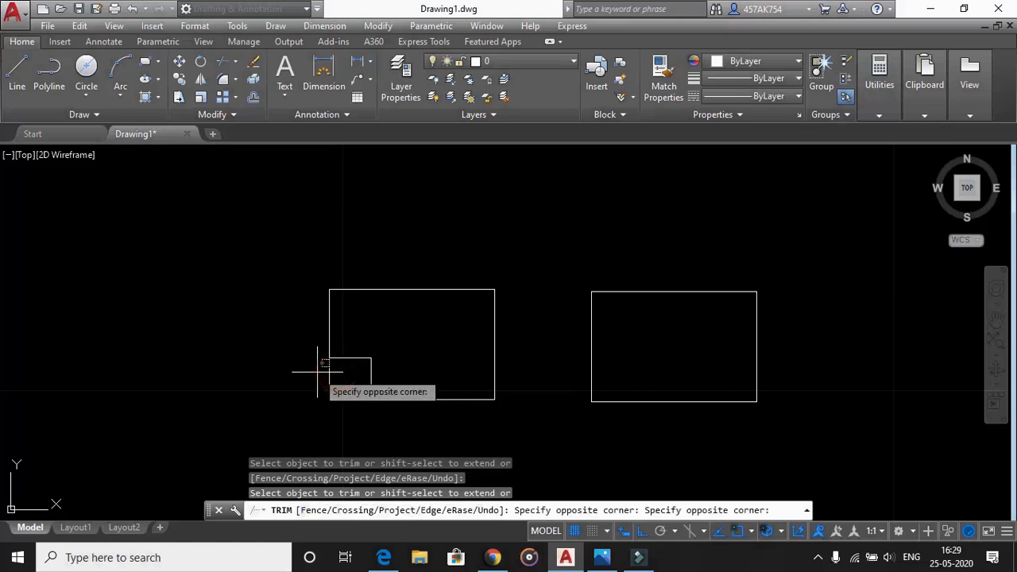
{"action": "left_click", "coordinate": [317, 370]}
{"action": "left_click", "coordinate": [330, 372]}
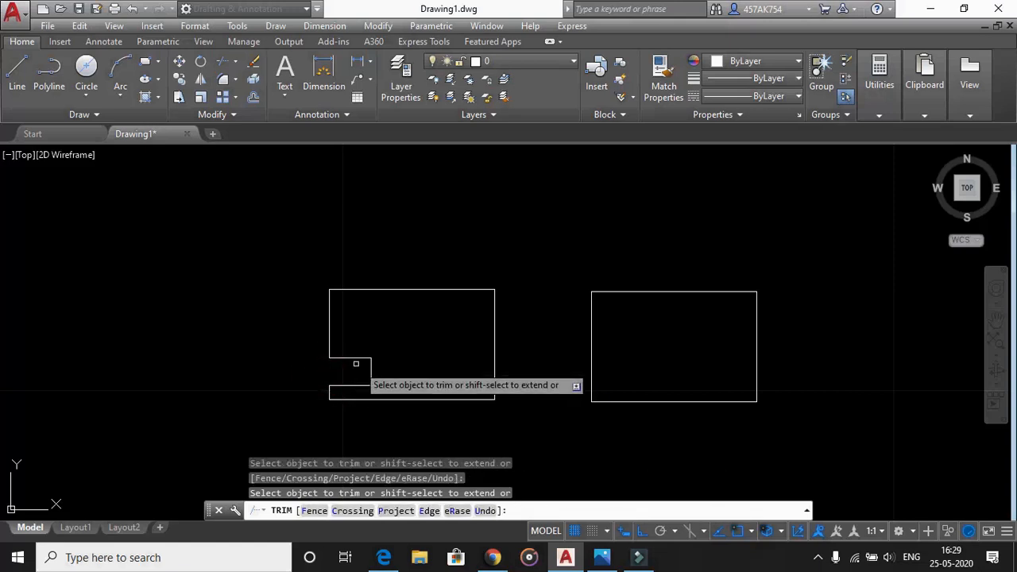
{"action": "key", "text": "Escape"}
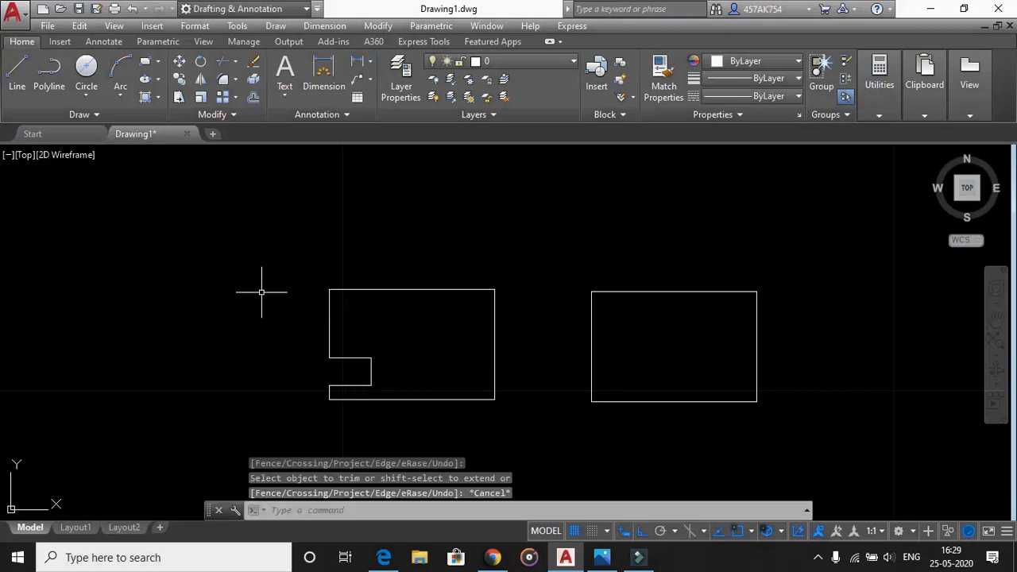
- Draw connected lines from the right rectangle's lower-left corner: 0.25 up, 0.75 right, 0.5 up and 0.75 back left
{"action": "left_click", "coordinate": [25, 83]}
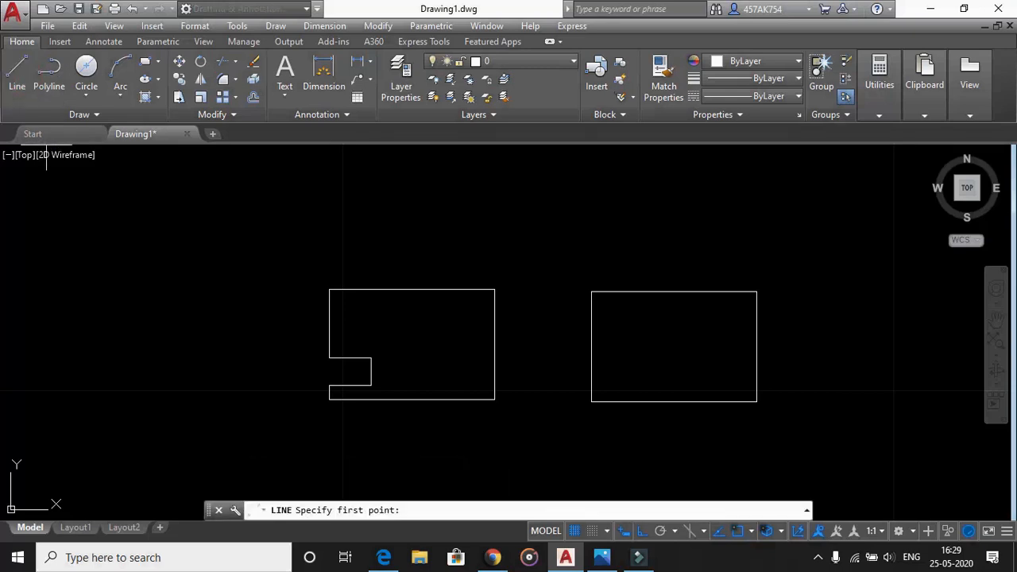
{"action": "left_click", "coordinate": [591, 401]}
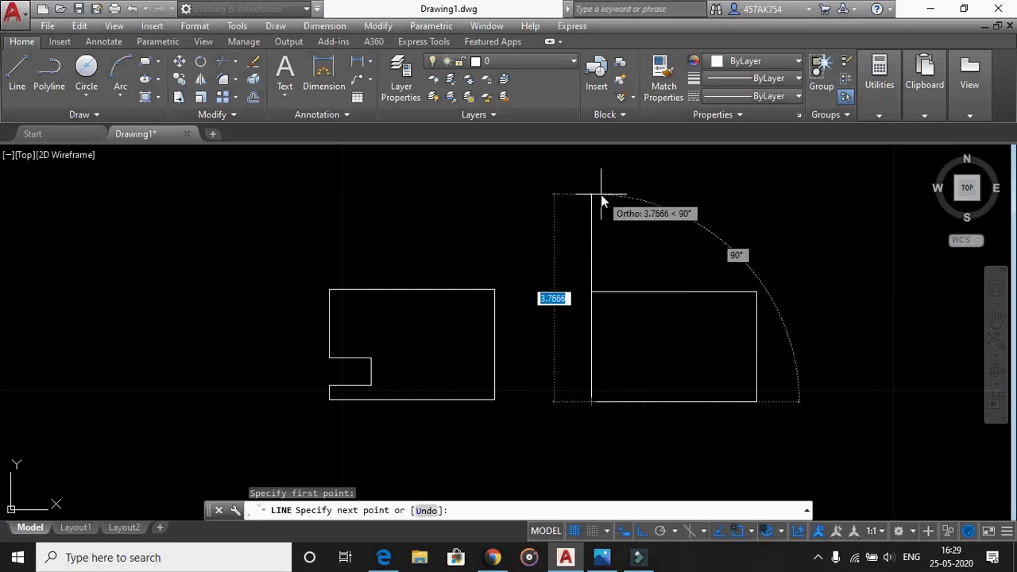
{"action": "type", "text": "0.25"}
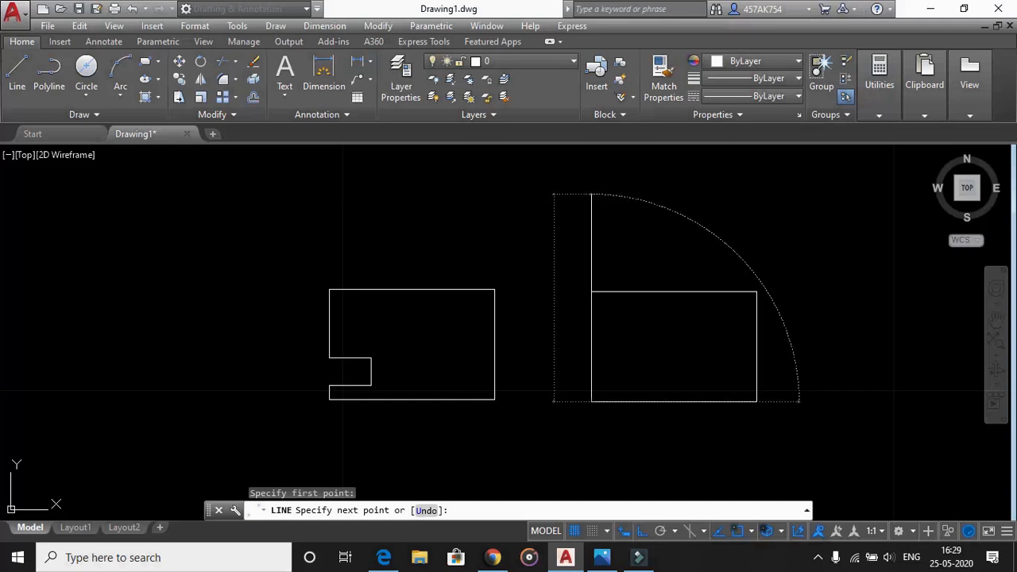
{"action": "key", "text": "Return"}
{"action": "type", "text": "0."}
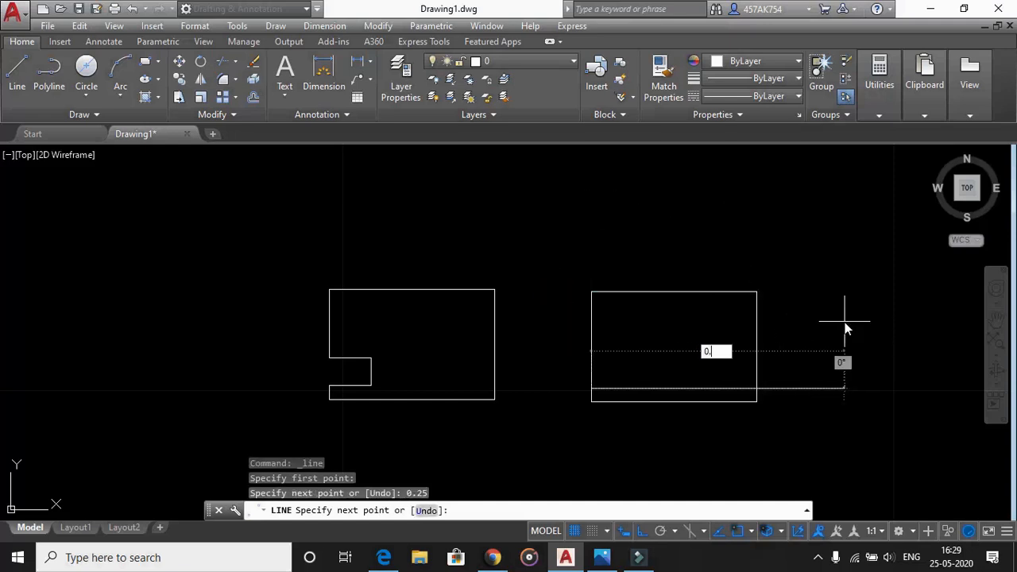
{"action": "type", "text": "75"}
{"action": "key", "text": "Return"}
{"action": "type", "text": "0.5"}
{"action": "key", "text": "Return"}
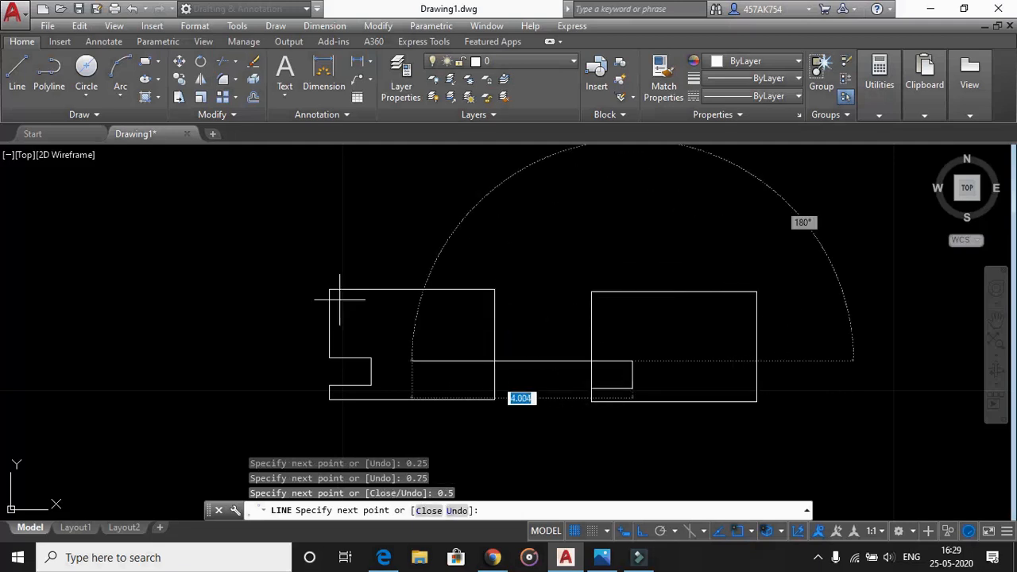
{"action": "type", "text": "0.7"}
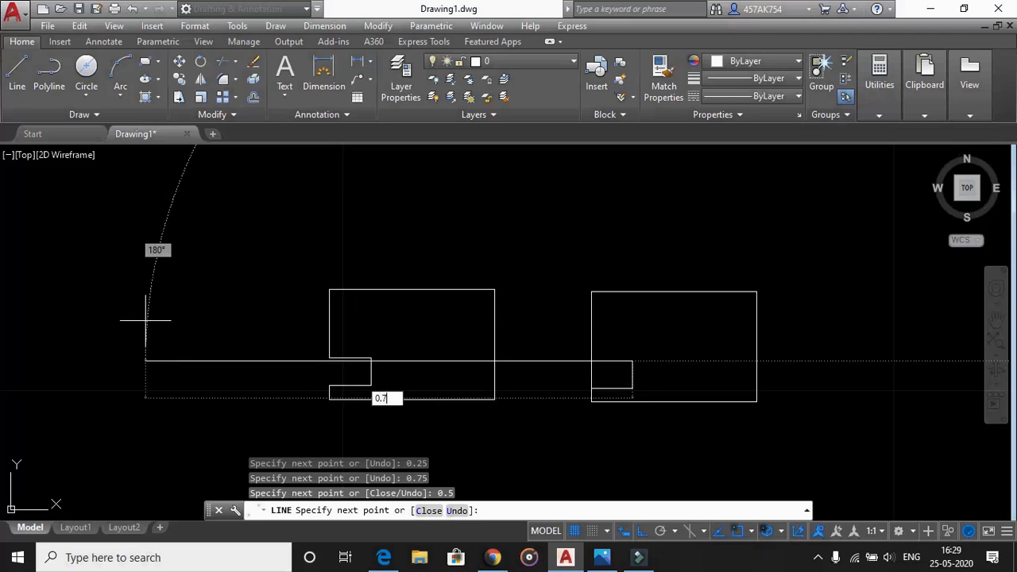
{"action": "key", "text": "Return"}
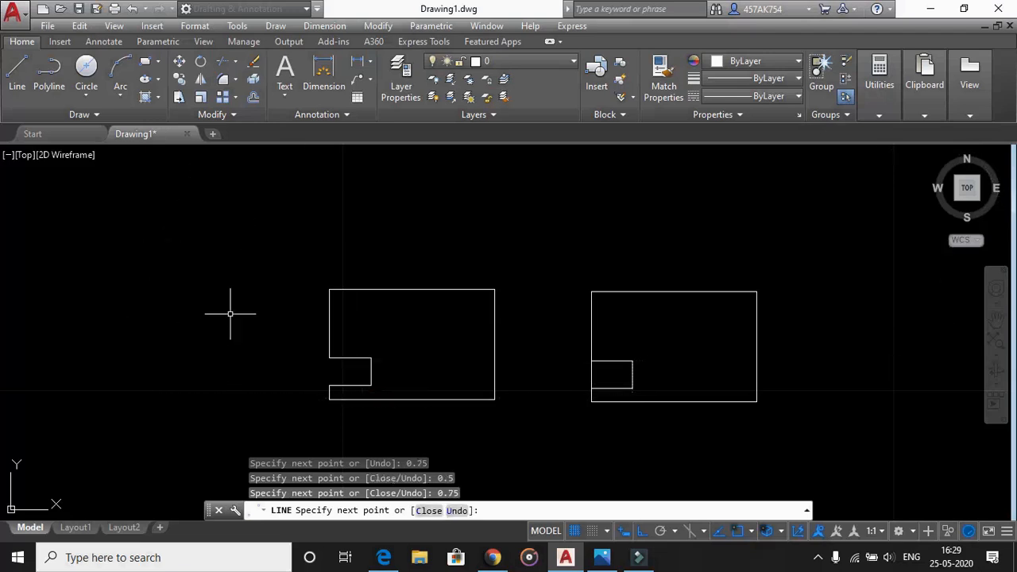
{"action": "key", "text": "Escape"}
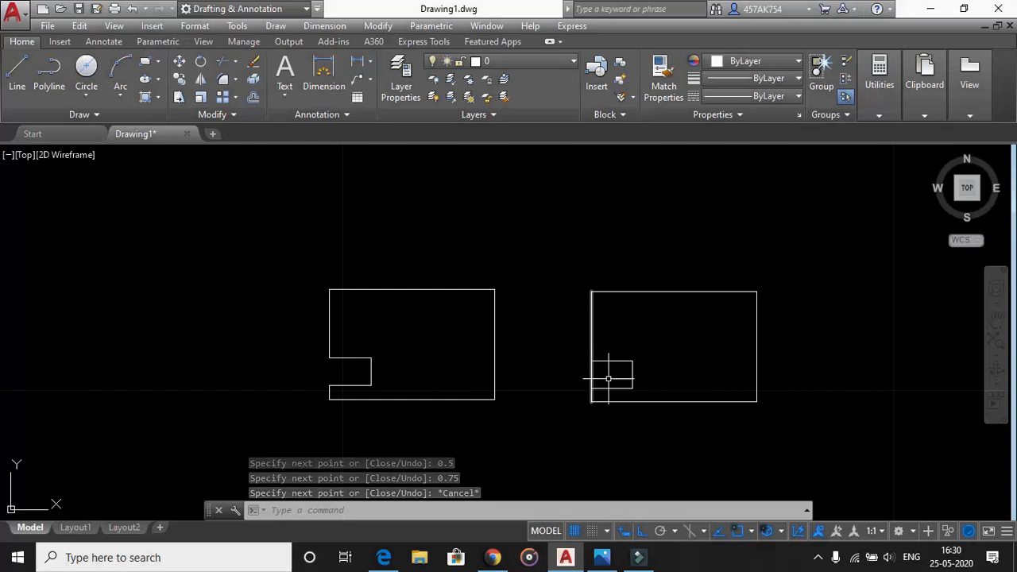
- Trim the right rectangle's left edge between the two notch lines to open the notch
{"action": "type", "text": "tr"}
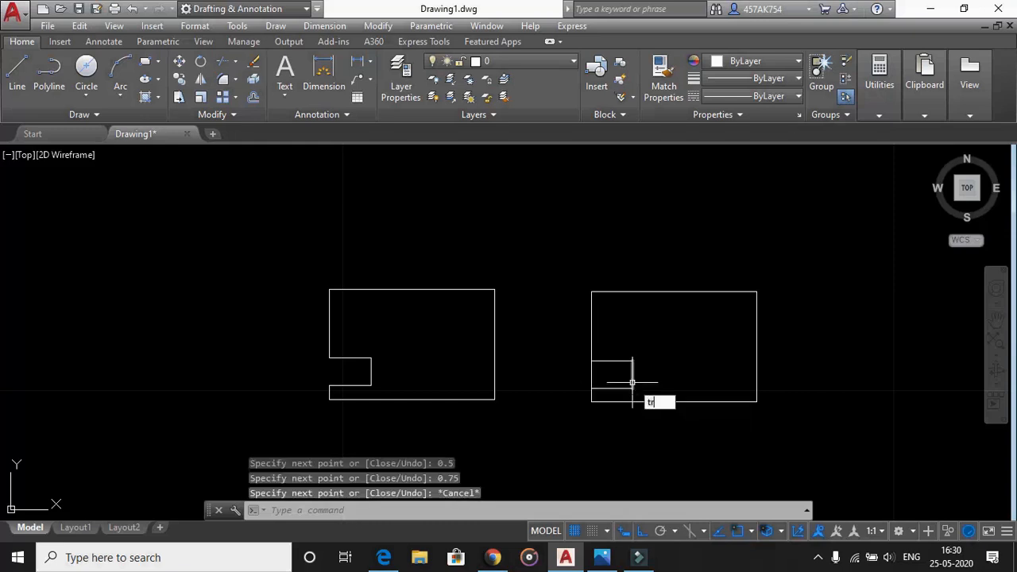
{"action": "key", "text": "Return"}
{"action": "key", "text": "Return"}
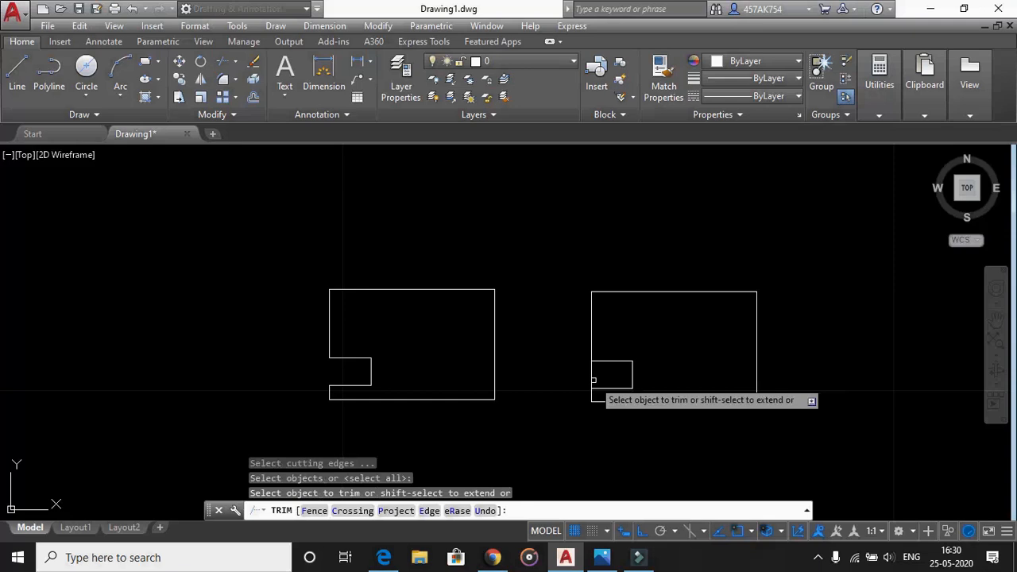
{"action": "left_click", "coordinate": [592, 382]}
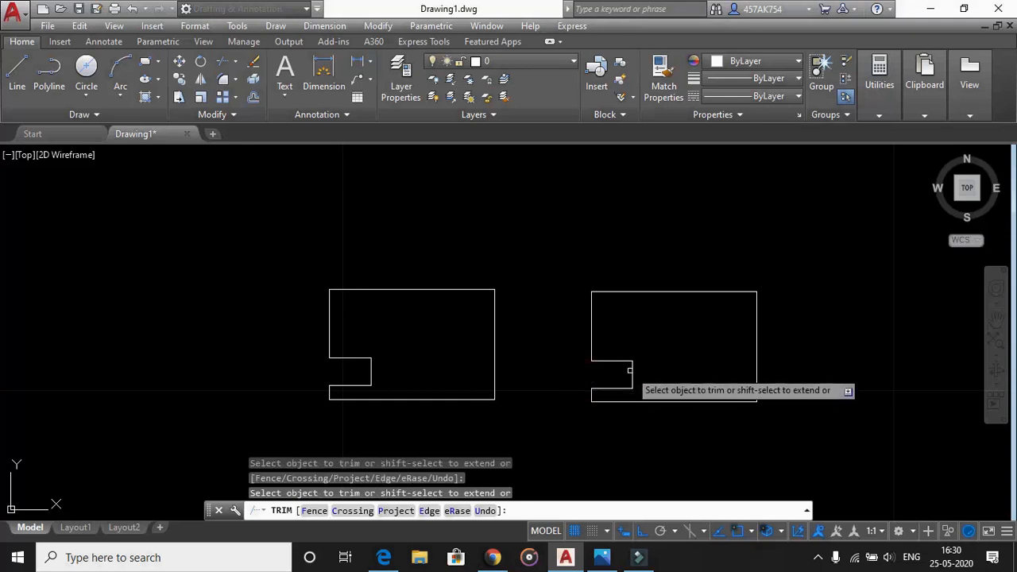
{"action": "key", "text": "Escape"}
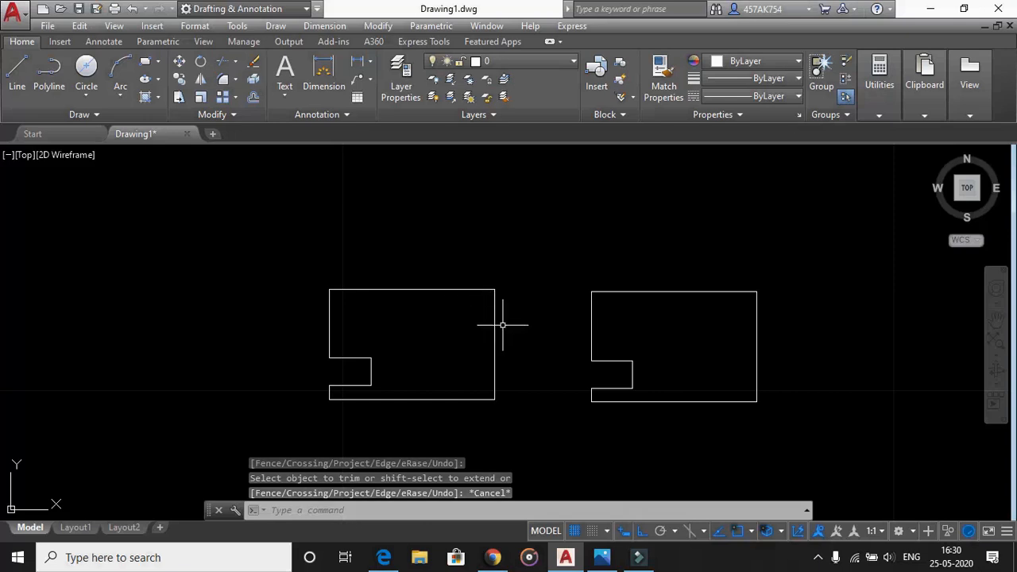
- Check the reference image, and offset the left outline's top edge 0.5 downward and its right edge 0.75 inward
{"action": "left_click", "coordinate": [601, 557]}
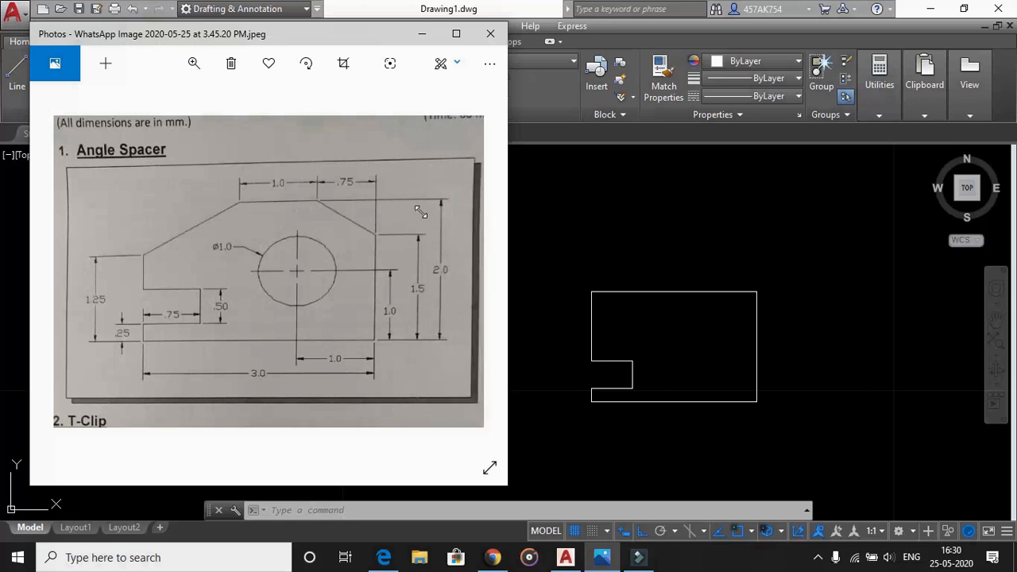
{"action": "left_click", "coordinate": [422, 34]}
{"action": "type", "text": "off"}
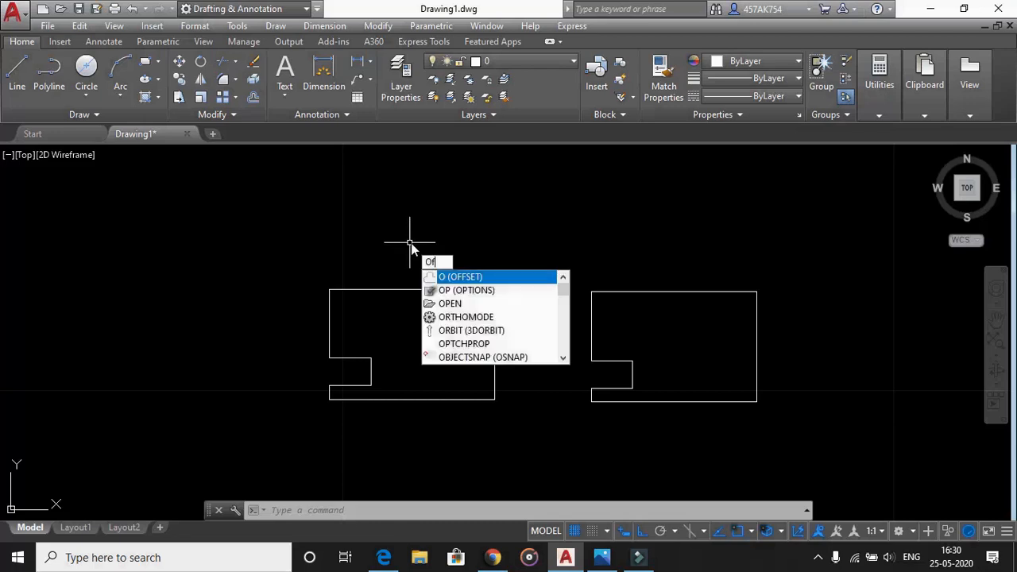
{"action": "key", "text": "Return"}
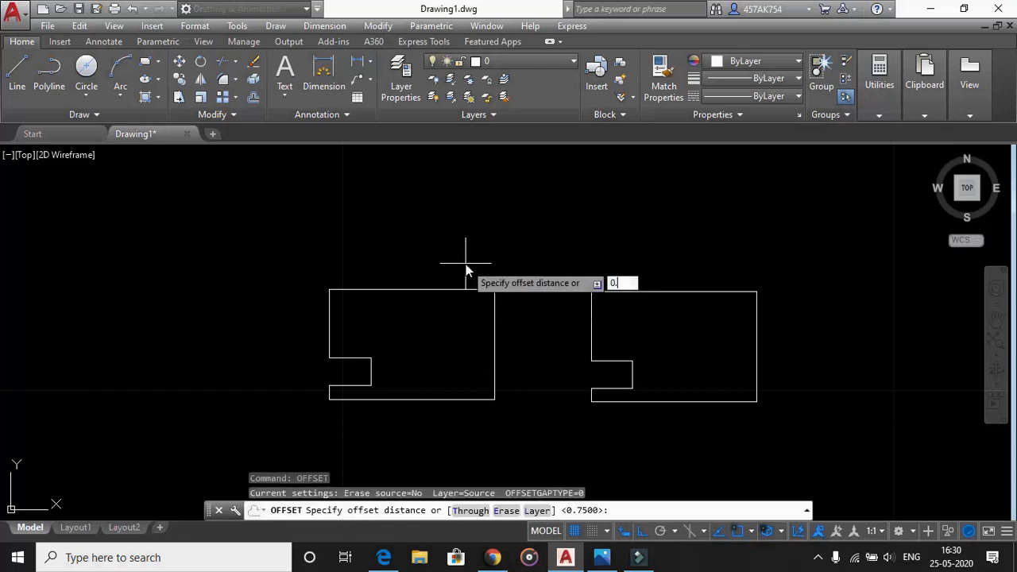
{"action": "key", "text": "Return"}
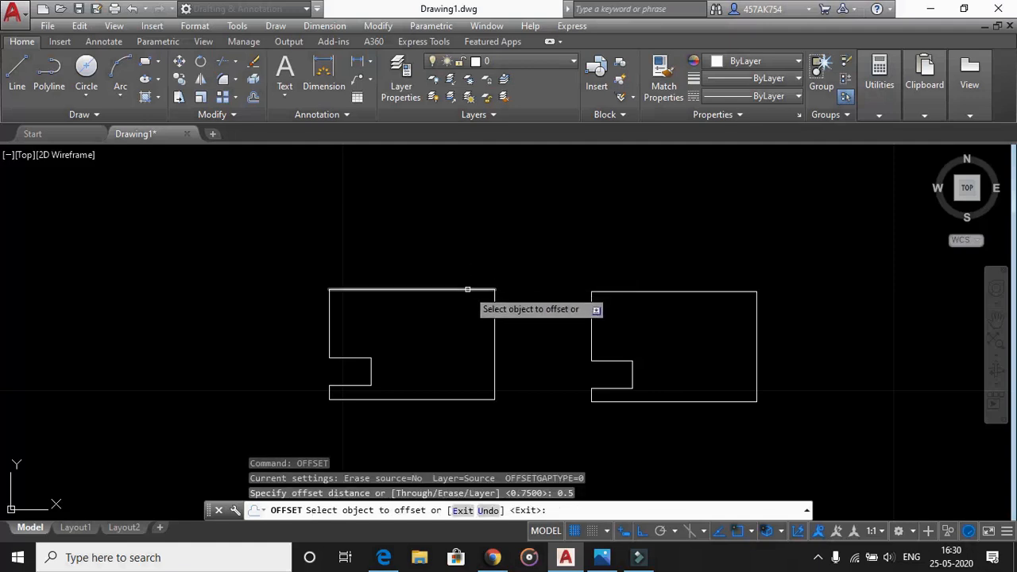
{"action": "left_click", "coordinate": [467, 290]}
{"action": "left_click", "coordinate": [464, 348]}
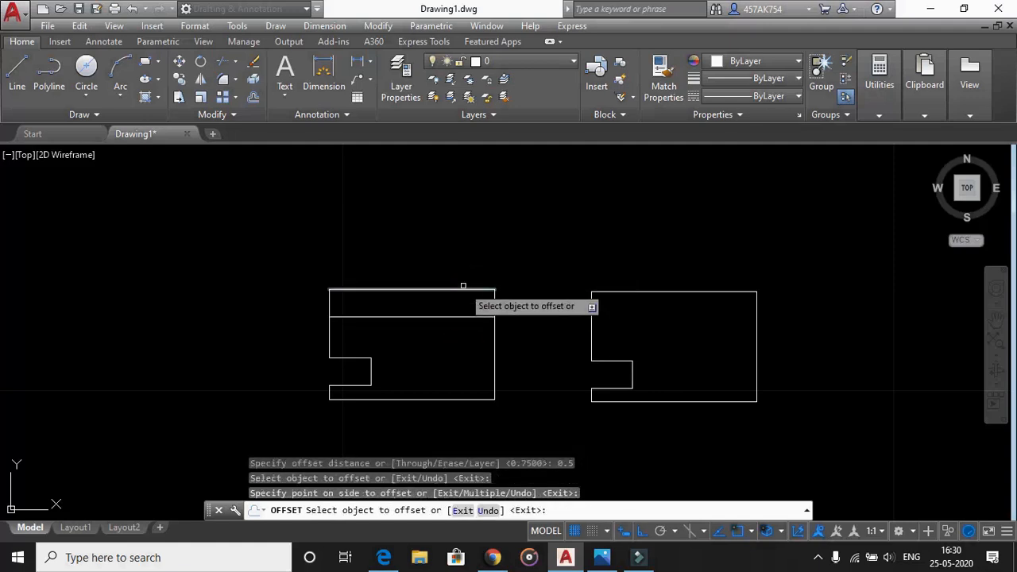
{"action": "left_click", "coordinate": [494, 332]}
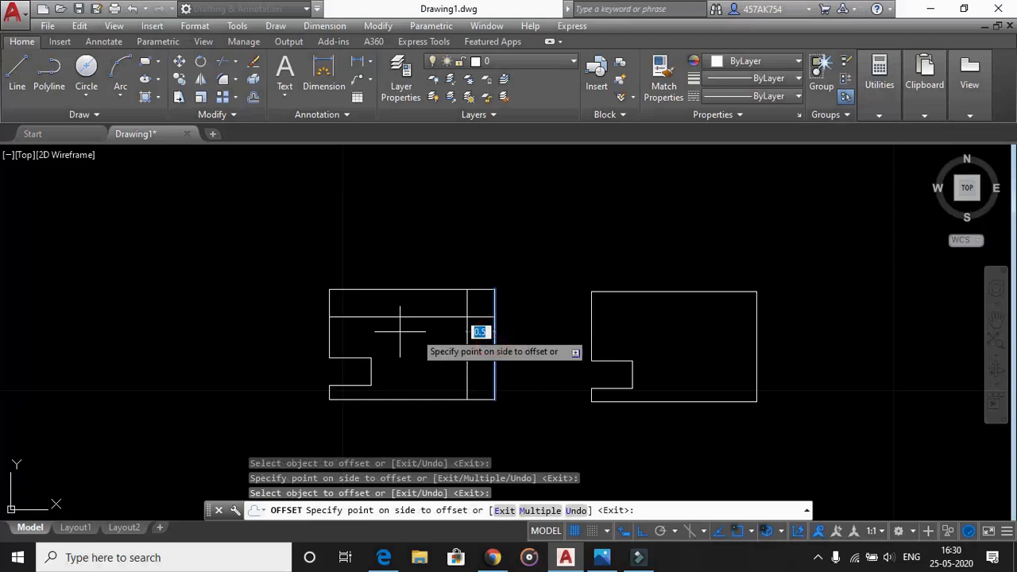
{"action": "key", "text": "Return"}
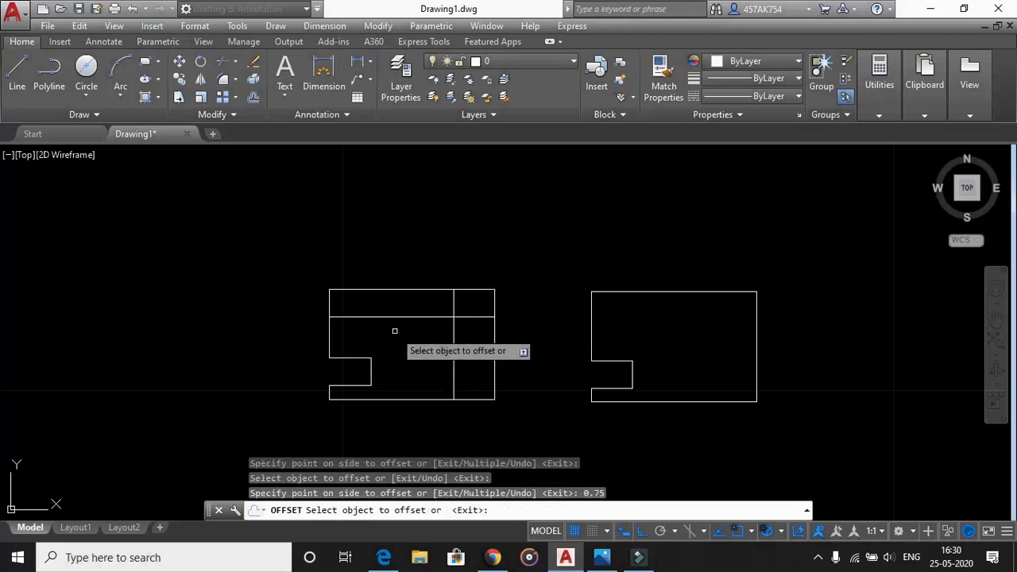
{"action": "key", "text": "Escape"}
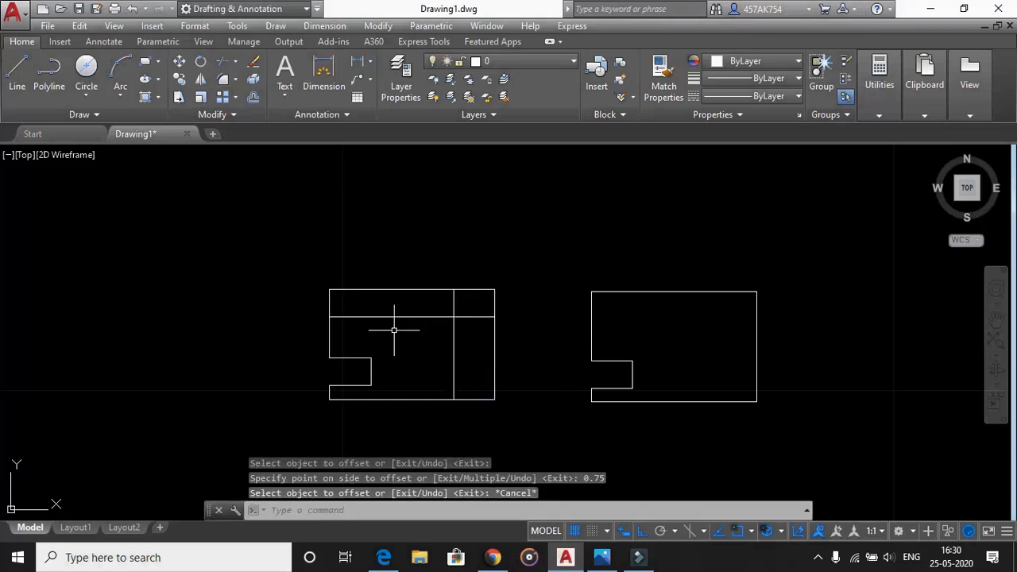
- Draw the right sloped corner line from the vertical offset line's upper end to where the horizontal offset line meets the right edge
{"action": "type", "text": "l"}
{"action": "key", "text": "Return"}
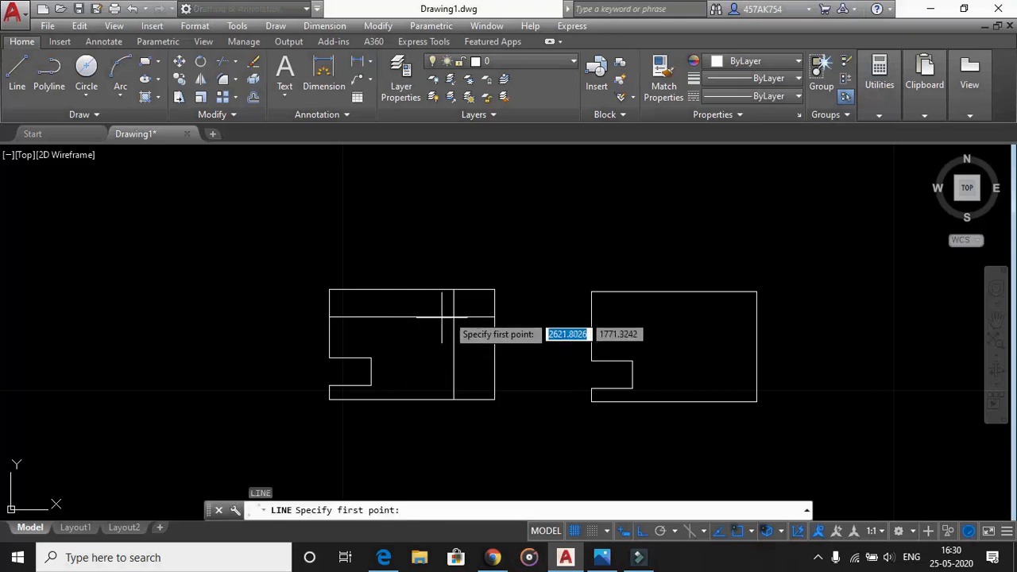
{"action": "left_click", "coordinate": [454, 291]}
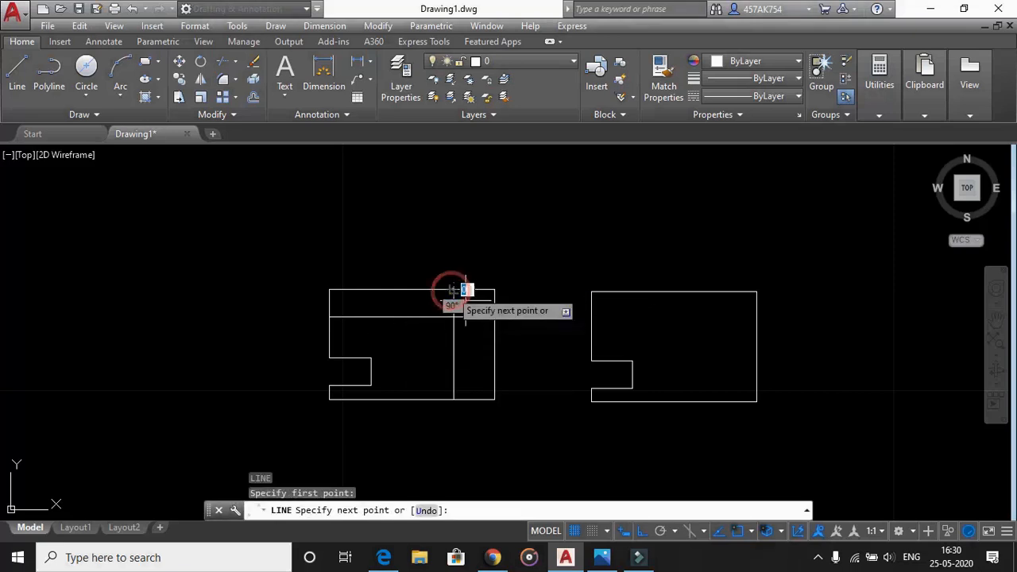
{"action": "left_click", "coordinate": [494, 317]}
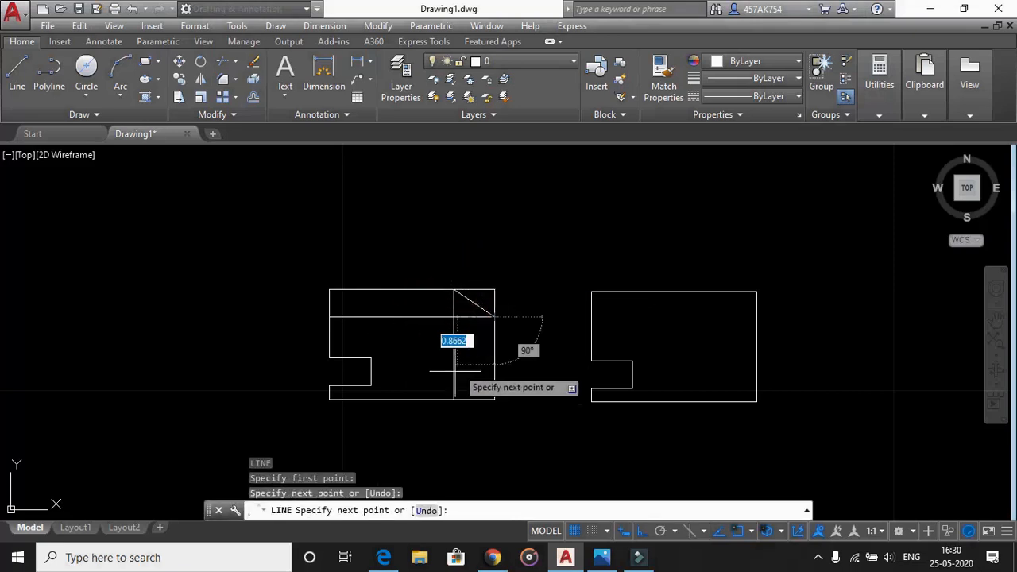
{"action": "key", "text": "Escape"}
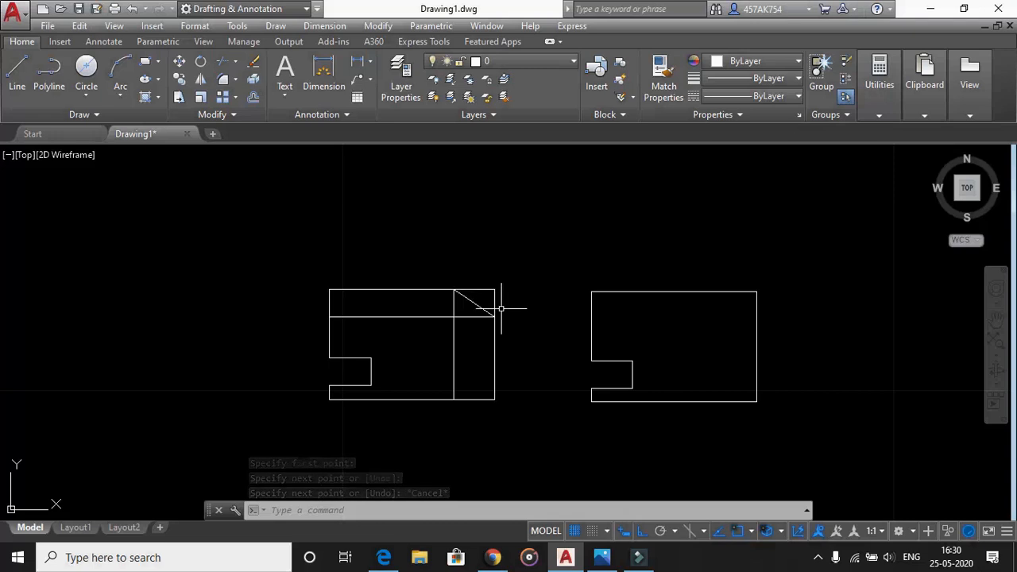
- Delete the vertical and horizontal offset construction lines from the left outline
{"action": "left_click", "coordinate": [453, 323]}
{"action": "left_click", "coordinate": [433, 319]}
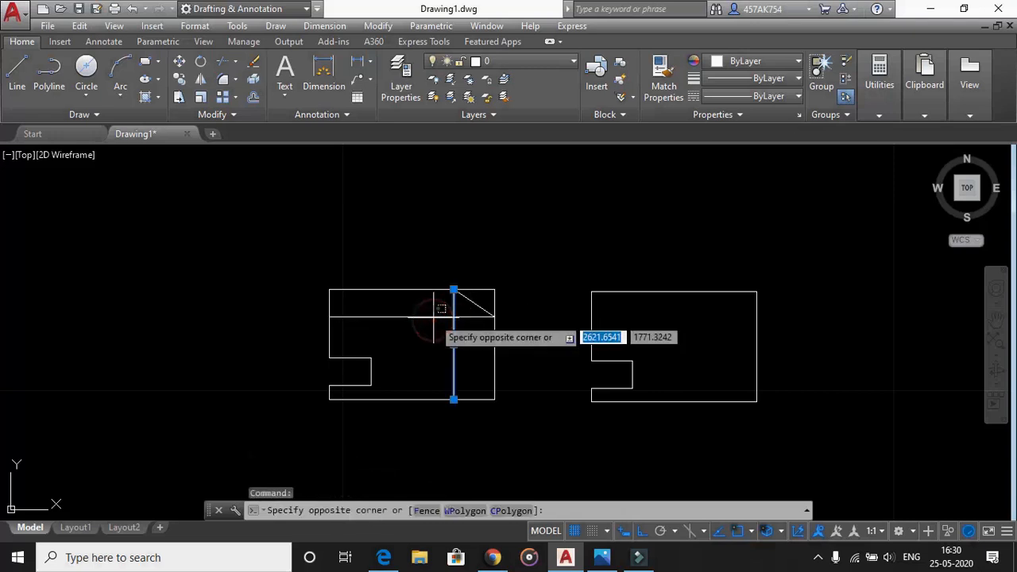
{"action": "left_click", "coordinate": [438, 299]}
{"action": "key", "text": "Delete"}
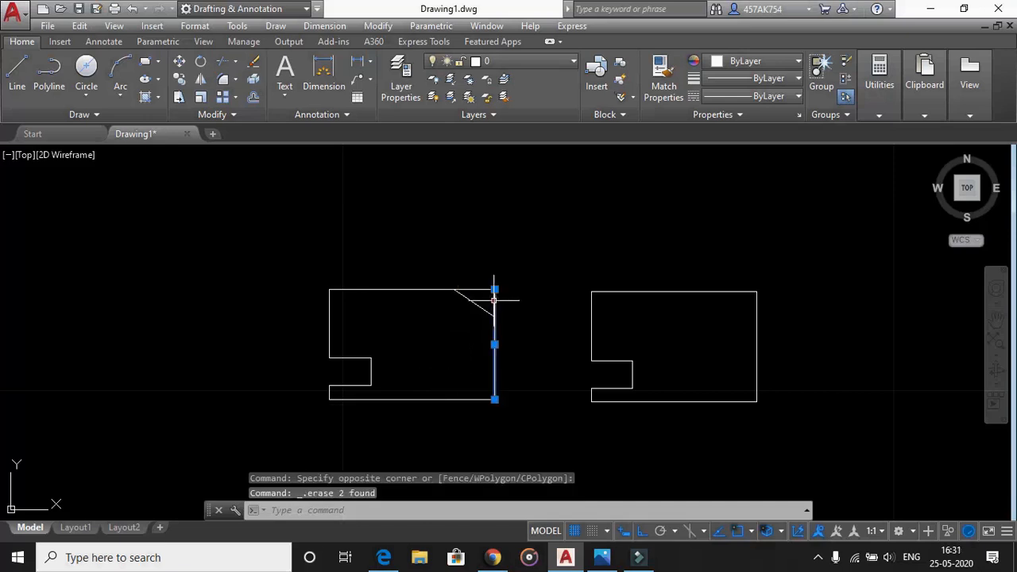
{"action": "left_click", "coordinate": [494, 300]}
{"action": "key", "text": "Escape"}
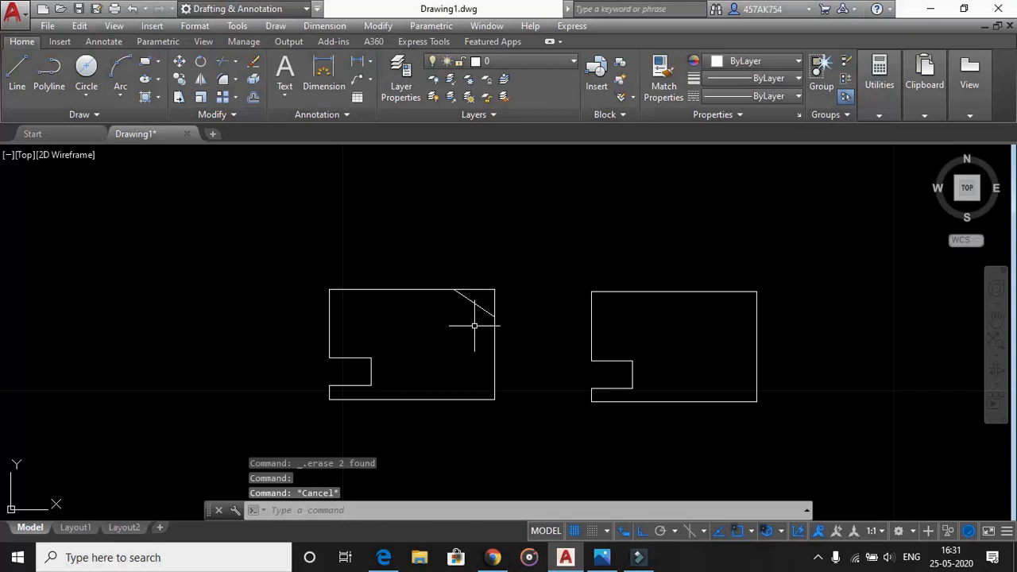
- Trim the top and right edges of the left outline beyond the sloped line at its upper-right corner
{"action": "key", "text": "Return"}
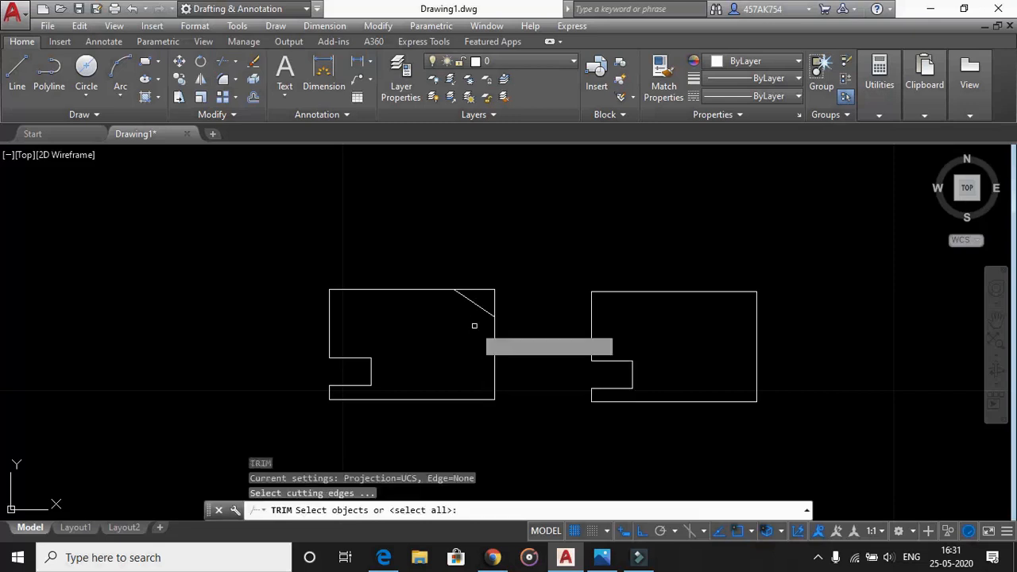
{"action": "key", "text": "Return"}
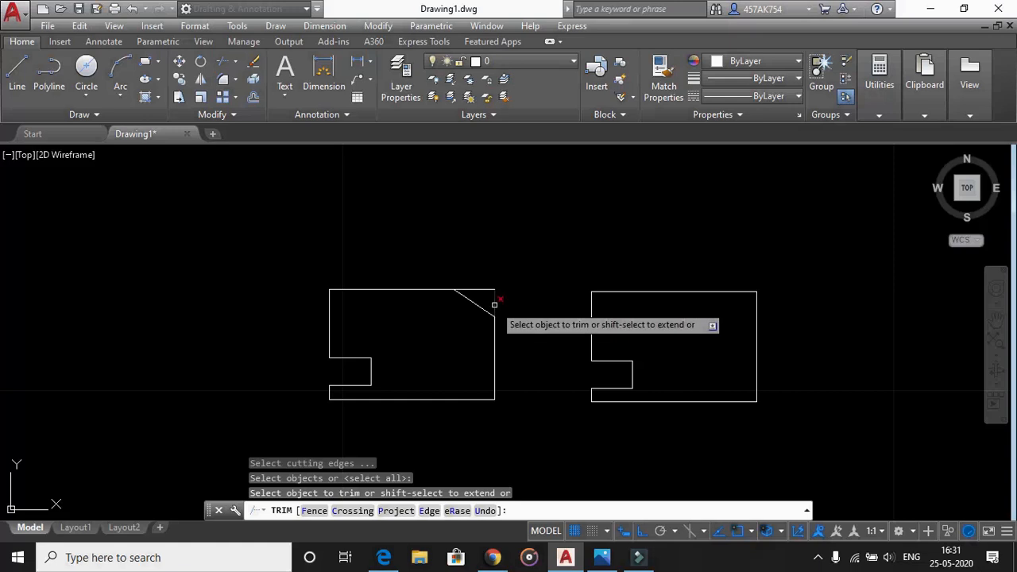
{"action": "left_click", "coordinate": [474, 290]}
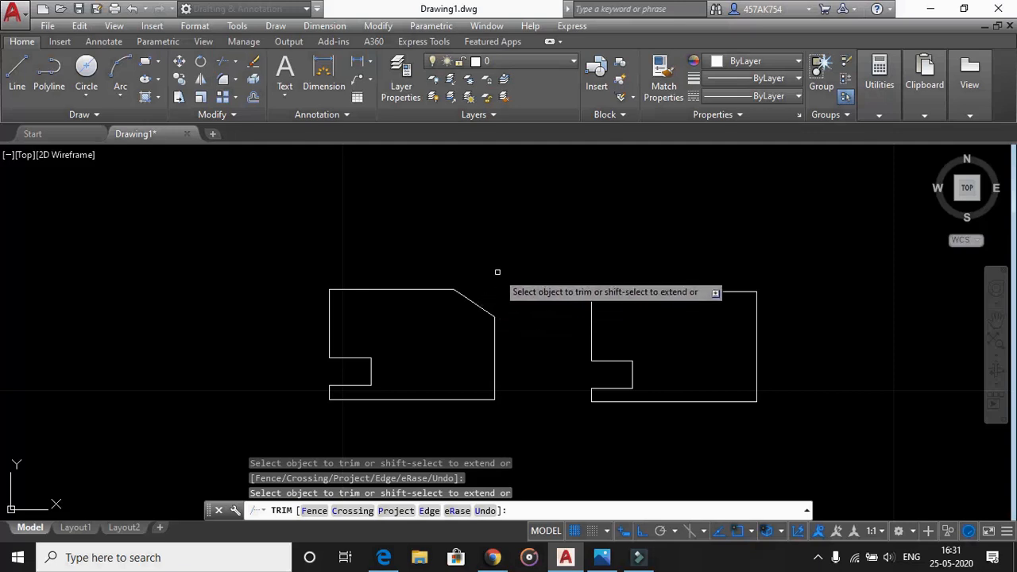
{"action": "key", "text": "Escape"}
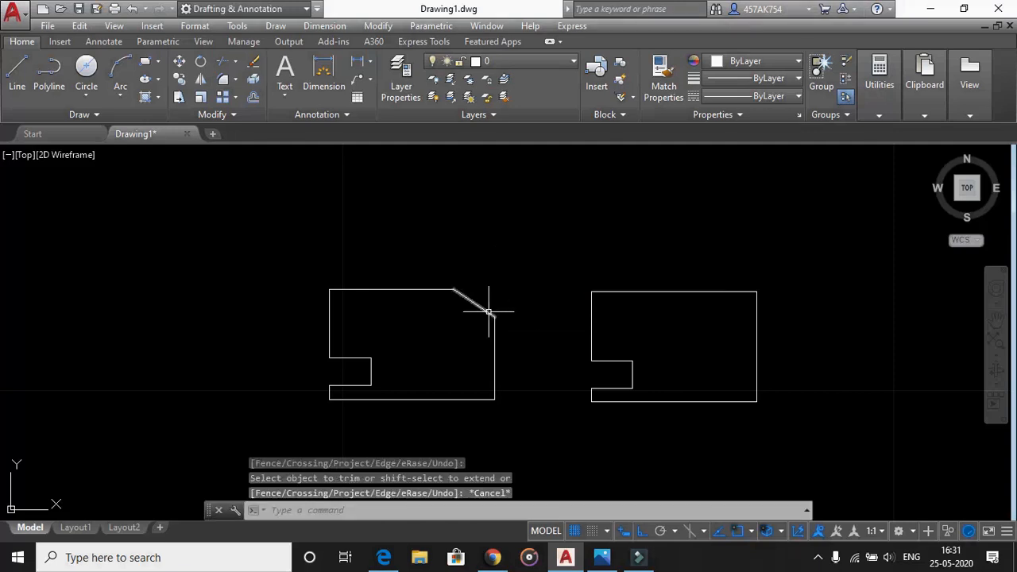
{"action": "left_click", "coordinate": [481, 305]}
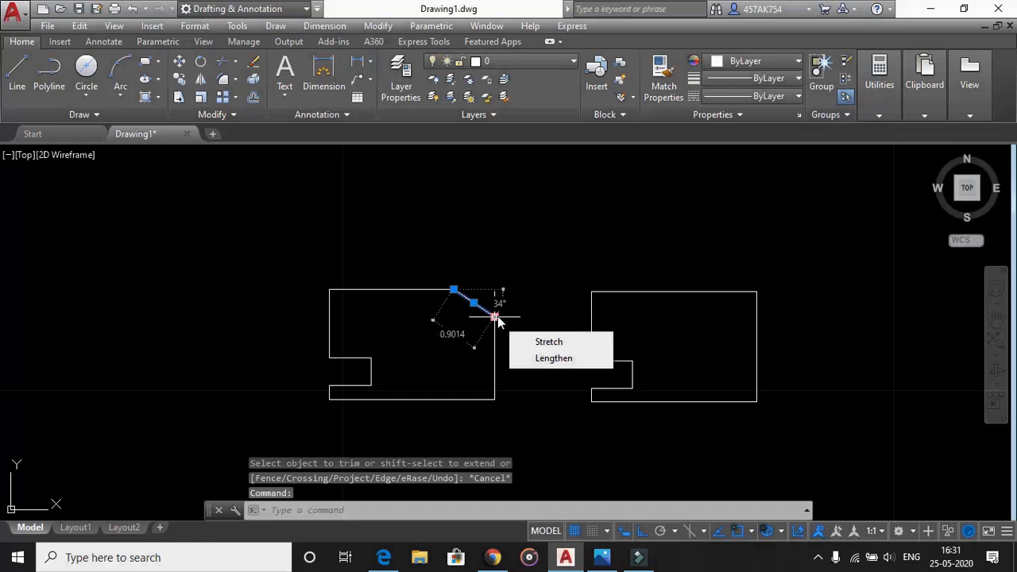
{"action": "key", "text": "Escape"}
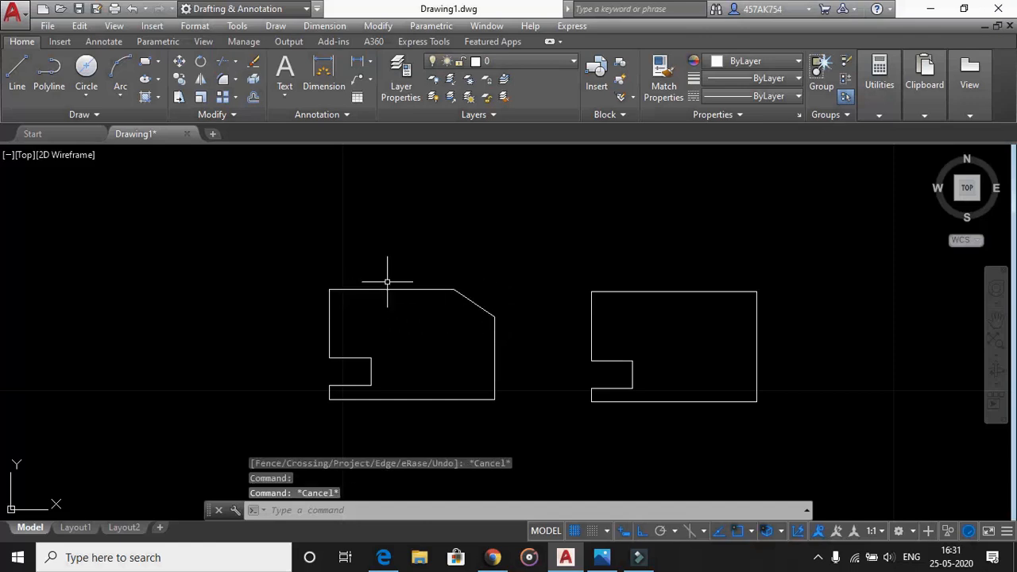
- Offset the left outline's top edge 0.75 downward and its upper left edge 1.25 inward, consulting the reference image
{"action": "type", "text": "OFFSET"}
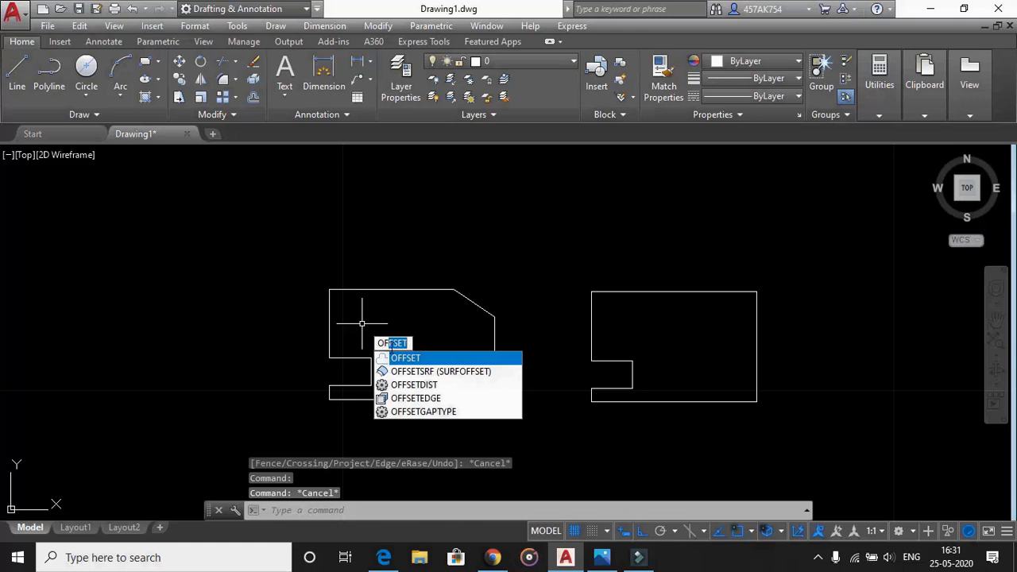
{"action": "key", "text": "Return"}
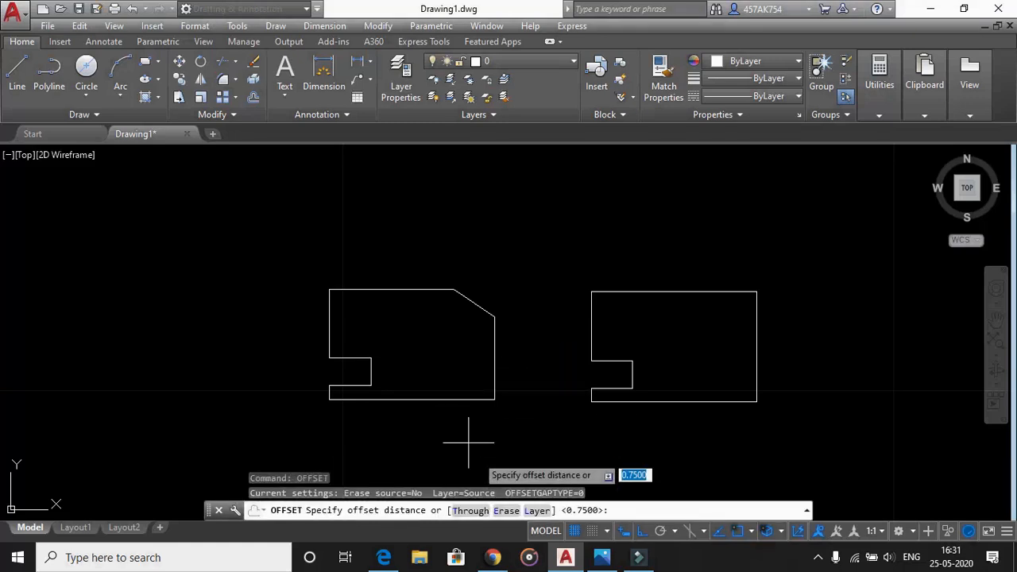
{"action": "left_click", "coordinate": [601, 556]}
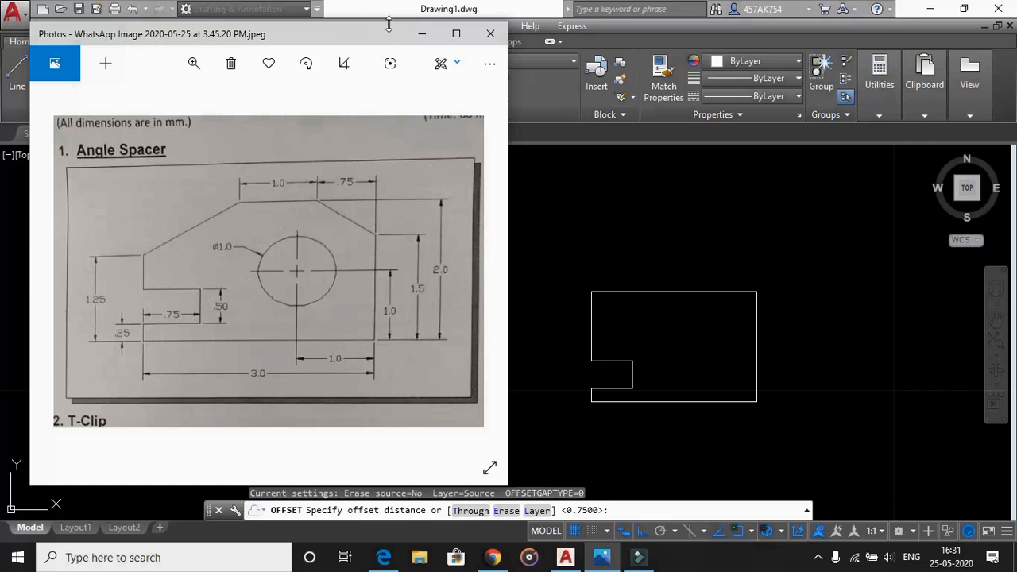
{"action": "left_click", "coordinate": [422, 34]}
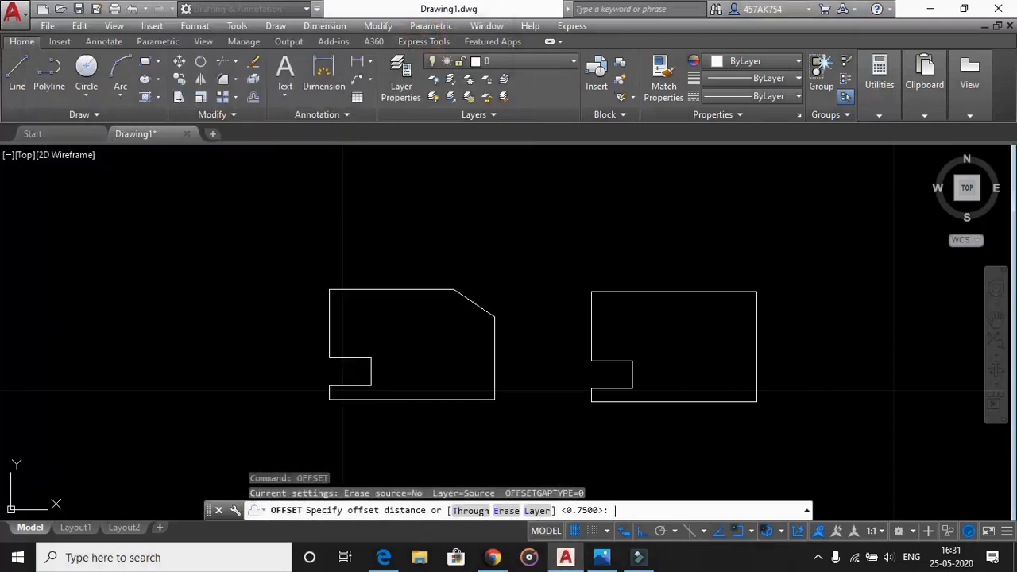
{"action": "type", "text": "0.75"}
{"action": "key", "text": "Return"}
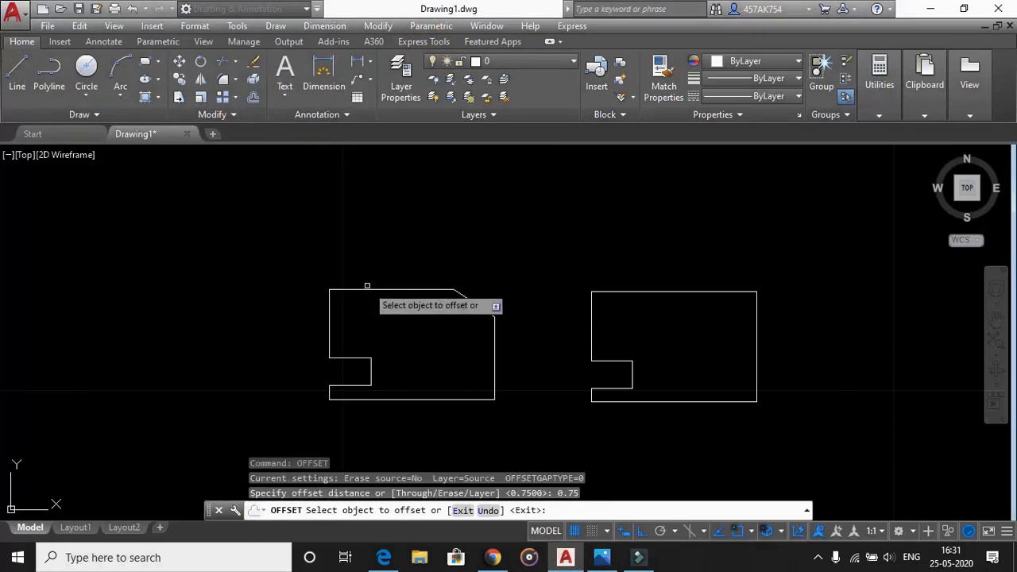
{"action": "left_click", "coordinate": [368, 290]}
{"action": "left_click", "coordinate": [385, 370]}
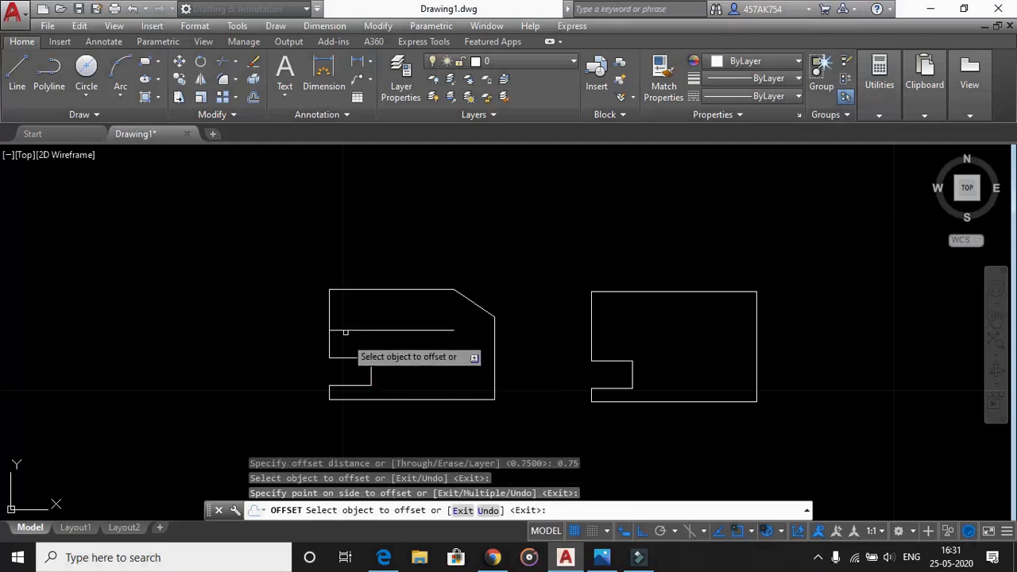
{"action": "left_click", "coordinate": [330, 310]}
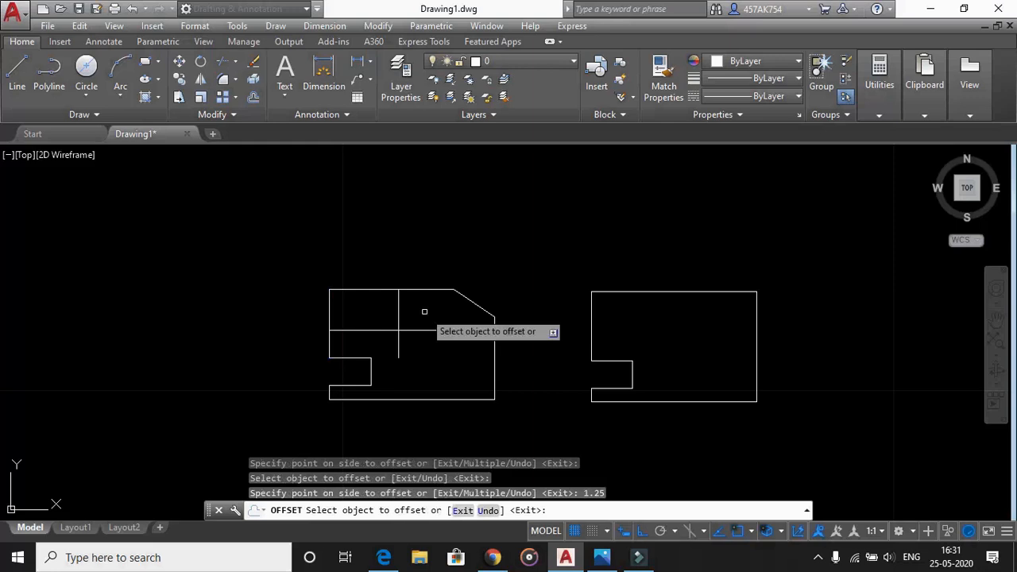
{"action": "key", "text": "Escape"}
- Draw the left sloped corner line from the vertical offset line's upper end to where the horizontal offset line meets the left edge
{"action": "type", "text": "l"}
{"action": "key", "text": "Return"}
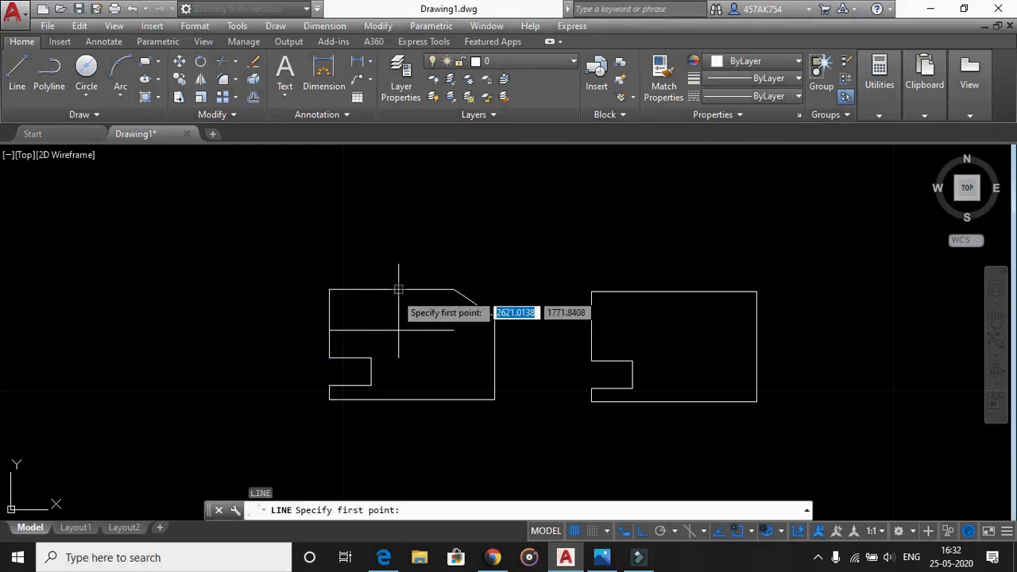
{"action": "left_click", "coordinate": [398, 289]}
{"action": "left_click", "coordinate": [328, 330]}
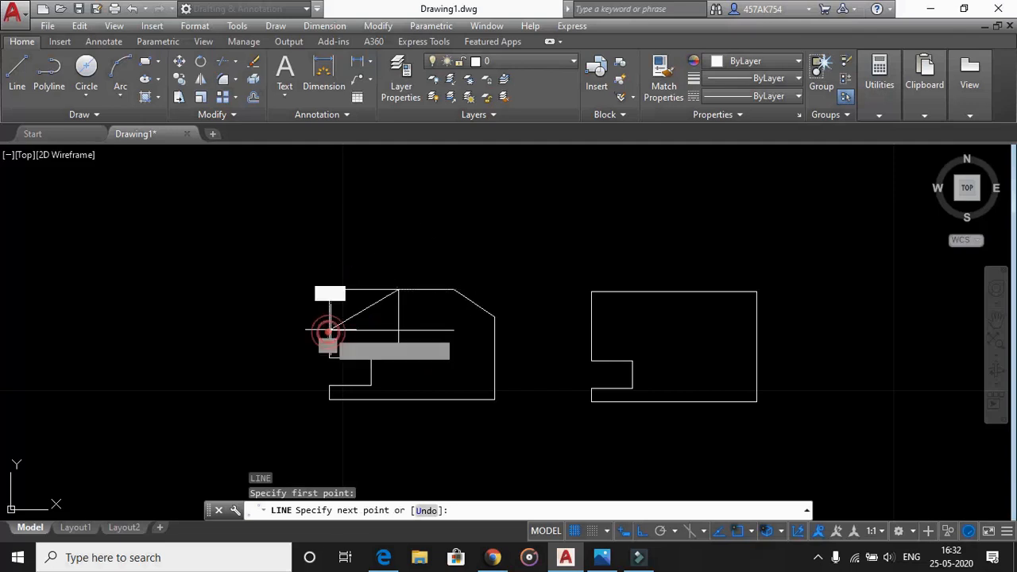
{"action": "key", "text": "Escape"}
- Delete the two offset construction lines crossing below the left sloped line
{"action": "left_click", "coordinate": [415, 318]}
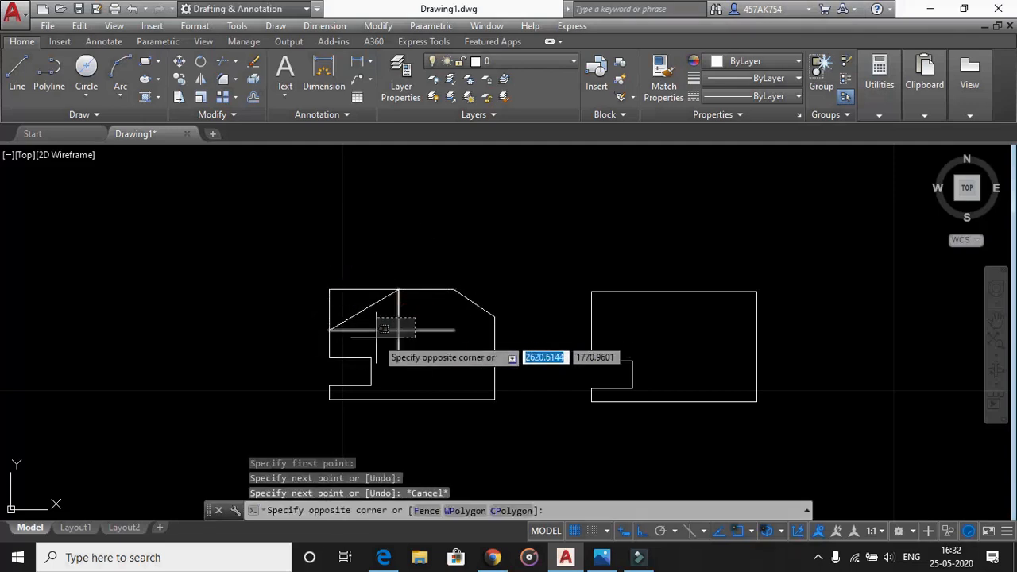
{"action": "left_click", "coordinate": [375, 338]}
{"action": "key", "text": "Delete"}
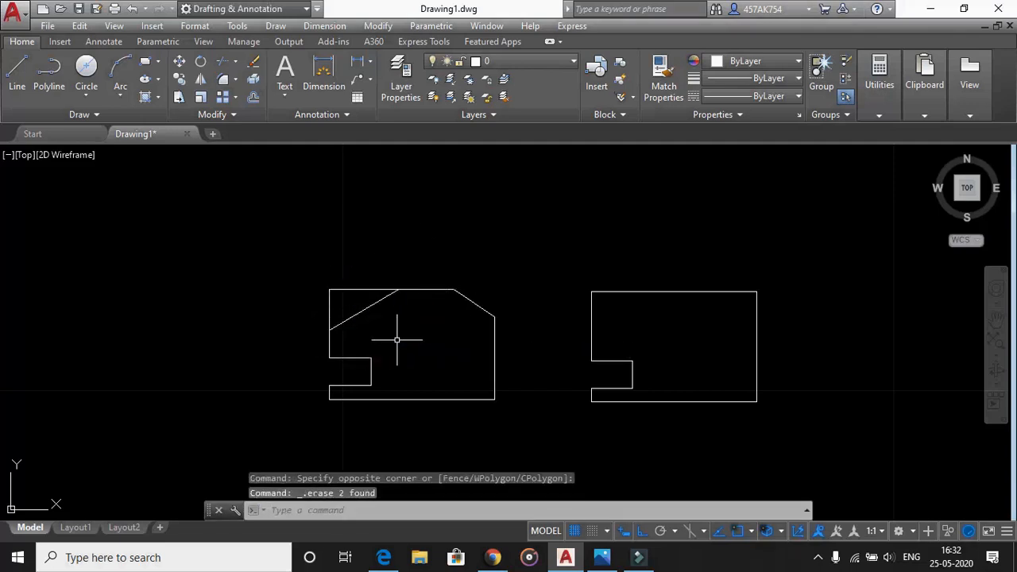
- Trim the top and left edges of the left outline beyond the sloped line at its upper-left corner
{"action": "key", "text": "Return"}
{"action": "key", "text": "Return"}
{"action": "left_click", "coordinate": [352, 275]}
{"action": "left_click", "coordinate": [323, 306]}
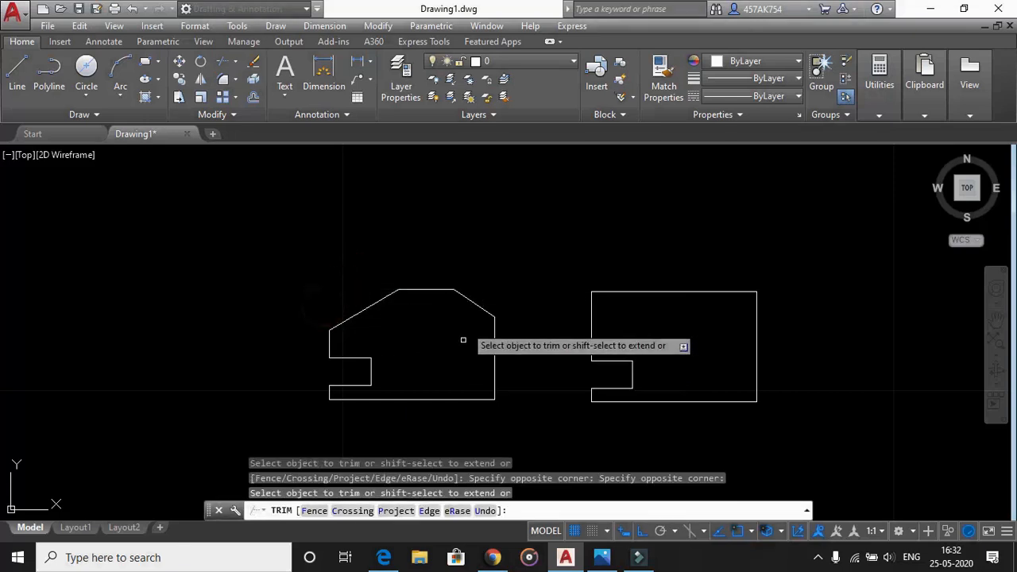
{"action": "key", "text": "Escape"}
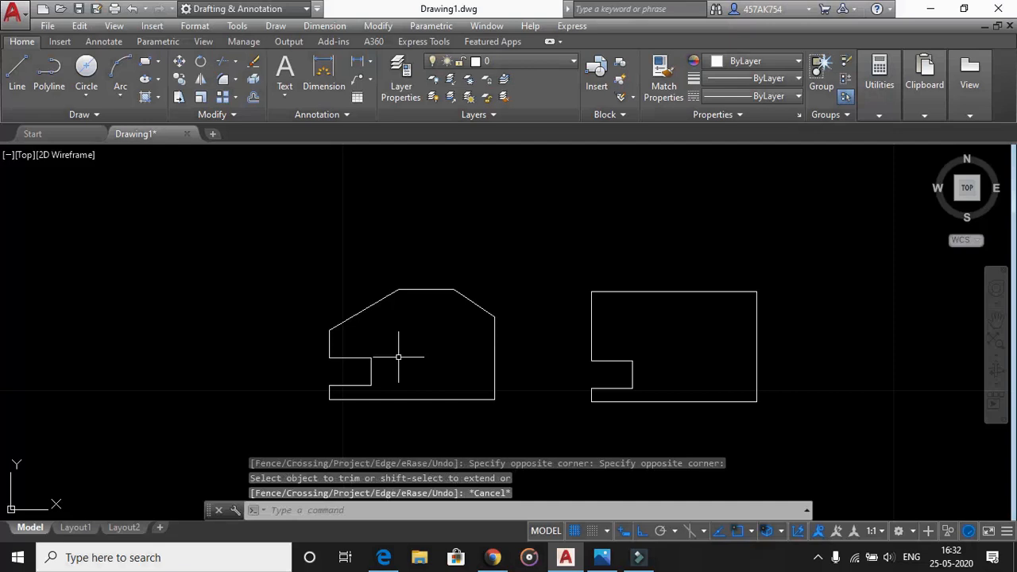
- Consult the reference image, then draw construction lines 1 up and 1 leftward from the left outline's lower right corner
{"action": "left_click", "coordinate": [601, 557]}
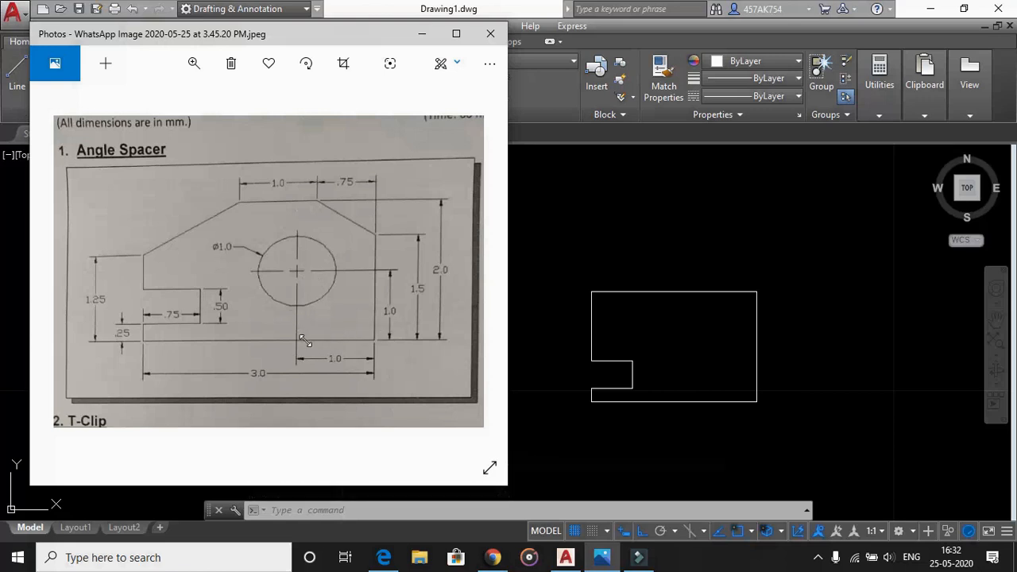
{"action": "left_click", "coordinate": [422, 34]}
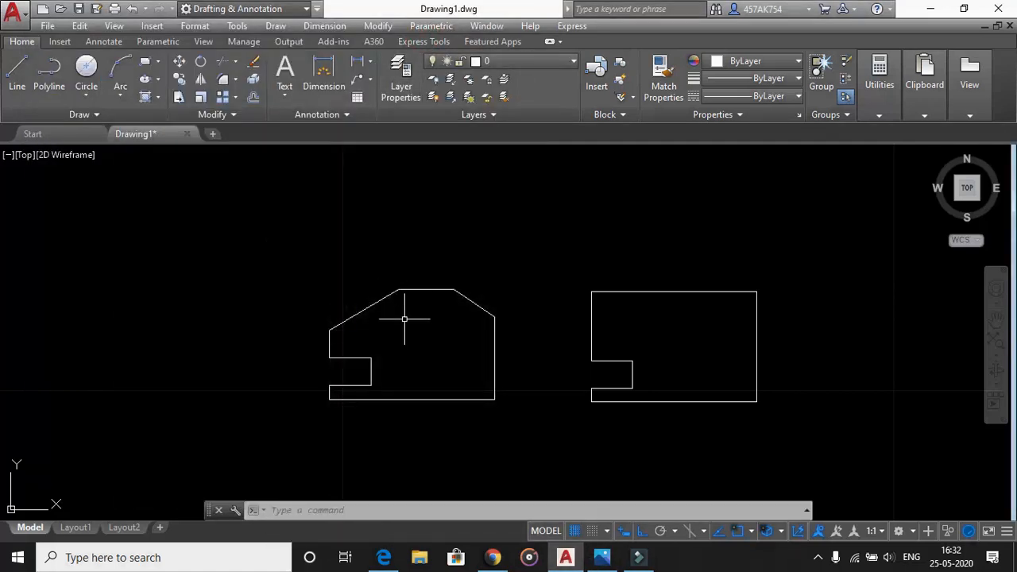
{"action": "left_click", "coordinate": [16, 76]}
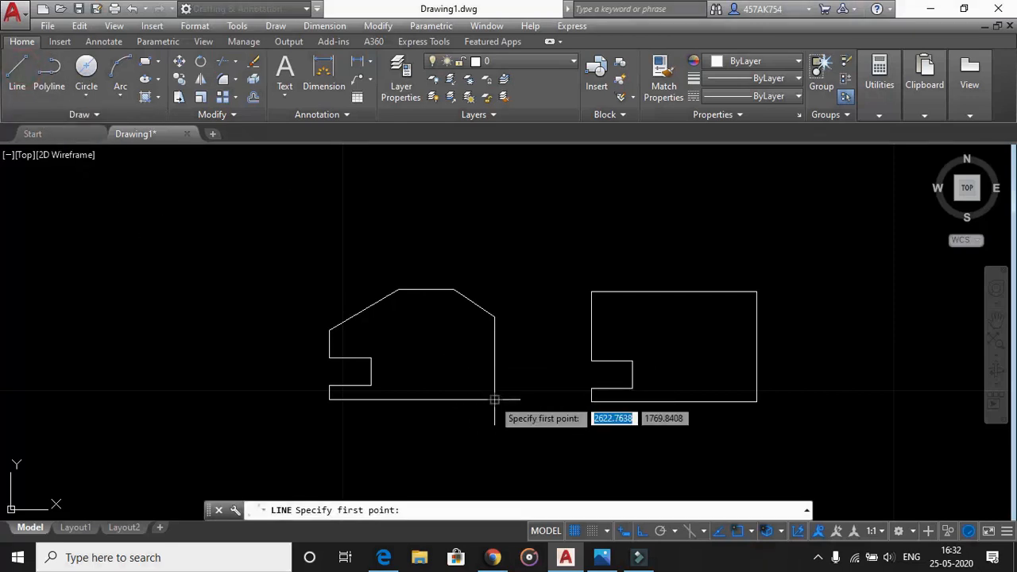
{"action": "left_click", "coordinate": [494, 400]}
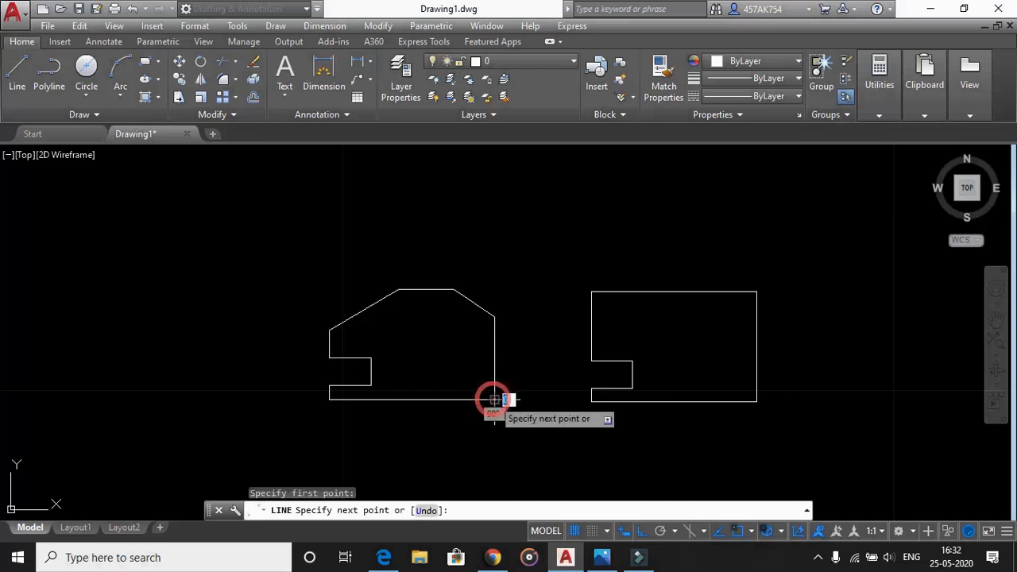
{"action": "type", "text": "1"}
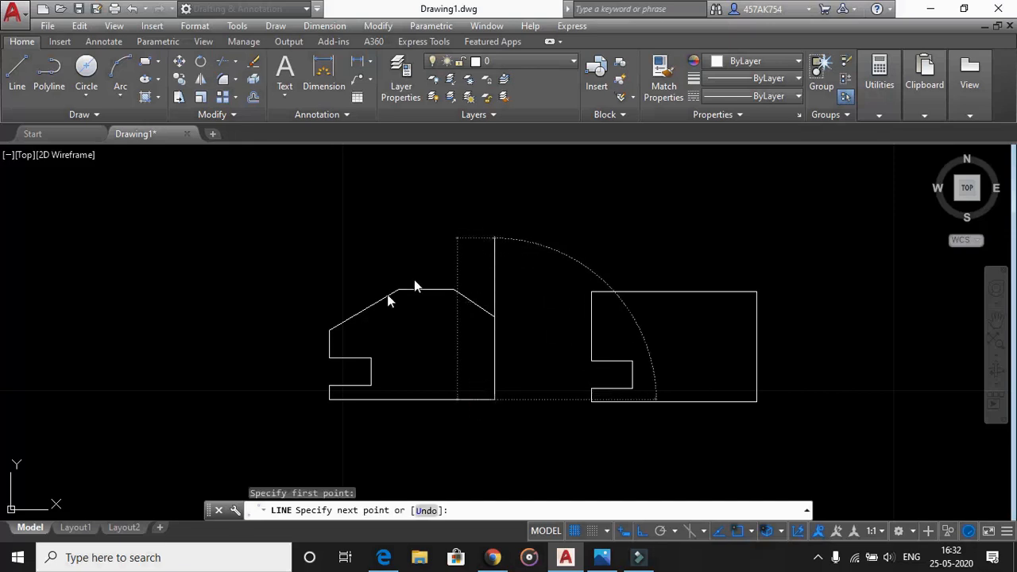
{"action": "key", "text": "Return"}
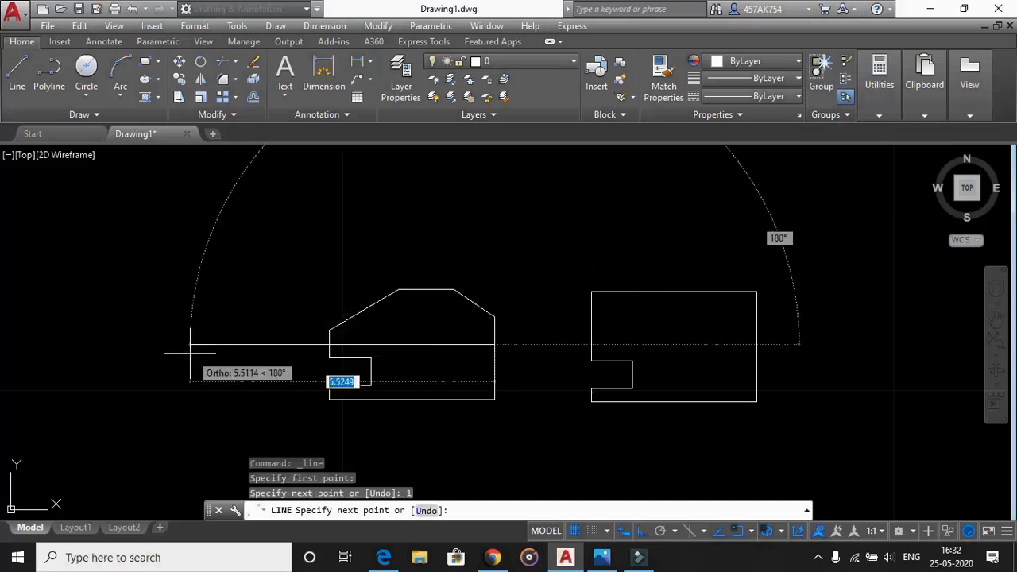
{"action": "type", "text": "1"}
{"action": "key", "text": "Return"}
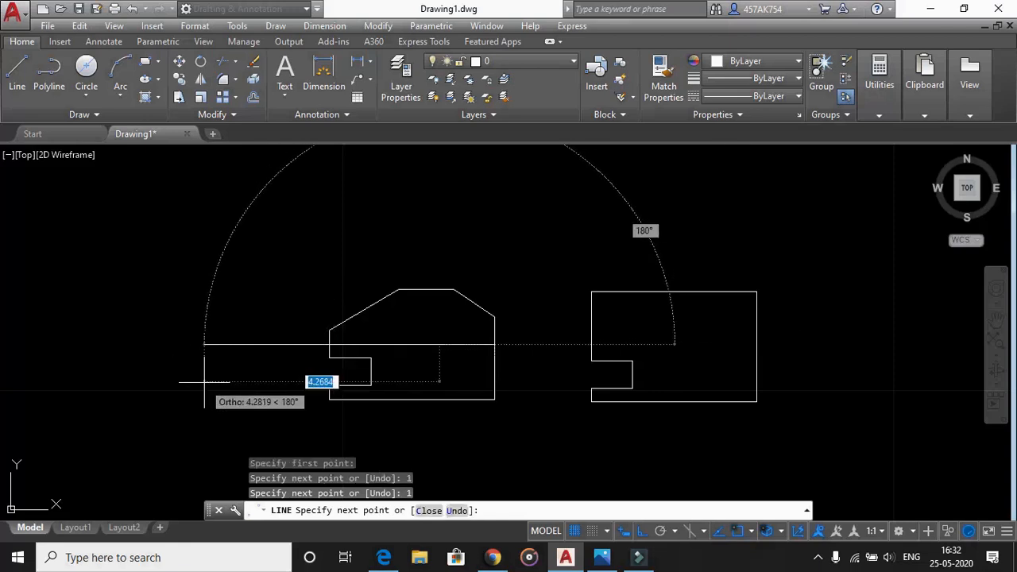
{"action": "key", "text": "Escape"}
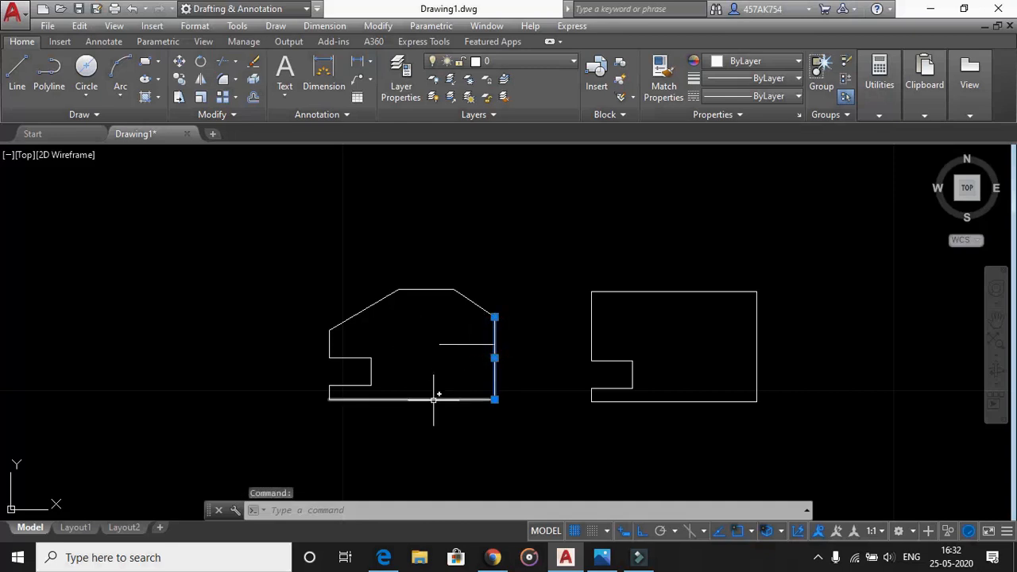
{"action": "key", "text": "Escape"}
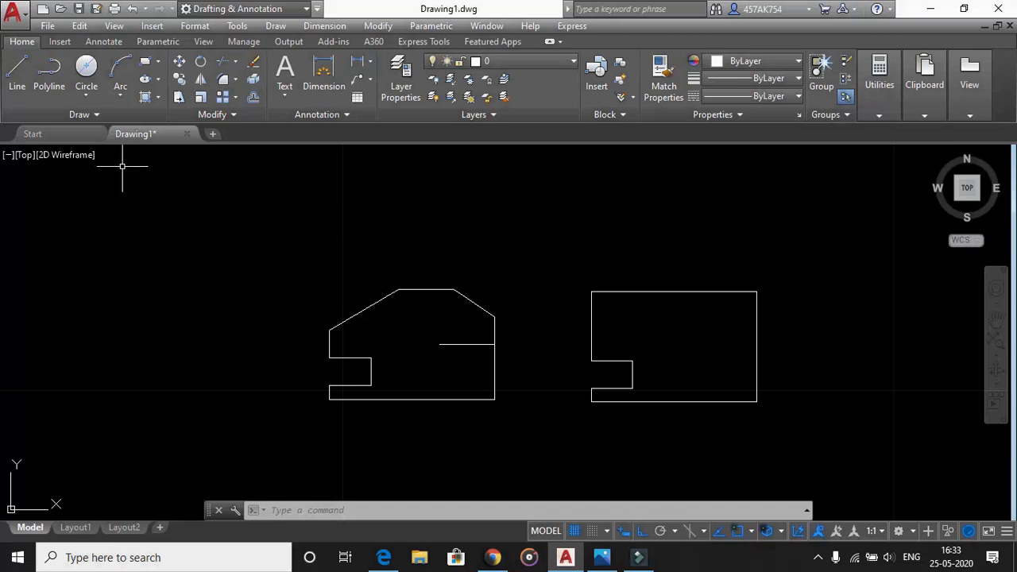
- Draw a circle of diameter 1 centred on the free end of the horizontal construction line
{"action": "left_click", "coordinate": [100, 100]}
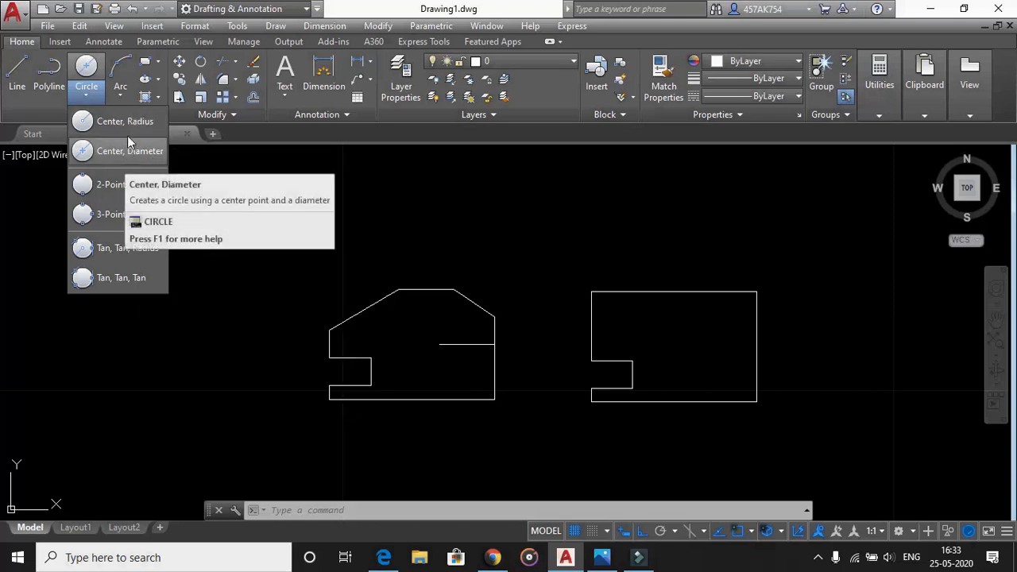
{"action": "left_click", "coordinate": [127, 151]}
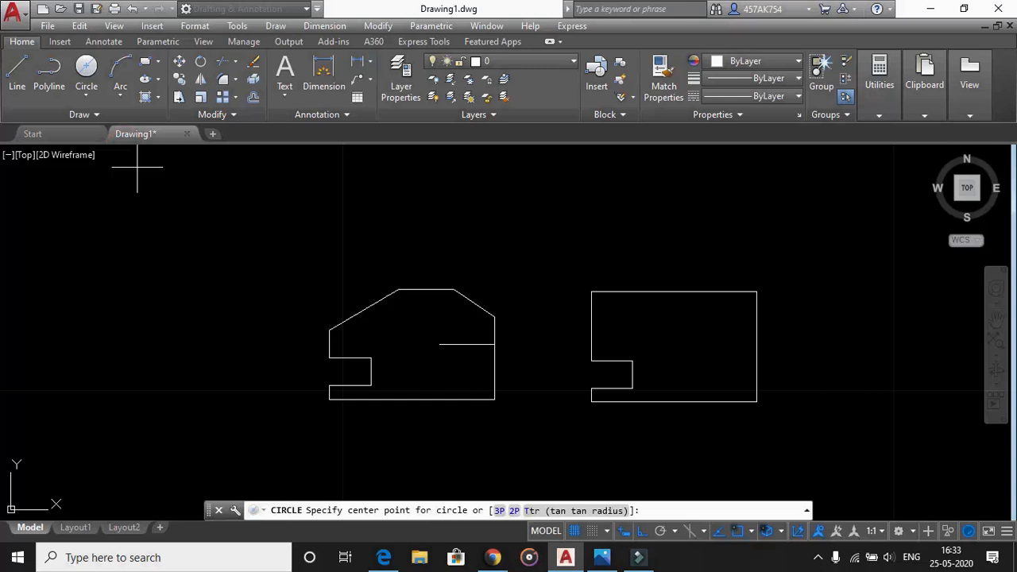
{"action": "left_click", "coordinate": [441, 344]}
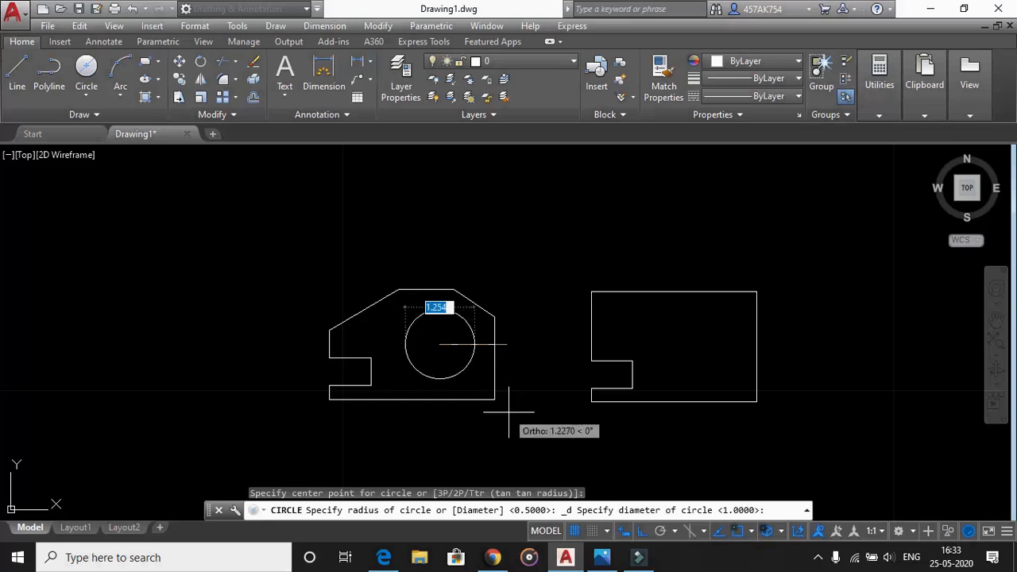
{"action": "type", "text": "1"}
{"action": "key", "text": "Return"}
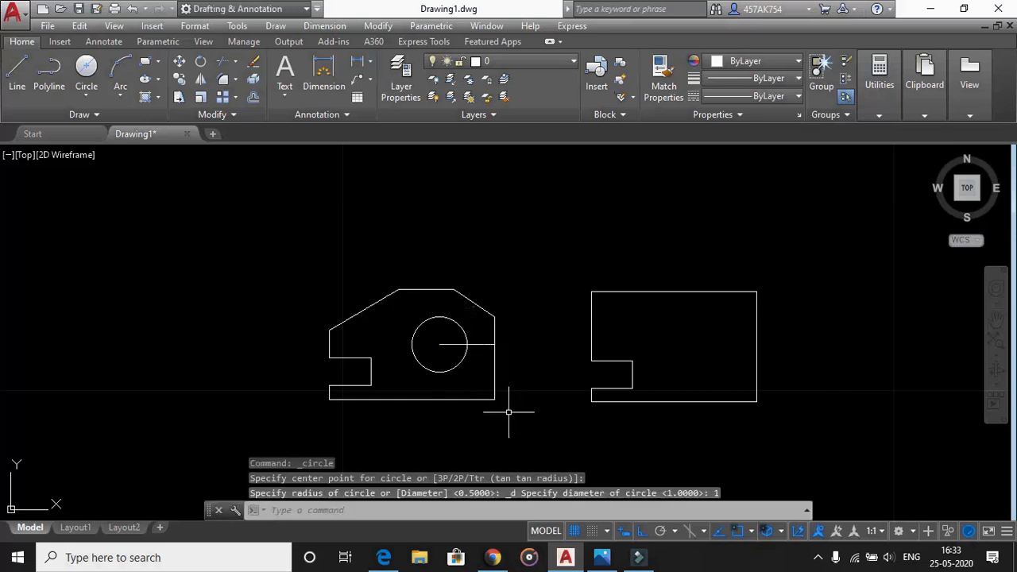
- Delete the two construction lines used to locate the circle's centre
{"action": "left_click", "coordinate": [494, 371]}
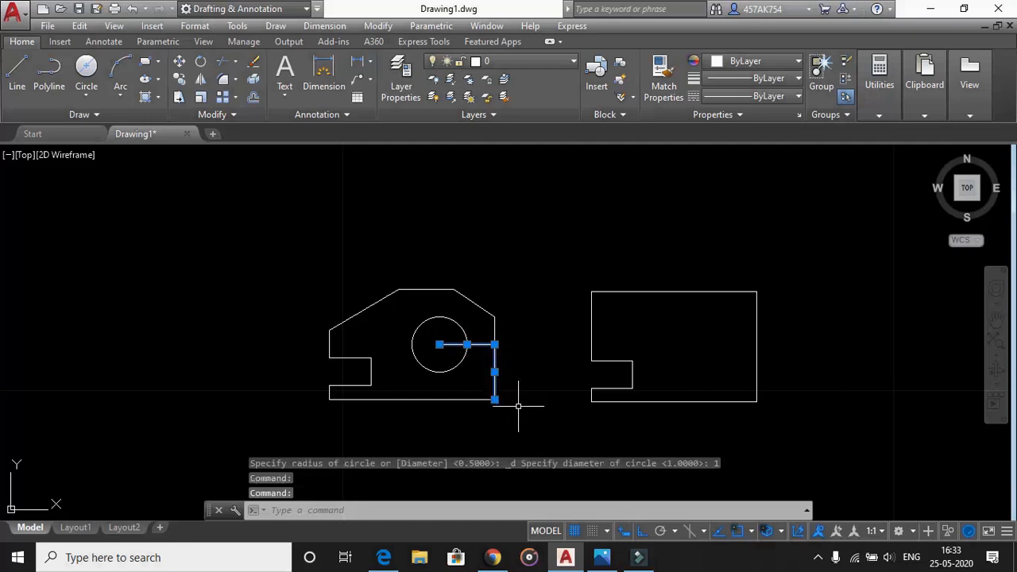
{"action": "key", "text": "Delete"}
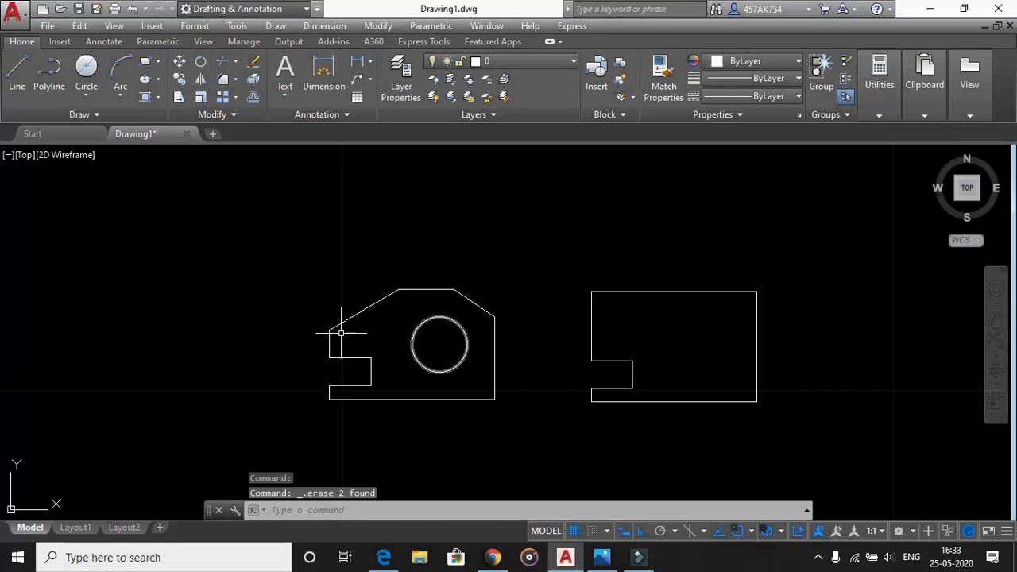
{"action": "scroll", "coordinate": [175, 336], "scroll_direction": "down", "scroll_amount": 2}
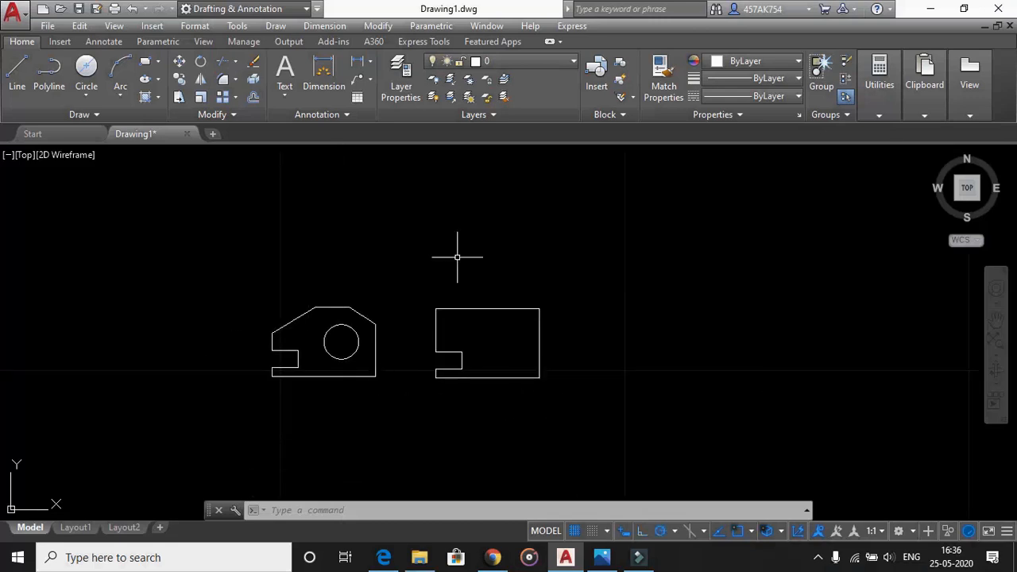
{"action": "key", "text": "F10"}
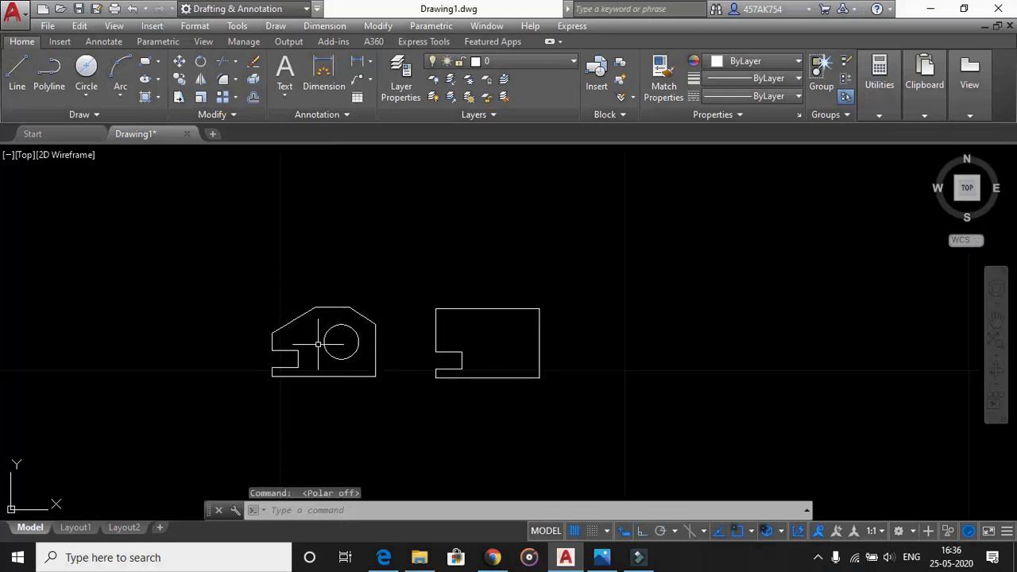
{"action": "left_click", "coordinate": [526, 287]}
{"action": "left_click", "coordinate": [440, 412]}
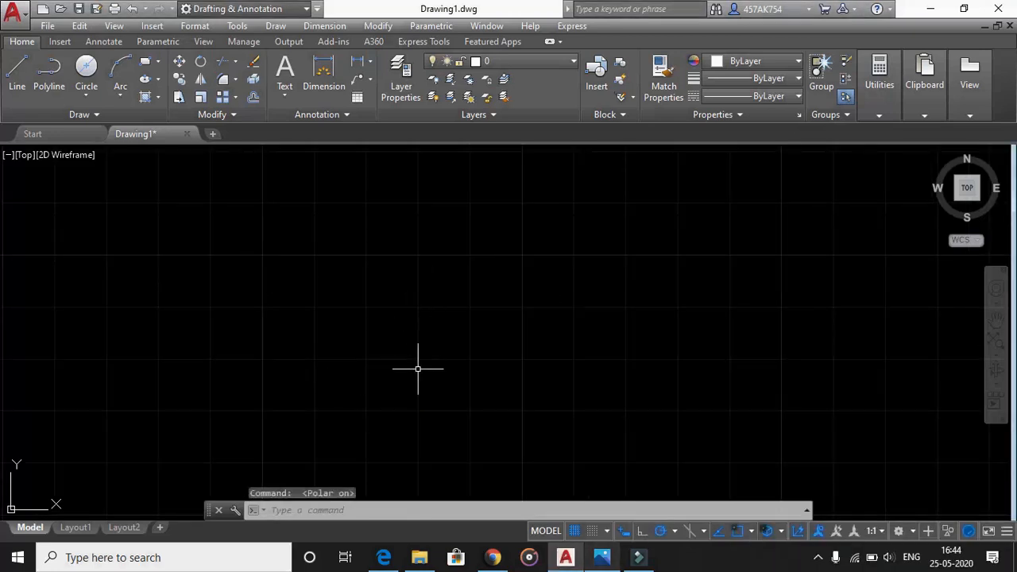
- Consult the new reference image s.PNG and draw a rectangle 30 wide and 50 high in an empty area
{"action": "left_click", "coordinate": [601, 557]}
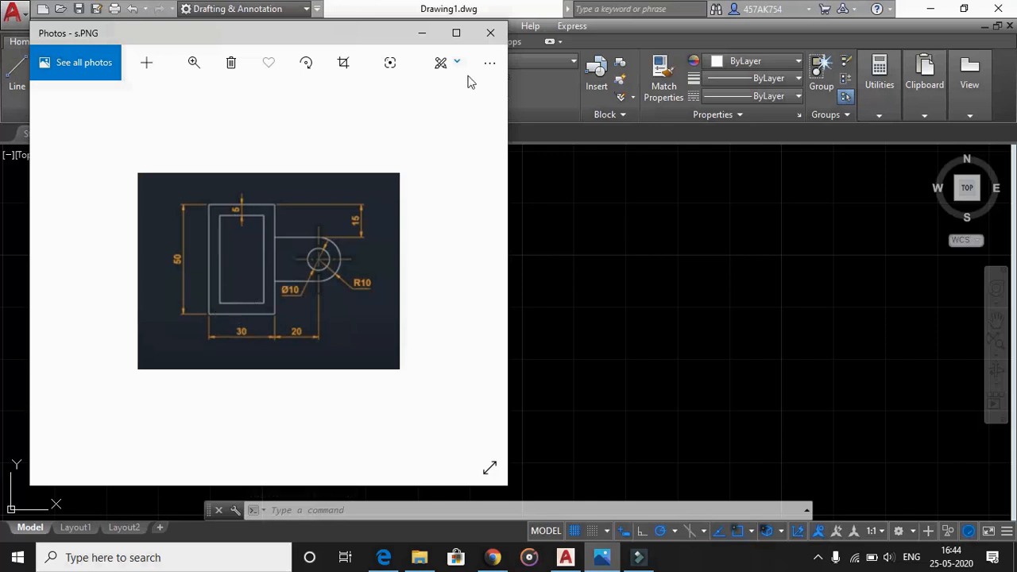
{"action": "left_click", "coordinate": [433, 38]}
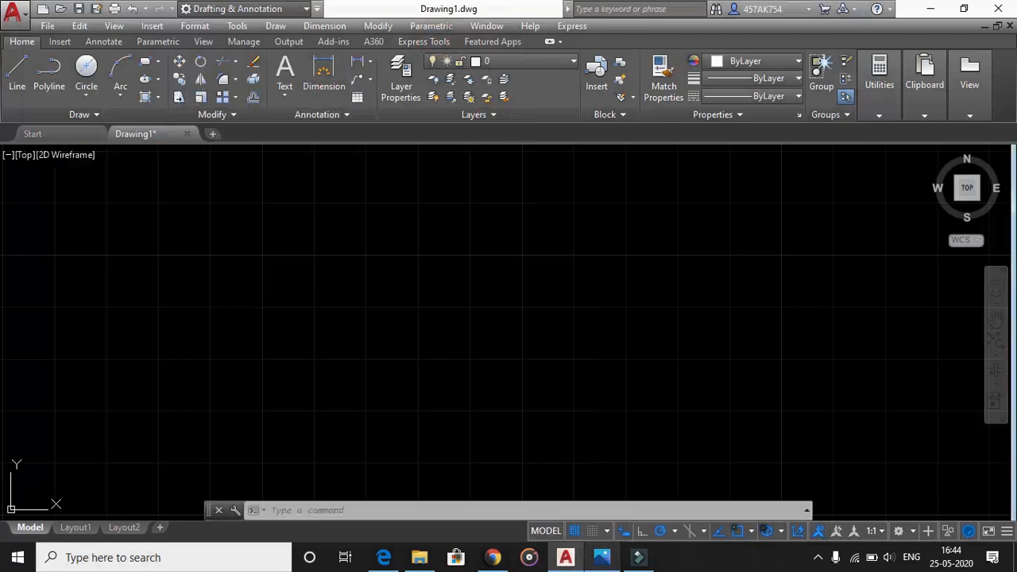
{"action": "type", "text": "rec"}
{"action": "key", "text": "Return"}
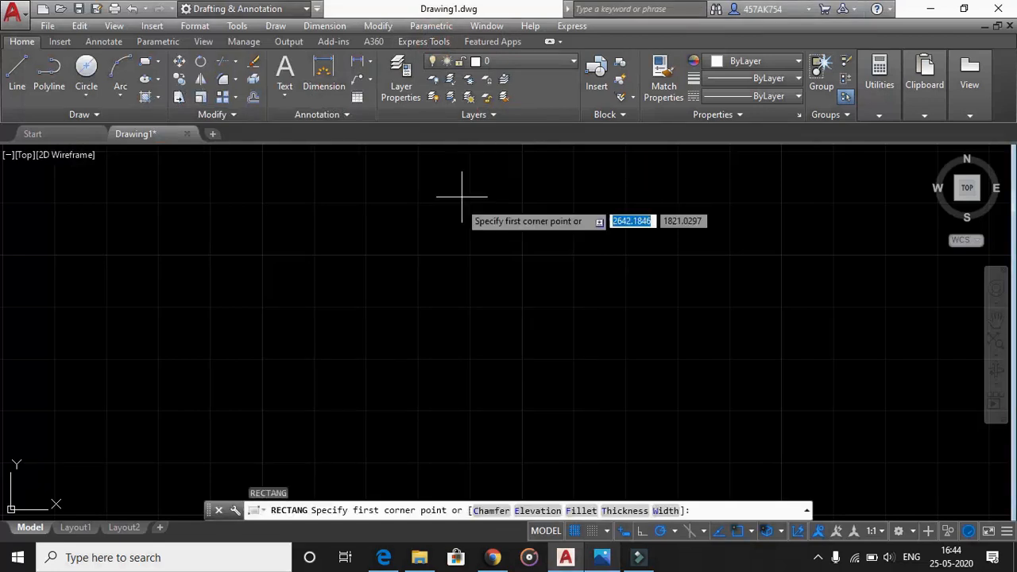
{"action": "left_click", "coordinate": [379, 226]}
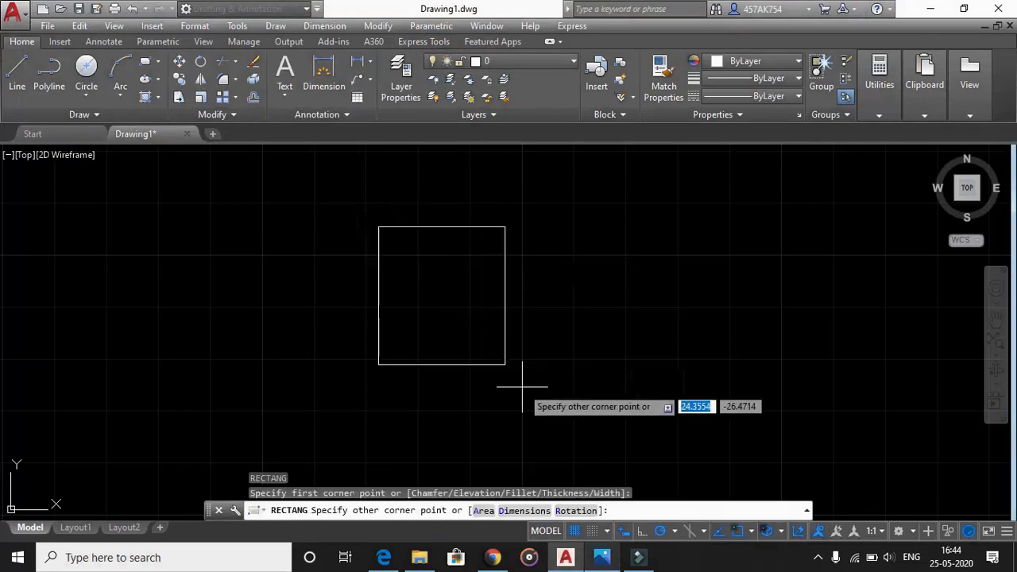
{"action": "type", "text": "30"}
{"action": "key", "text": "Tab"}
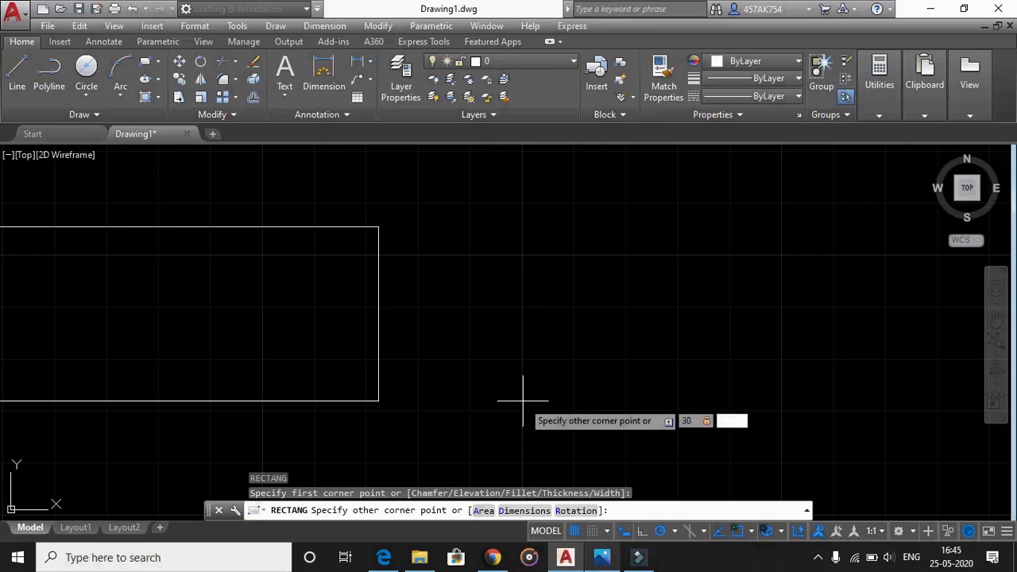
{"action": "type", "text": "50"}
{"action": "key", "text": "Return"}
{"action": "scroll", "coordinate": [510, 375], "scroll_direction": "down", "scroll_amount": 2}
{"action": "scroll", "coordinate": [524, 365], "scroll_direction": "down", "scroll_amount": 2}
{"action": "scroll", "coordinate": [529, 294], "scroll_direction": "up", "scroll_amount": 2}
{"action": "scroll", "coordinate": [529, 252], "scroll_direction": "up", "scroll_amount": 2}
{"action": "scroll", "coordinate": [529, 251], "scroll_direction": "down", "scroll_amount": 2}
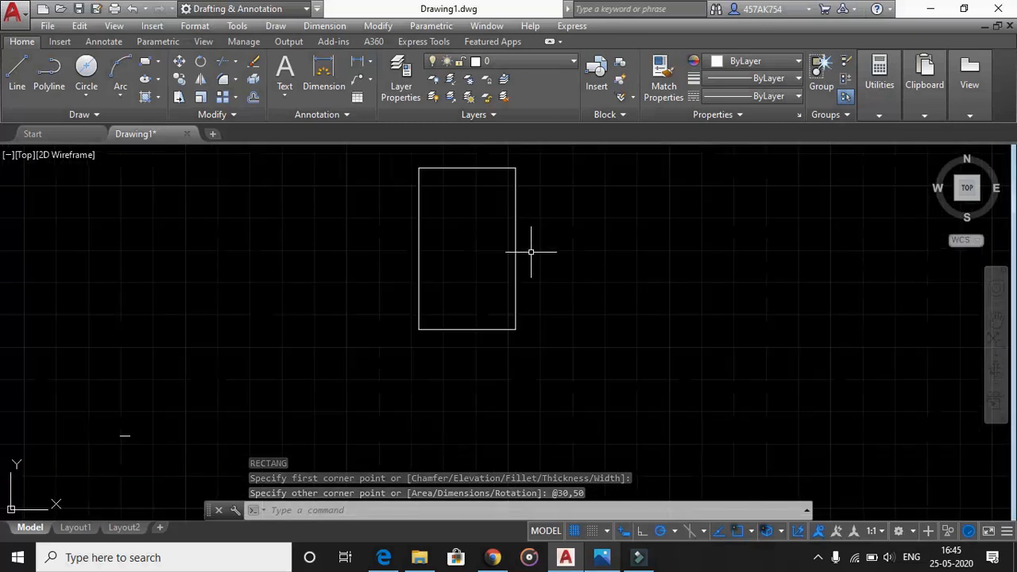
{"action": "scroll", "coordinate": [492, 216], "scroll_direction": "up", "scroll_amount": 2}
{"action": "scroll", "coordinate": [488, 209], "scroll_direction": "down", "scroll_amount": 2}
{"action": "scroll", "coordinate": [450, 149], "scroll_direction": "up", "scroll_amount": 2}
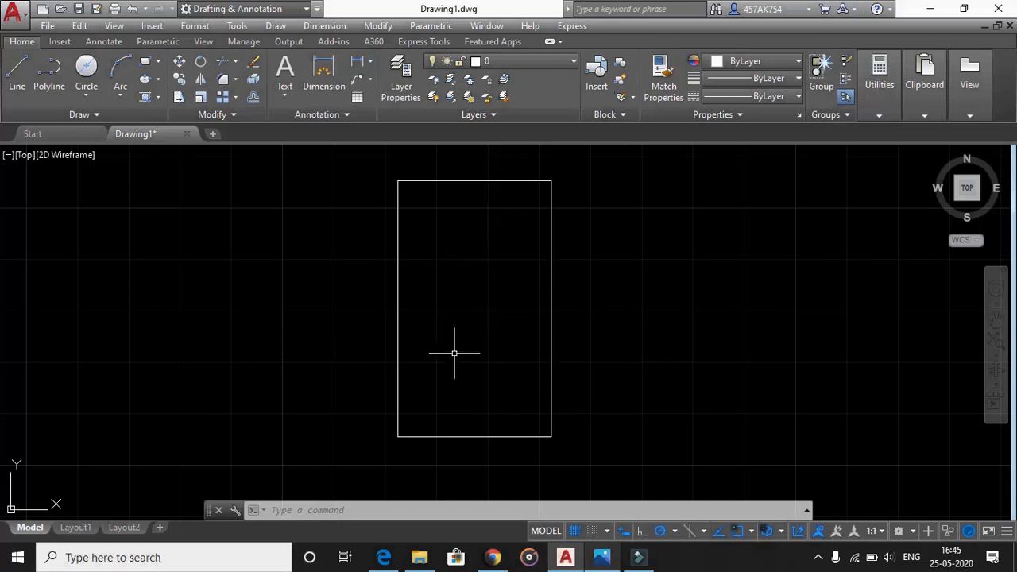
- Offset the 30 by 50 rectangle 5 inward
{"action": "type", "text": "OFFSET"}
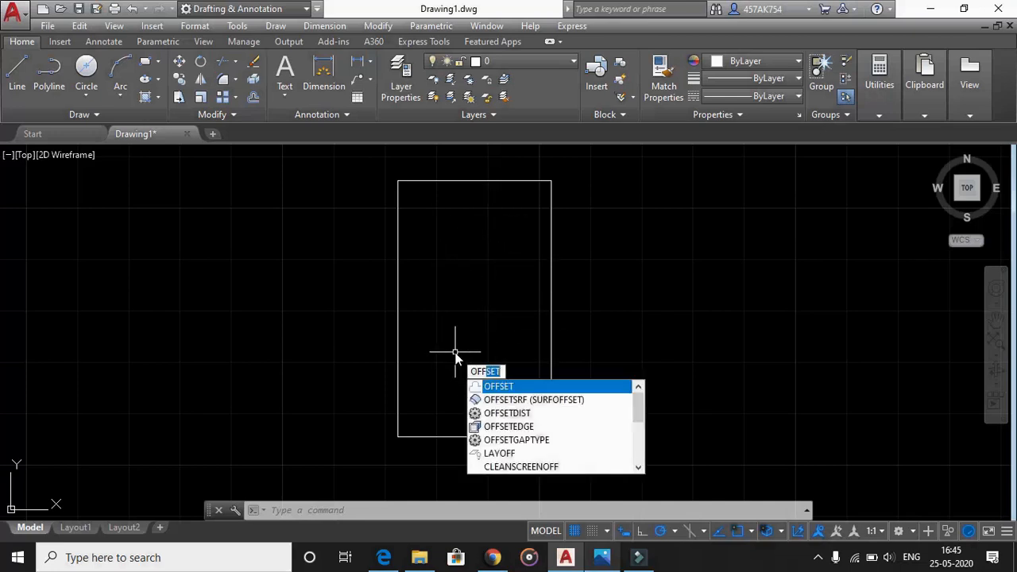
{"action": "key", "text": "Return"}
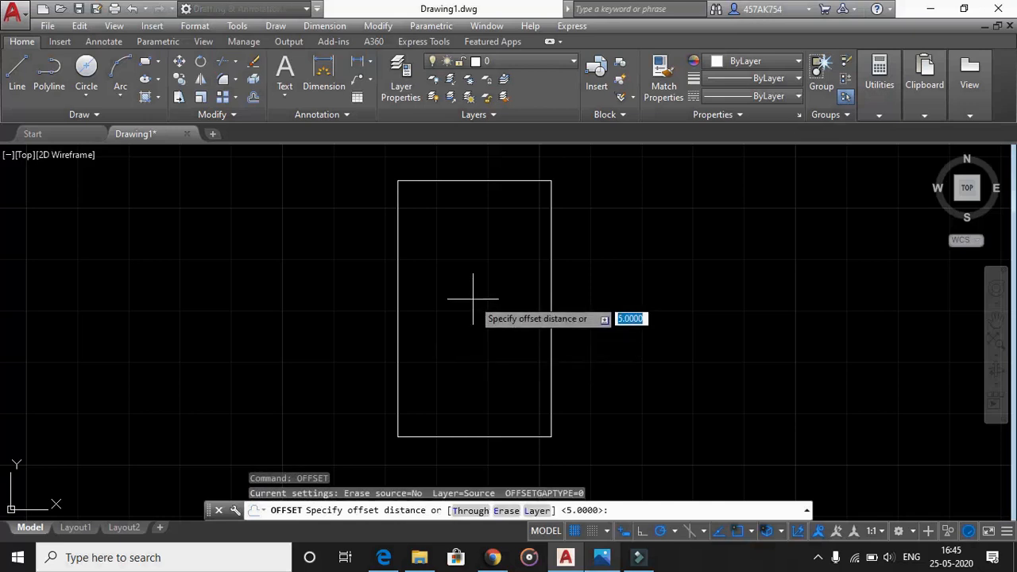
{"action": "key", "text": "Return"}
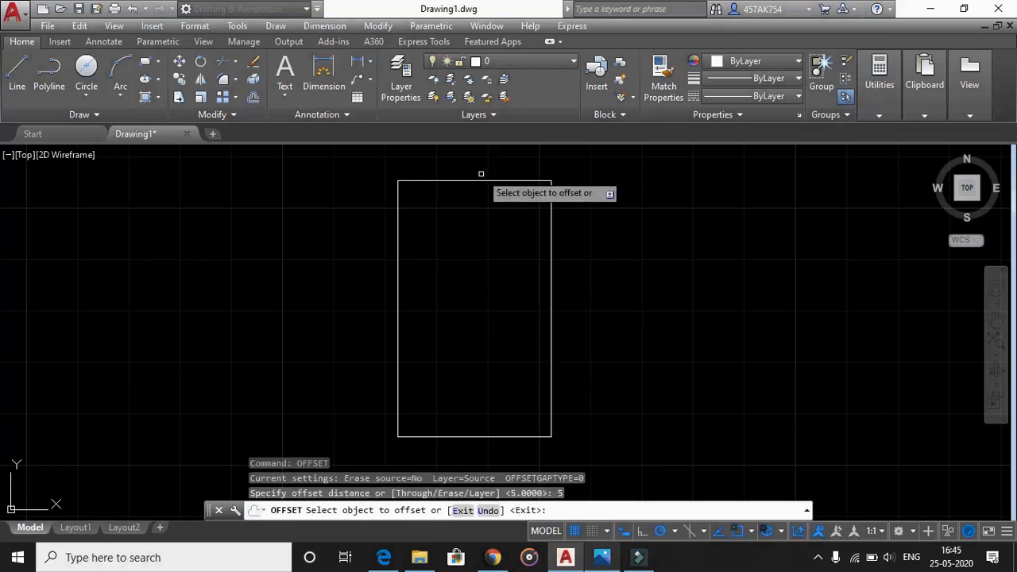
{"action": "left_click", "coordinate": [481, 181]}
{"action": "left_click", "coordinate": [479, 231]}
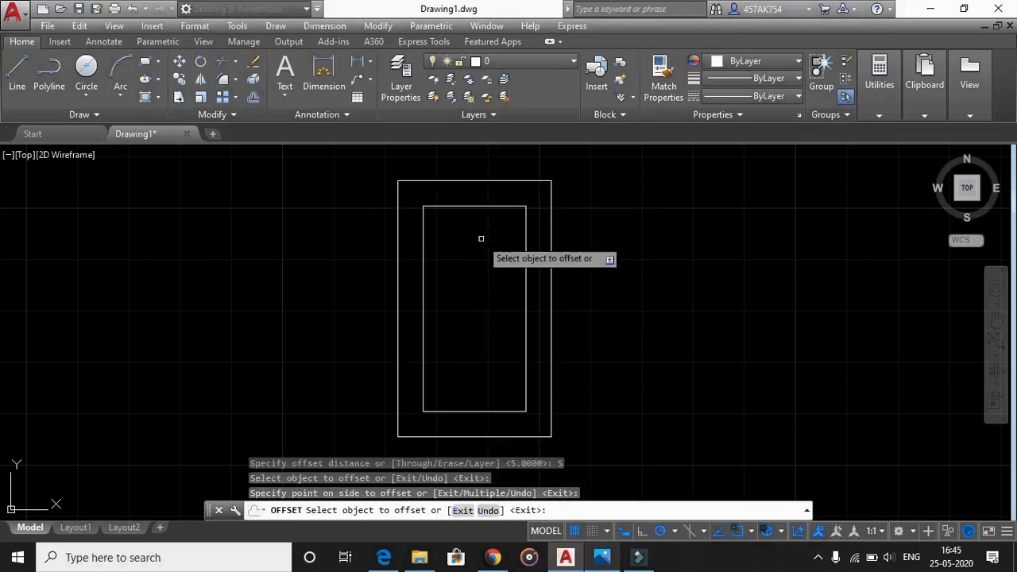
{"action": "key", "text": "Escape"}
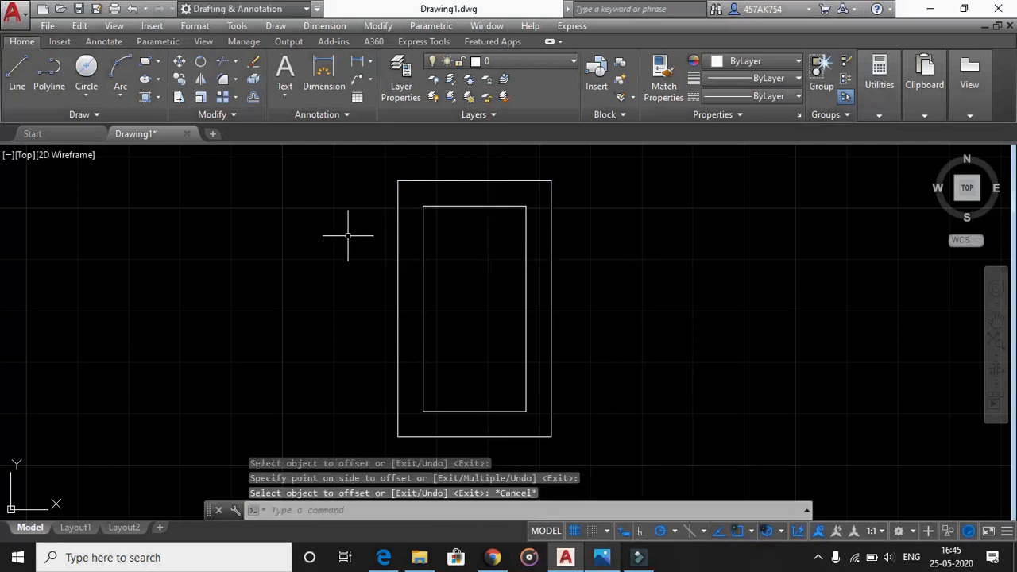
{"action": "left_click", "coordinate": [27, 67]}
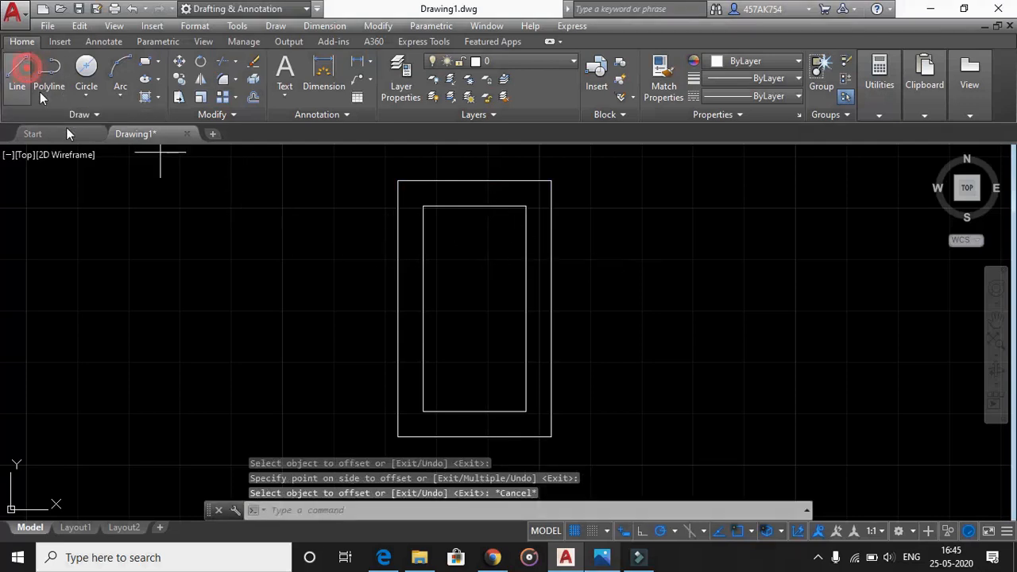
{"action": "left_click", "coordinate": [136, 193]}
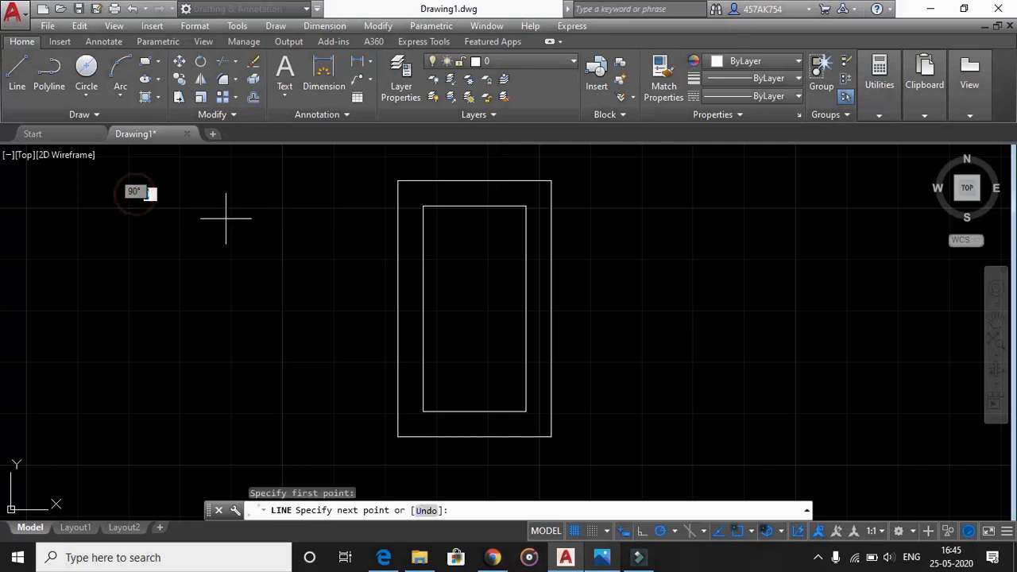
{"action": "key", "text": "F8"}
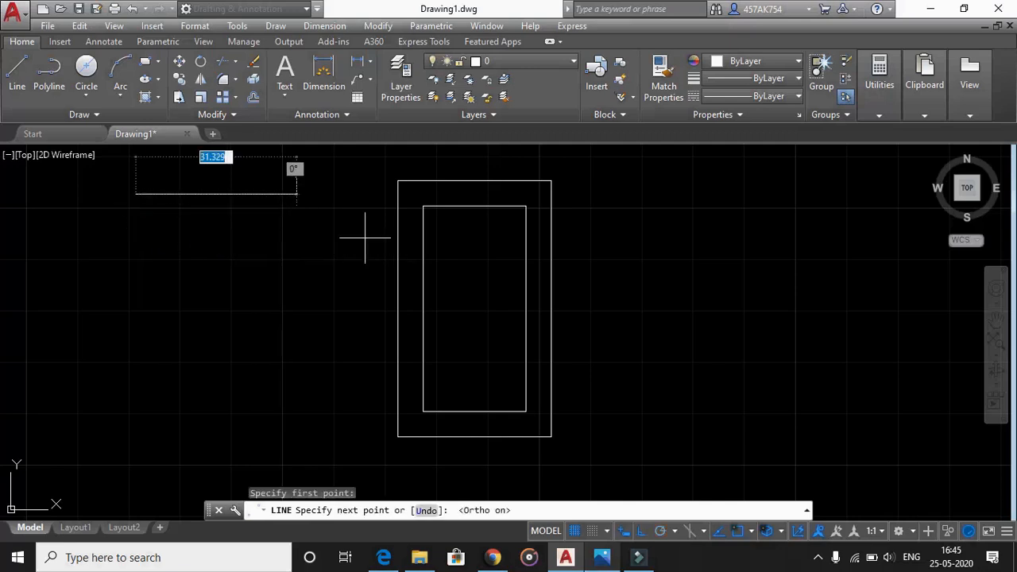
{"action": "key", "text": "Escape"}
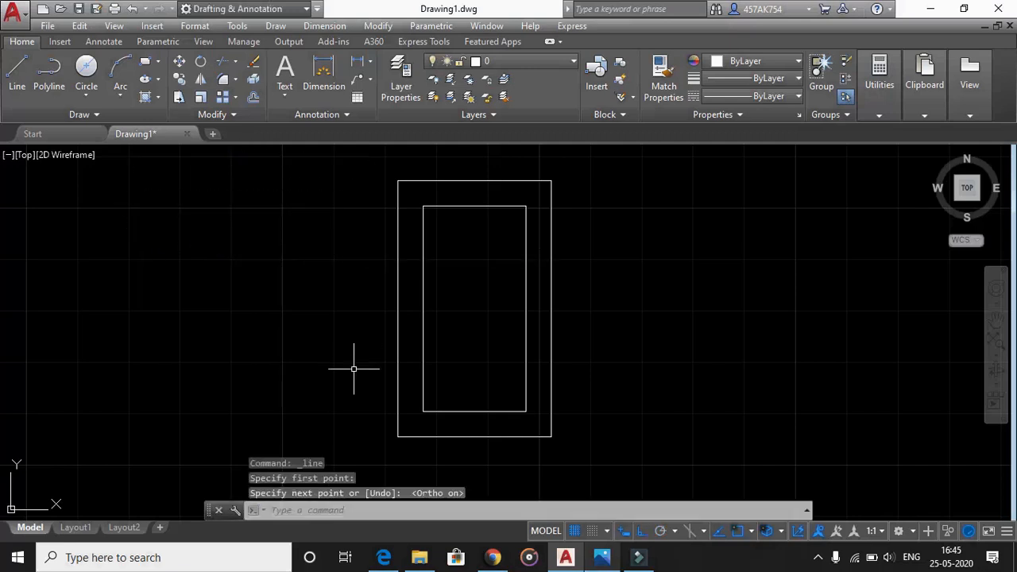
- Draw a separate 30 by 50 rectangle from individual lines beside the double rectangle, closing it back to its start point
{"action": "type", "text": "30"}
{"action": "key", "text": "Return"}
{"action": "key", "text": "F10"}
{"action": "key", "text": "F8"}
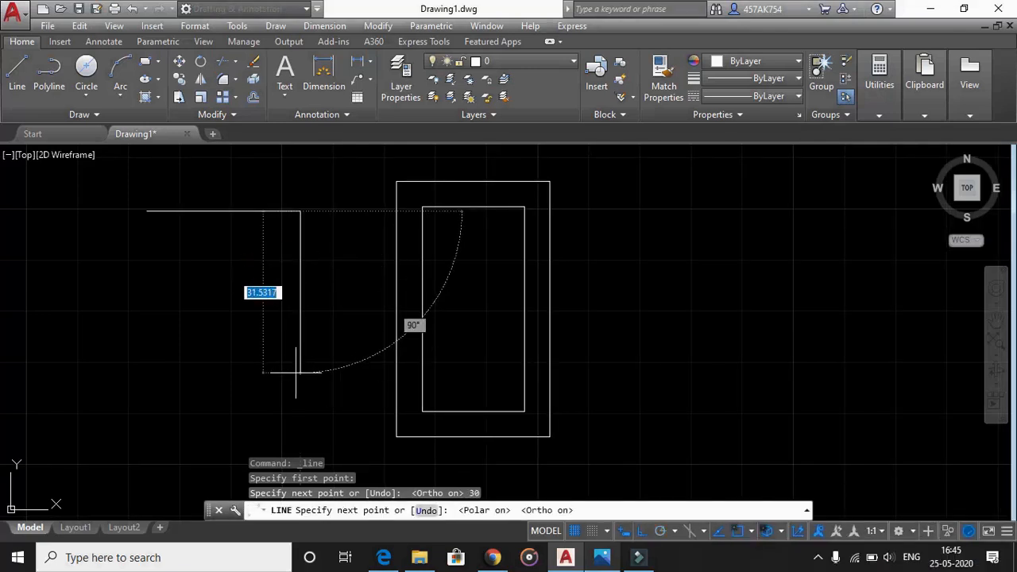
{"action": "type", "text": "50"}
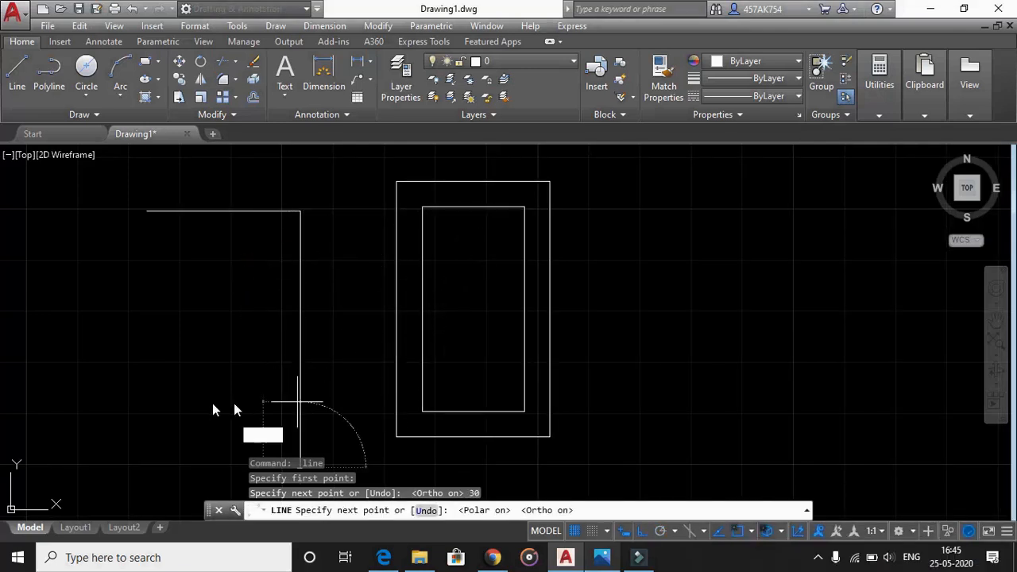
{"action": "key", "text": "Return"}
{"action": "type", "text": "30"}
{"action": "key", "text": "Return"}
{"action": "type", "text": "c"}
{"action": "key", "text": "Return"}
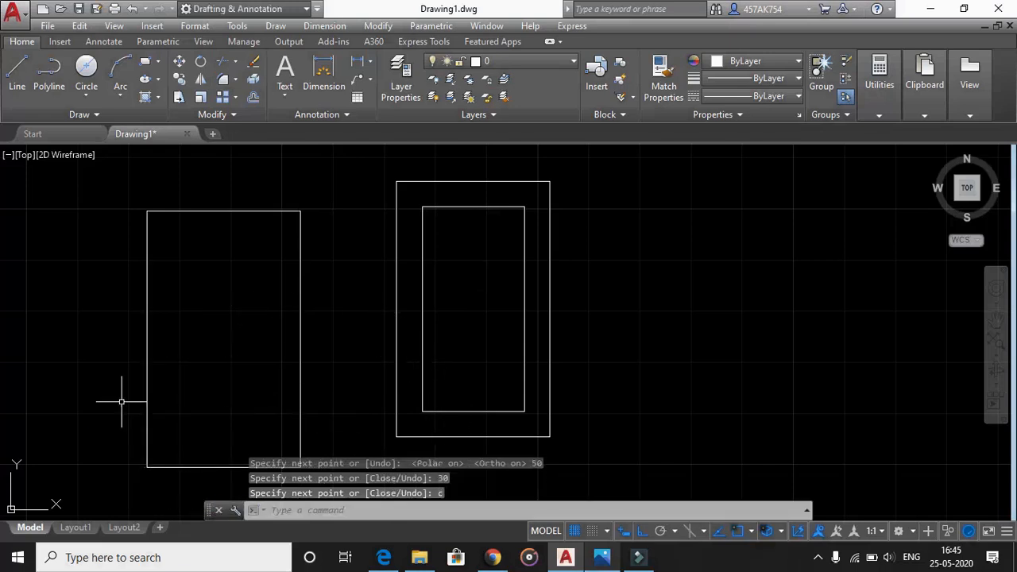
- Offset each of the four sides of the line-drawn rectangle 5 inward
{"action": "type", "text": "off"}
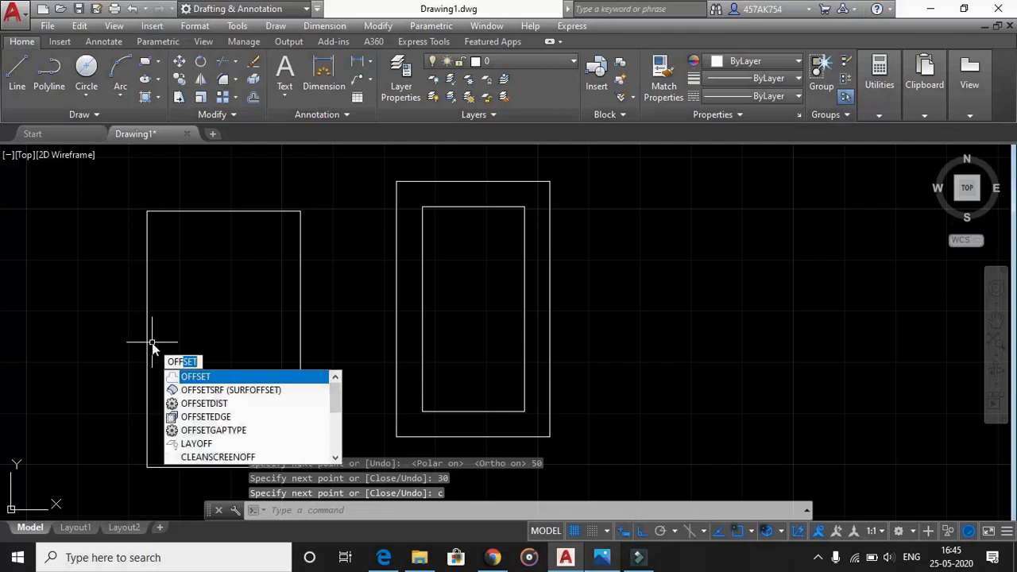
{"action": "key", "text": "Return"}
{"action": "type", "text": "5"}
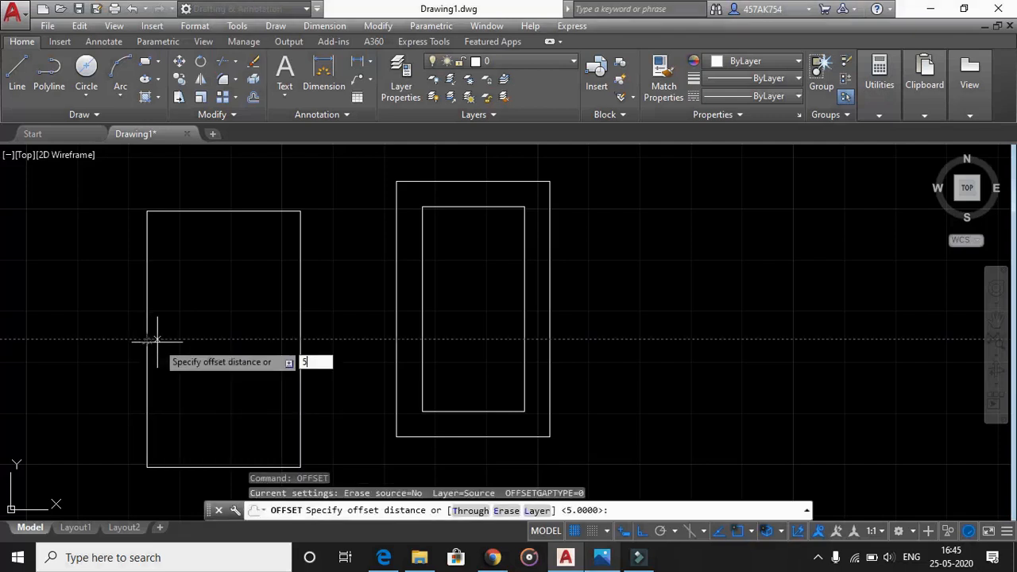
{"action": "key", "text": "Return"}
{"action": "left_click", "coordinate": [225, 211]}
{"action": "left_click", "coordinate": [207, 308]}
{"action": "left_click", "coordinate": [146, 298]}
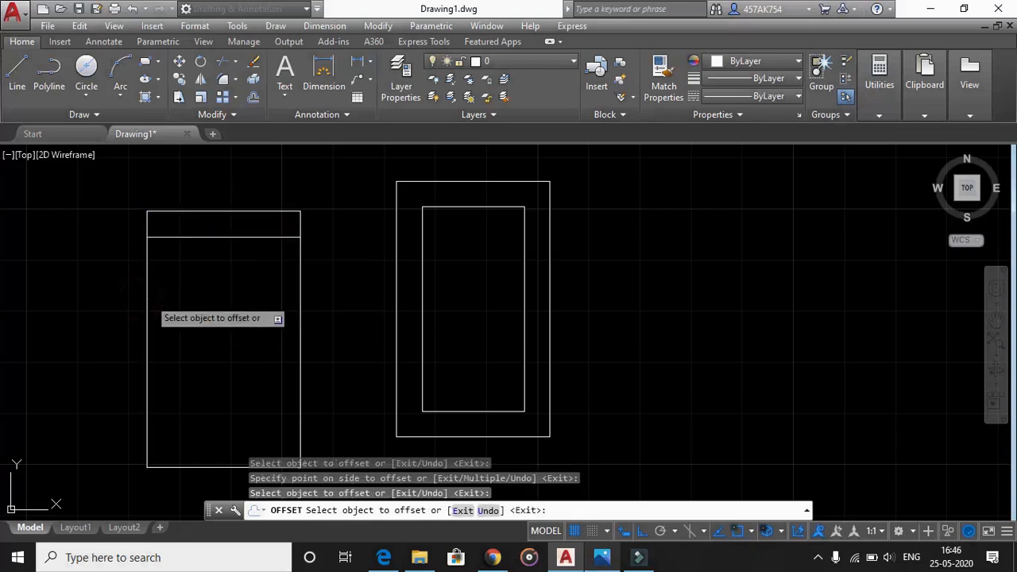
{"action": "left_click", "coordinate": [188, 301]}
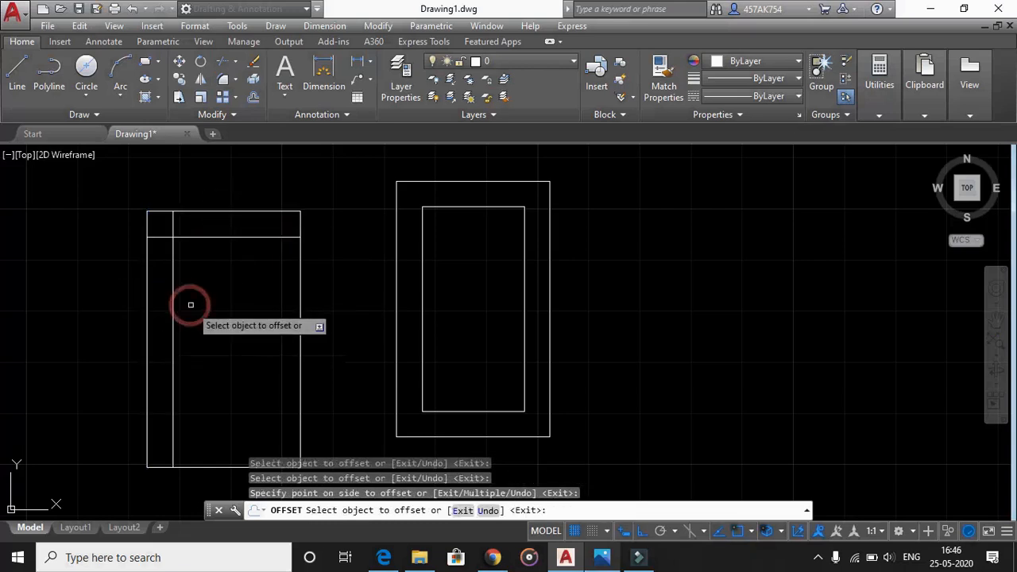
{"action": "left_click", "coordinate": [301, 333]}
{"action": "left_click", "coordinate": [242, 346]}
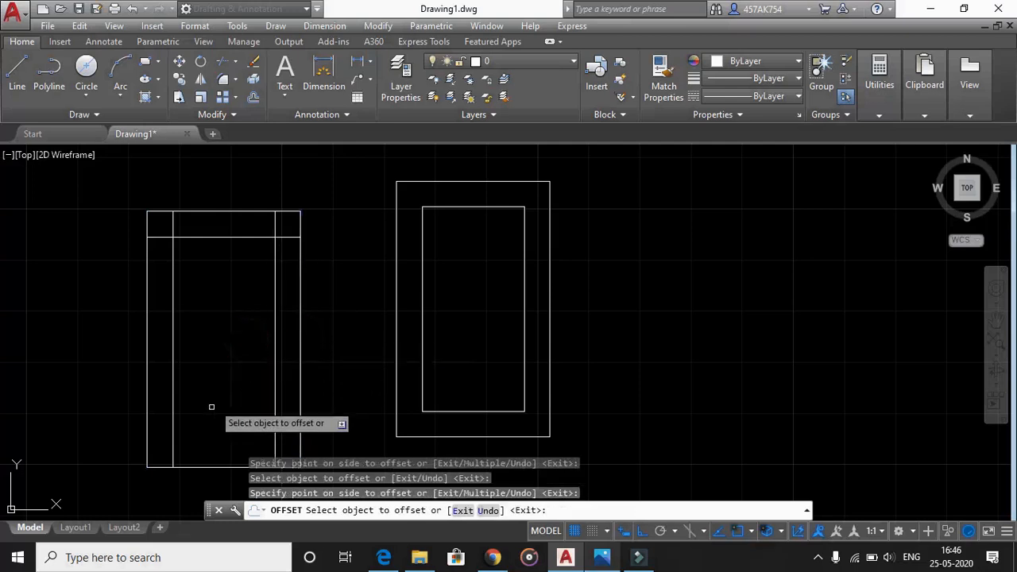
{"action": "left_click", "coordinate": [187, 466]}
{"action": "left_click", "coordinate": [210, 420]}
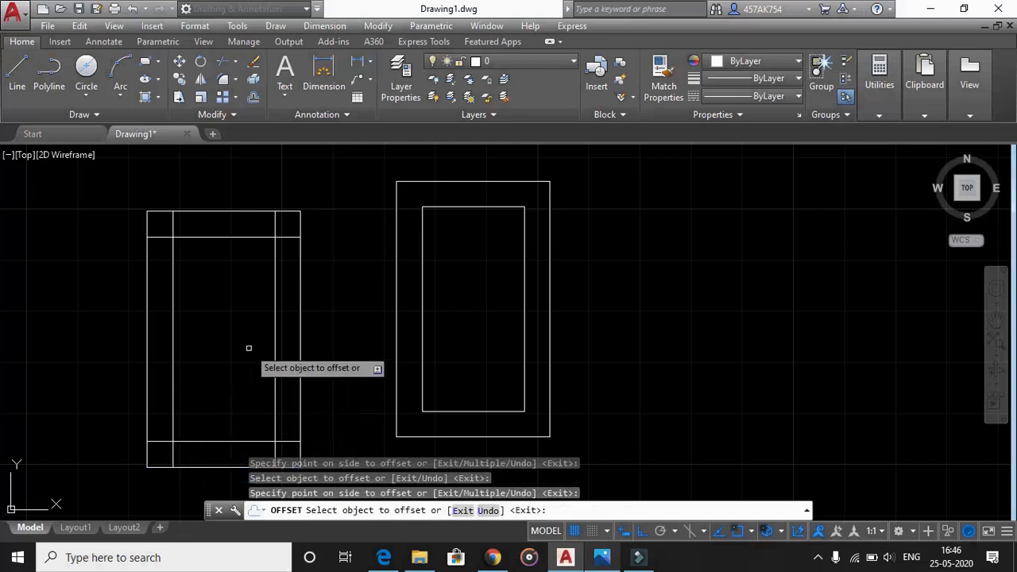
{"action": "key", "text": "Escape"}
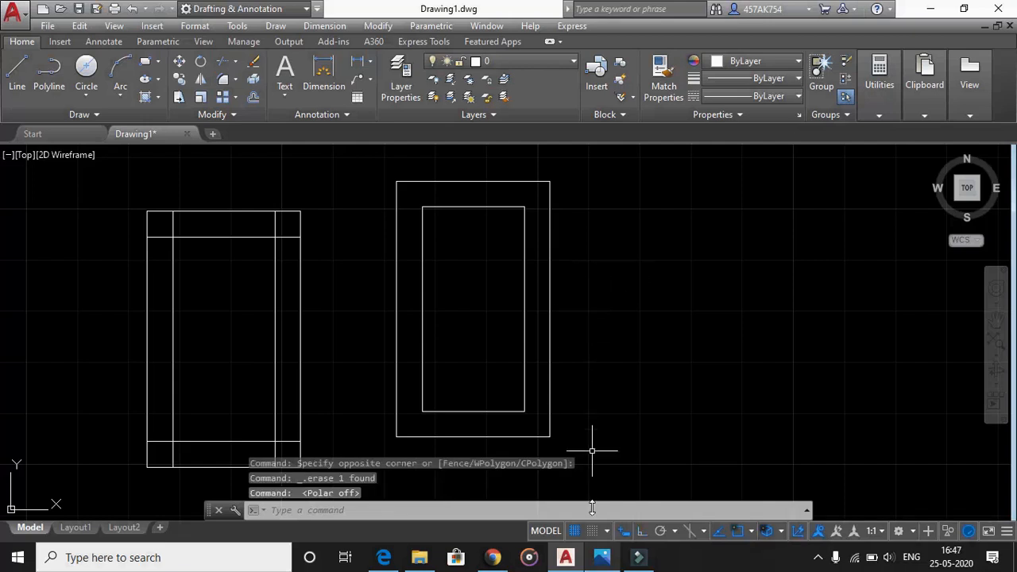
- Consult s.PNG and start a polyline 15 below the double rectangle's upper-right corner with a horizontal segment 20 long to the right
{"action": "left_click", "coordinate": [601, 557]}
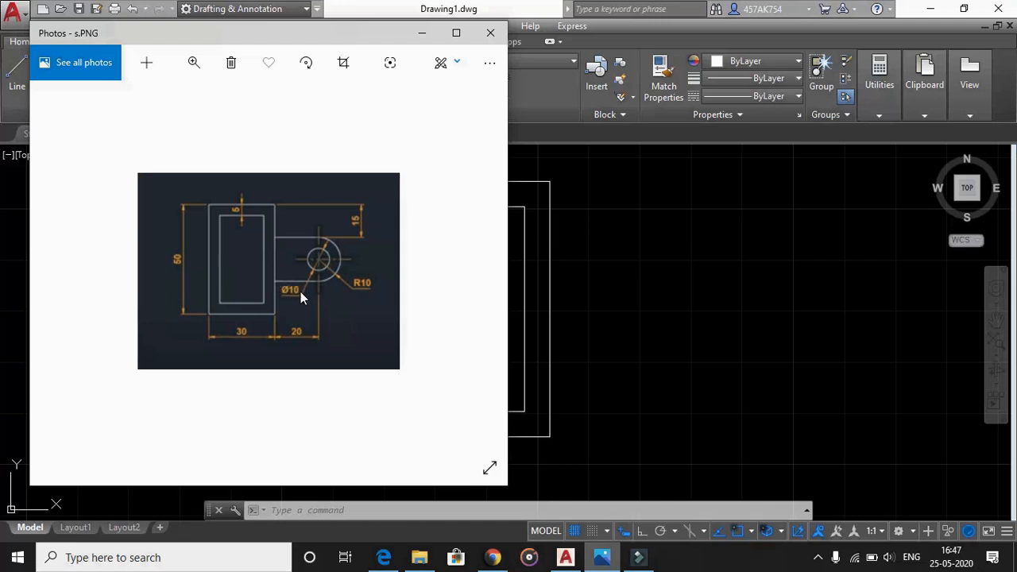
{"action": "left_click", "coordinate": [420, 32]}
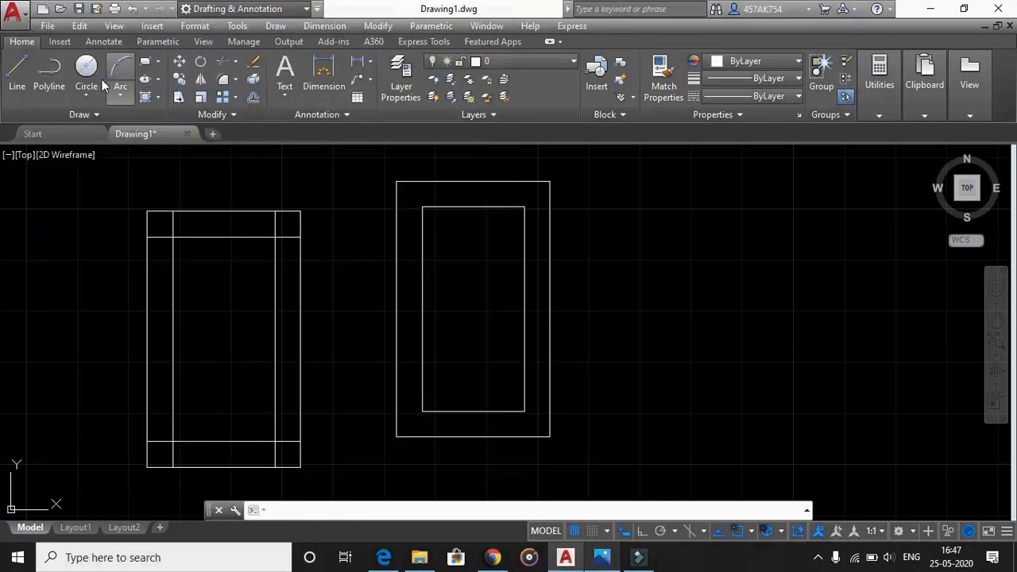
{"action": "left_click", "coordinate": [49, 69]}
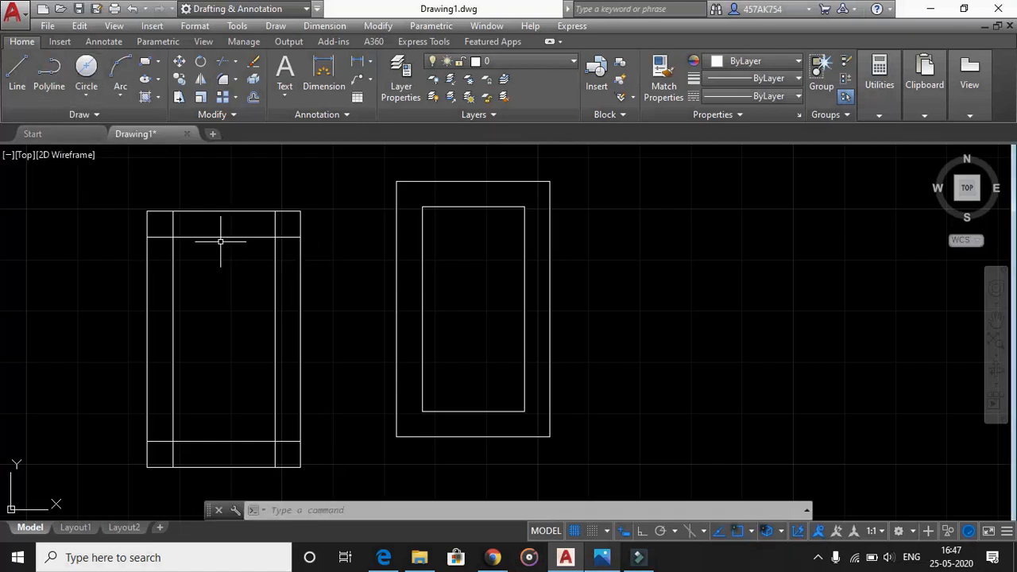
{"action": "left_click", "coordinate": [57, 79]}
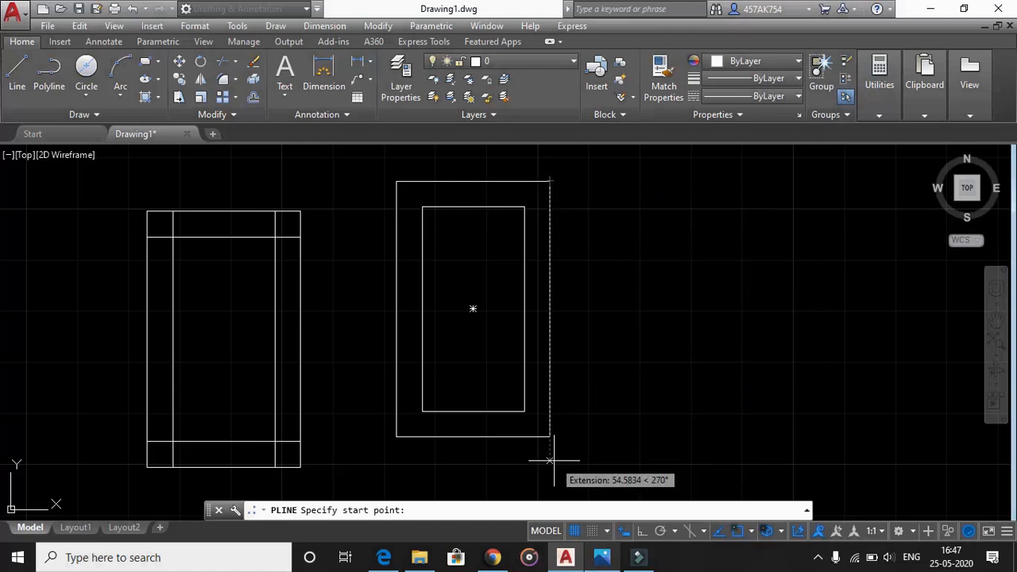
{"action": "key", "text": "Return"}
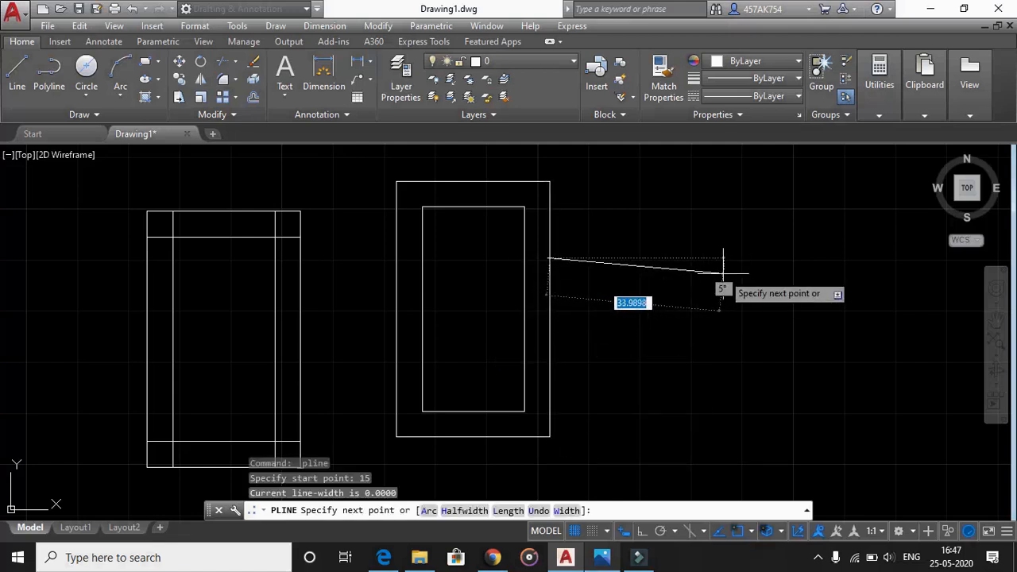
{"action": "key", "text": "F8"}
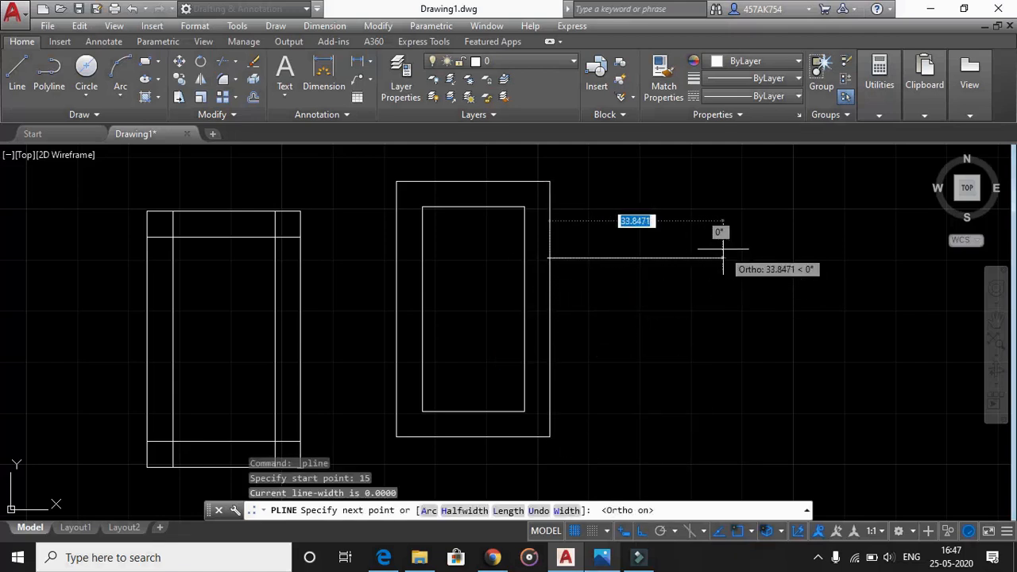
{"action": "type", "text": "20"}
{"action": "key", "text": "Return"}
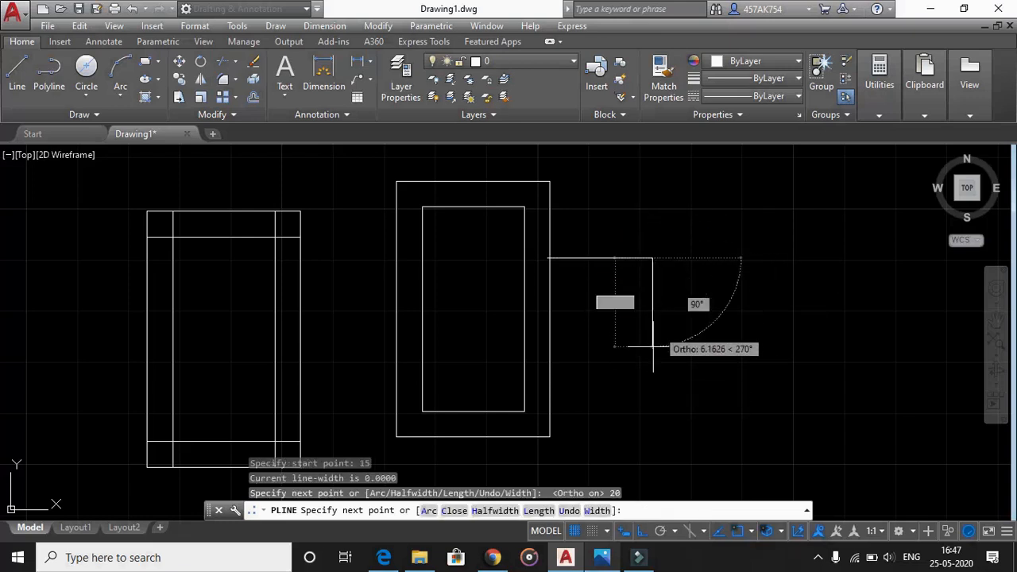
- Following s.PNG, continue the polyline with a downward semicircular arc of radius 10 and a straight segment back to the rectangle's right side
{"action": "left_click", "coordinate": [592, 561]}
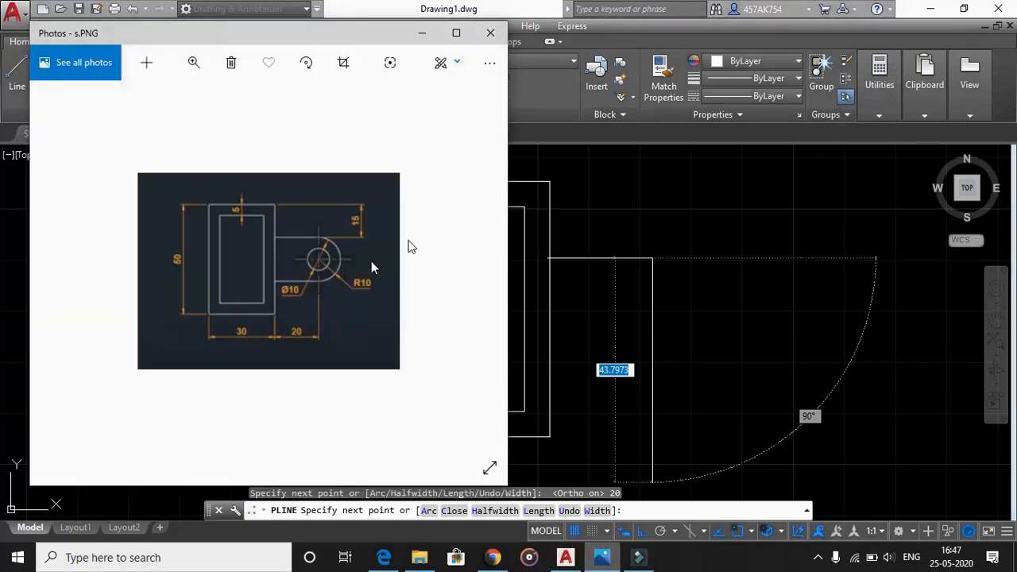
{"action": "left_click", "coordinate": [422, 33]}
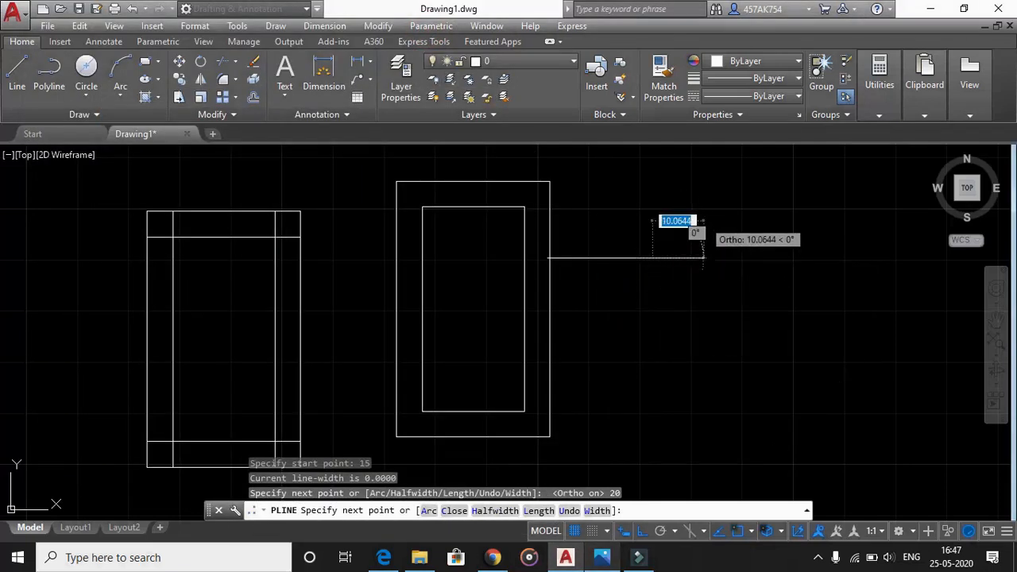
{"action": "right_click", "coordinate": [703, 257]}
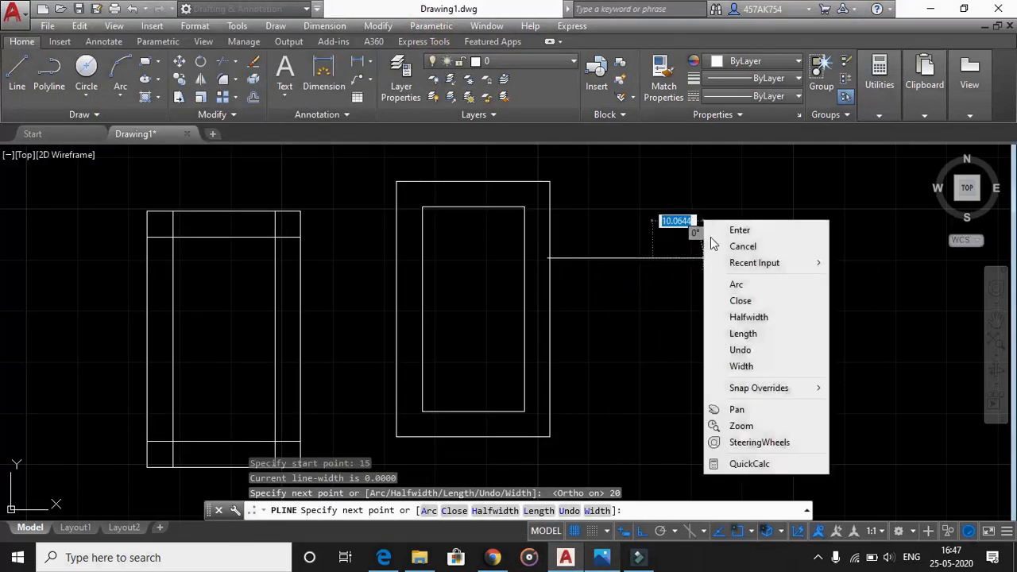
{"action": "left_click", "coordinate": [737, 286]}
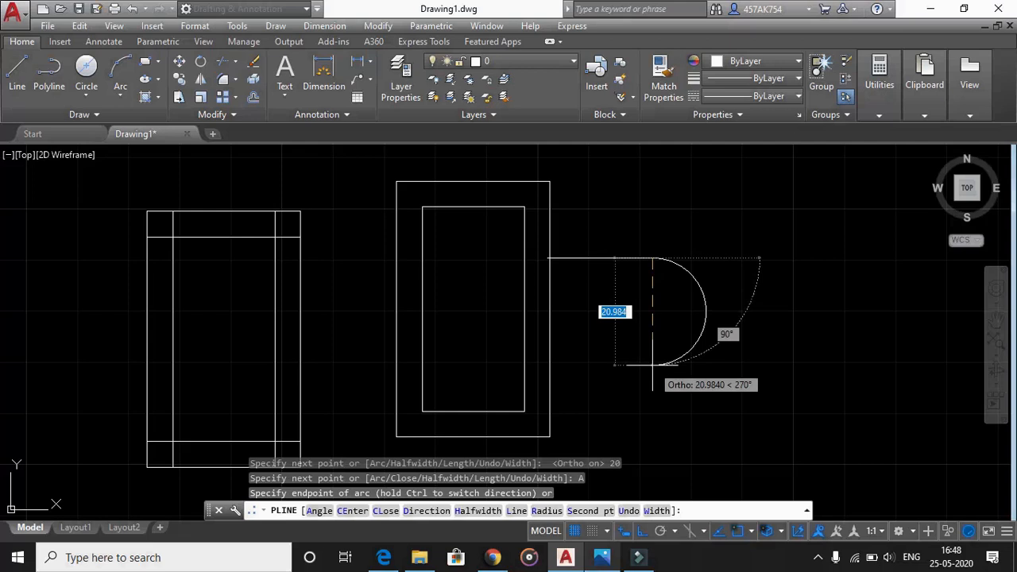
{"action": "key", "text": "Return"}
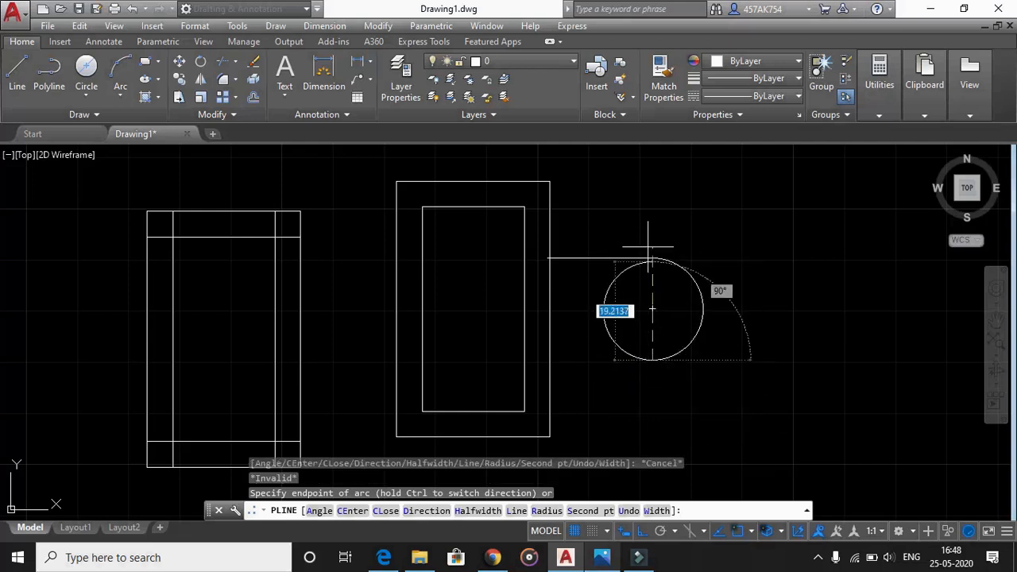
{"action": "right_click", "coordinate": [653, 308]}
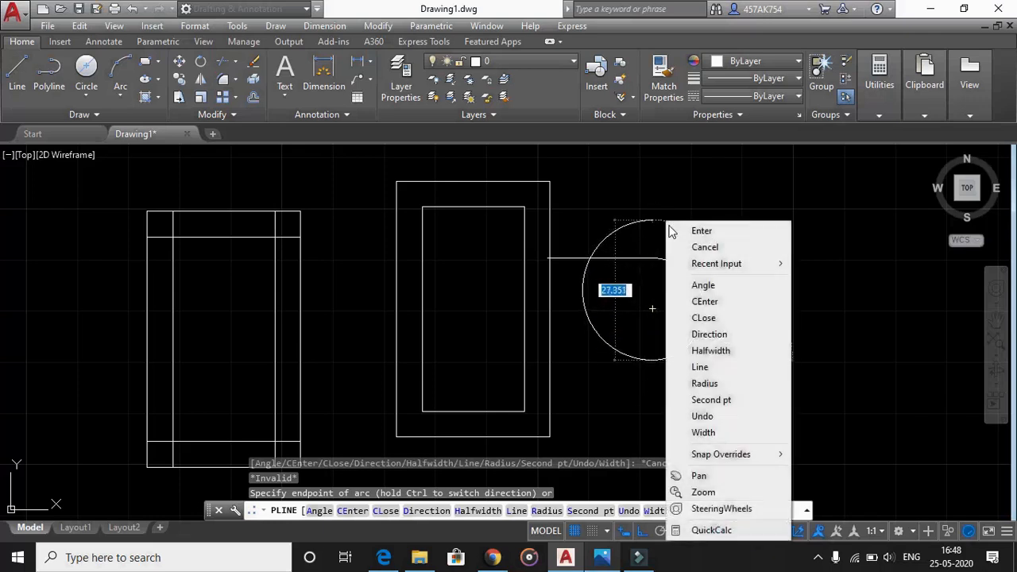
{"action": "left_click", "coordinate": [693, 367]}
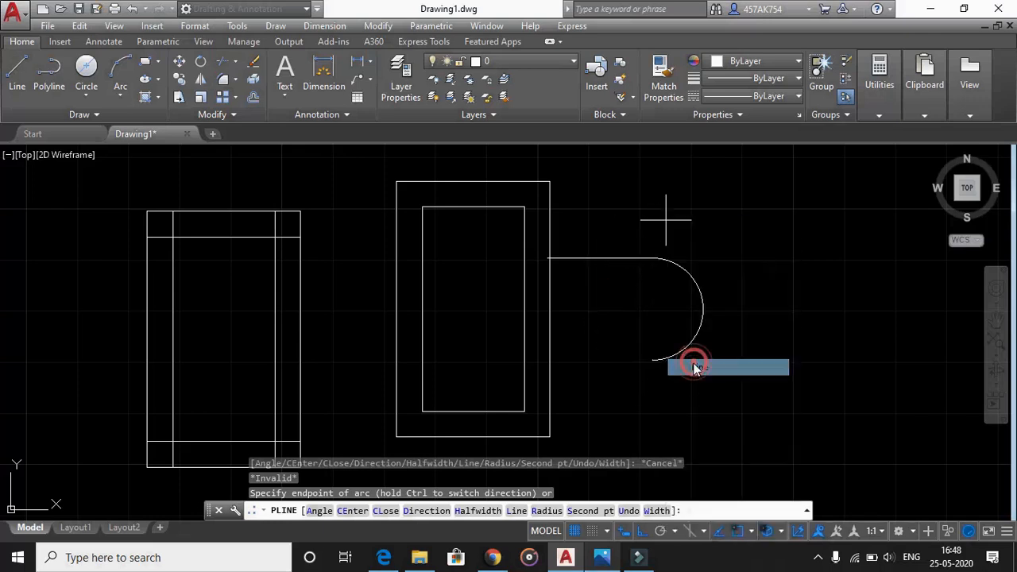
{"action": "left_click", "coordinate": [548, 360]}
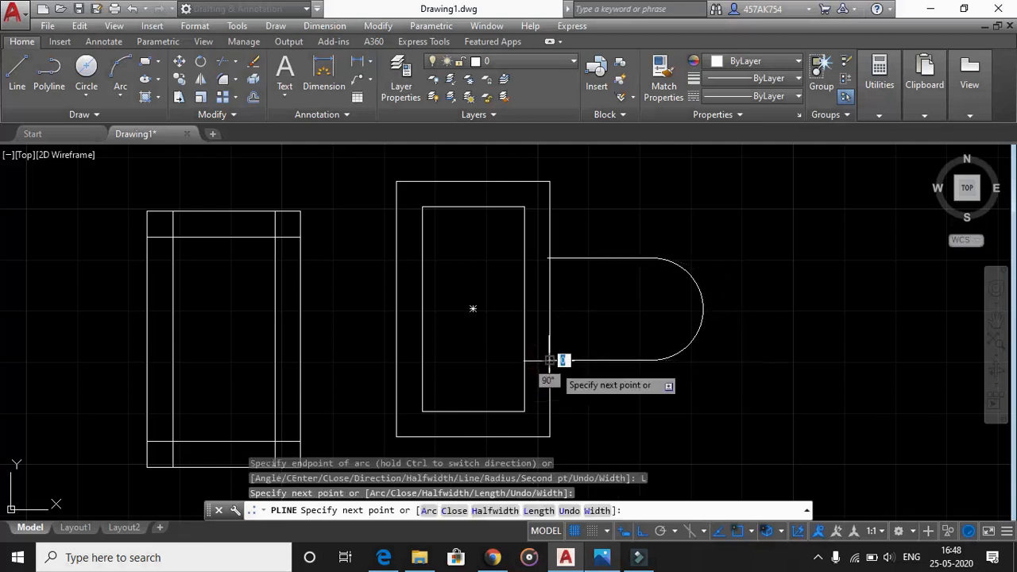
{"action": "key", "text": "Escape"}
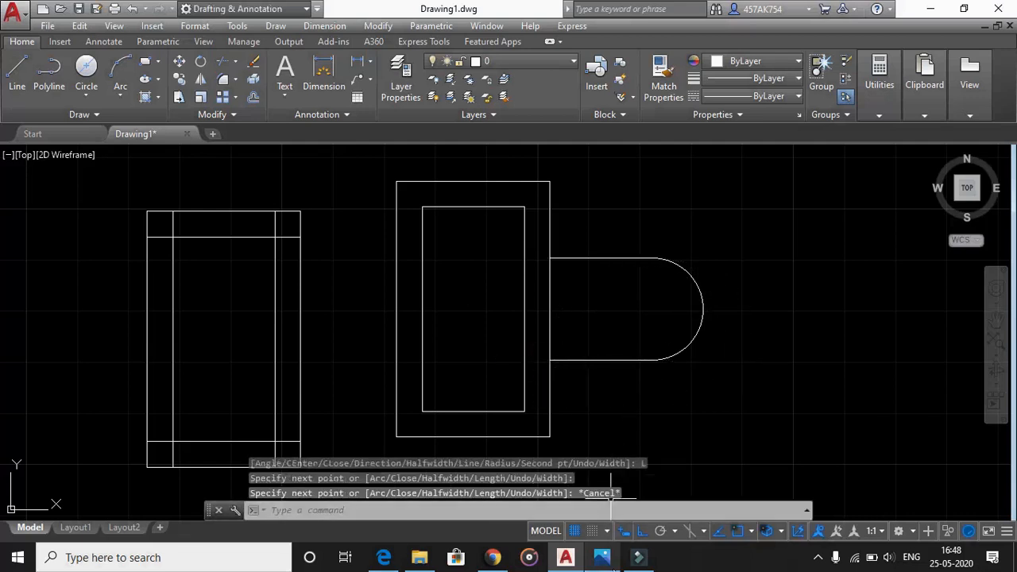
- Check the hole size in s.PNG and draw a circle of radius 5 centred on the lug's arc centre
{"action": "left_click", "coordinate": [606, 559]}
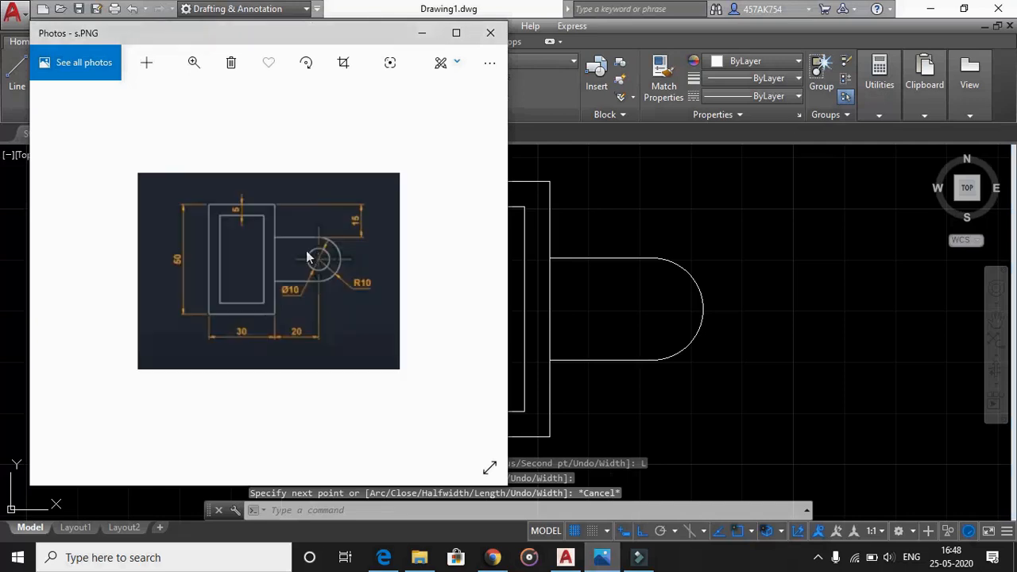
{"action": "left_click", "coordinate": [420, 34]}
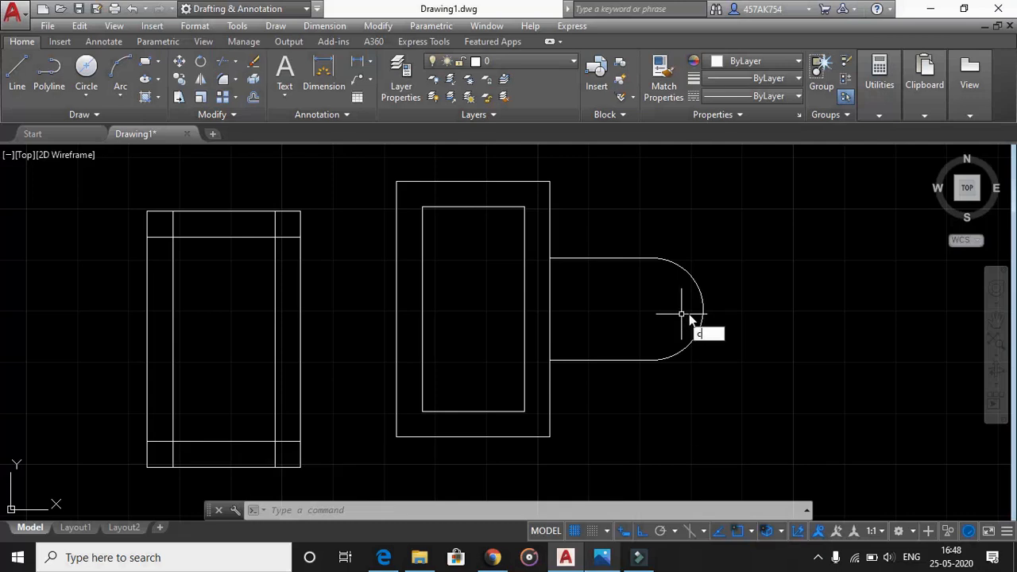
{"action": "key", "text": "Return"}
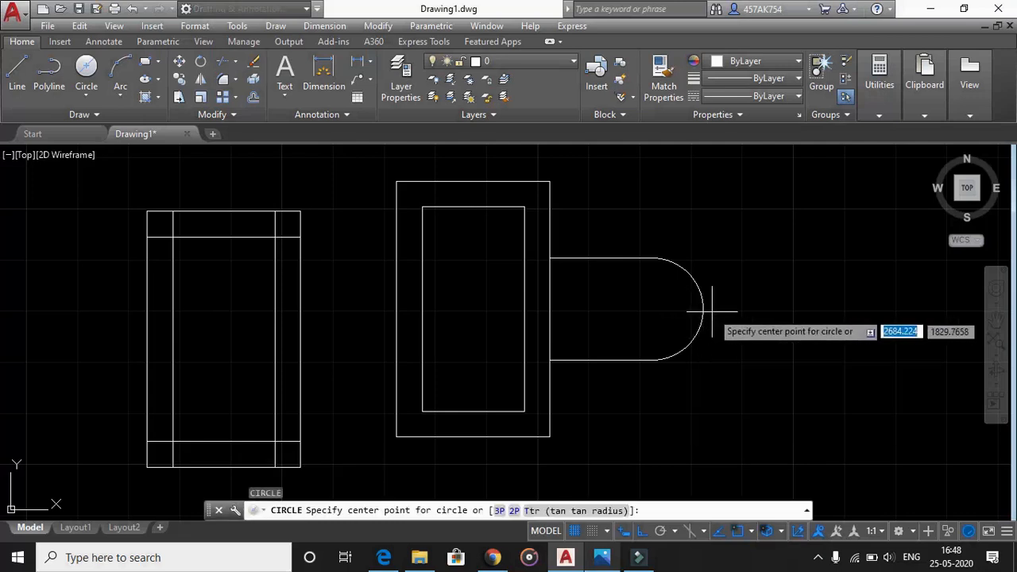
{"action": "left_click", "coordinate": [653, 308]}
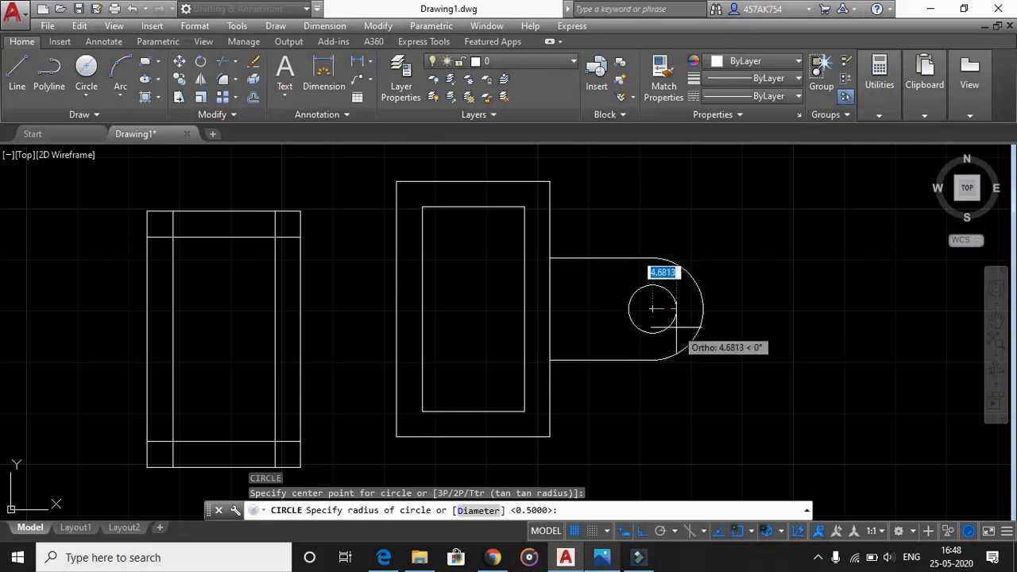
{"action": "type", "text": "5"}
{"action": "key", "text": "Return"}
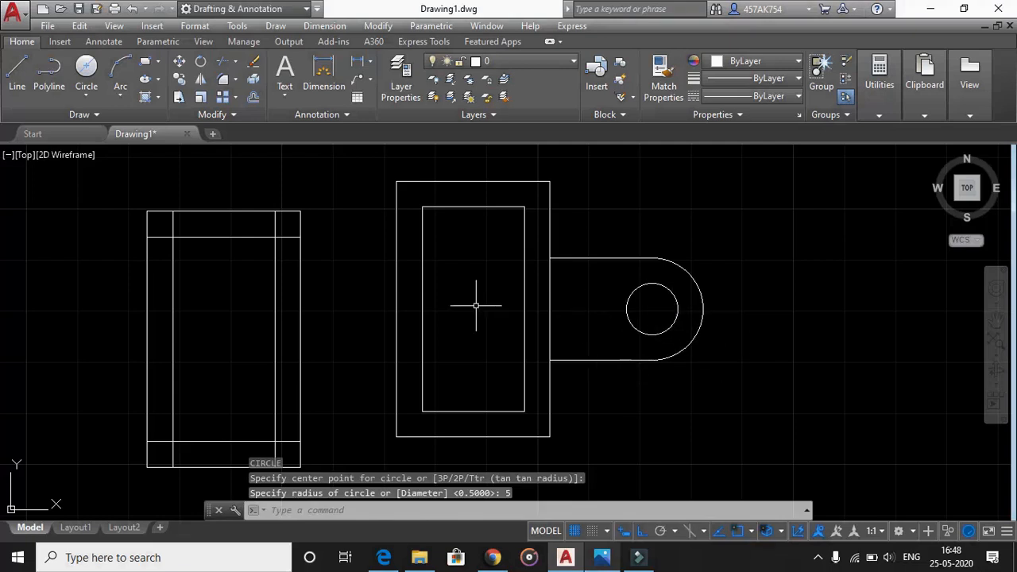
- Erase the separate line-drawn rectangle with its offset lines, except its lowest edge, and bring up the reference image s.PNG
{"action": "left_click", "coordinate": [361, 185]}
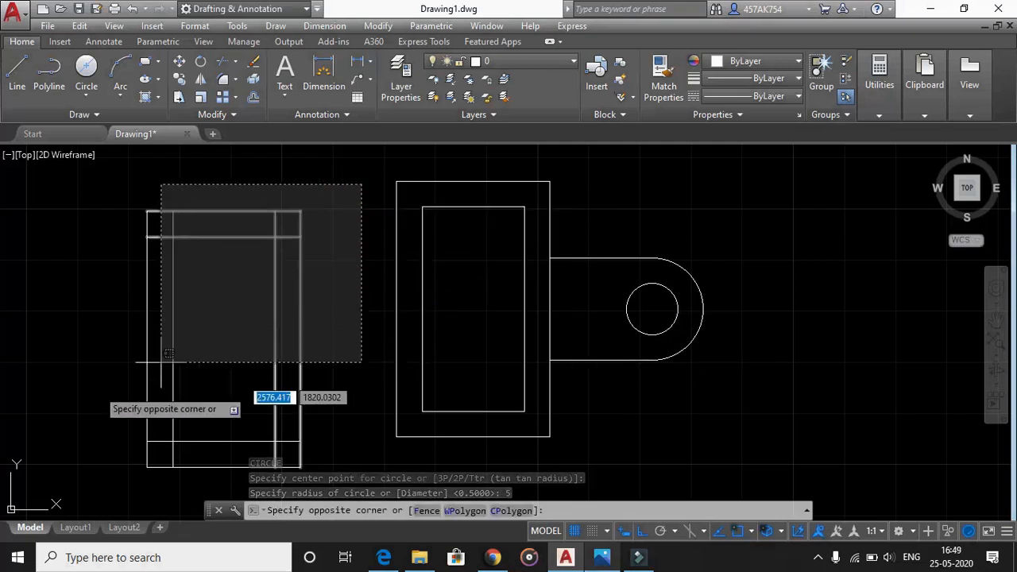
{"action": "left_click", "coordinate": [117, 460]}
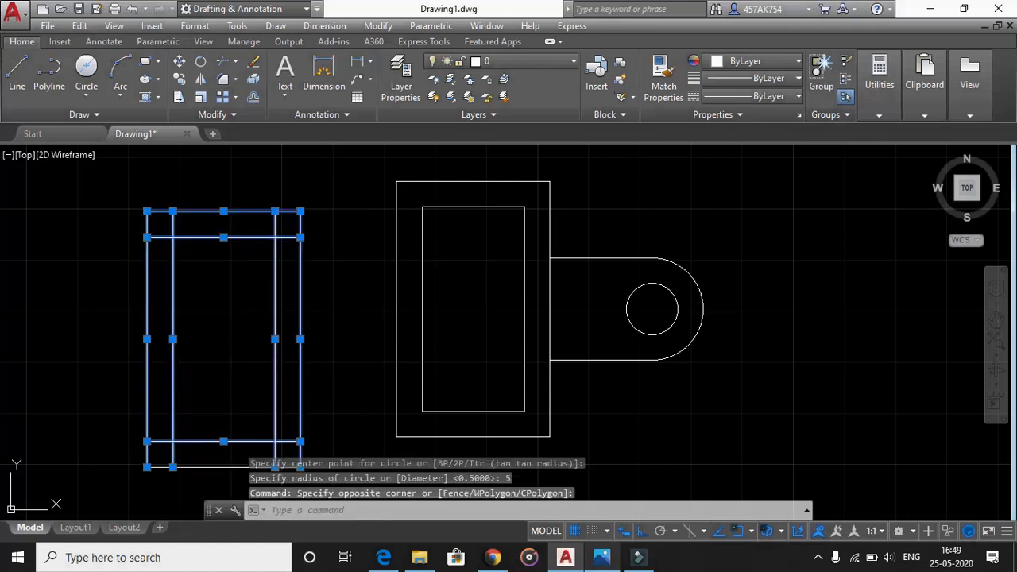
{"action": "key", "text": "Delete"}
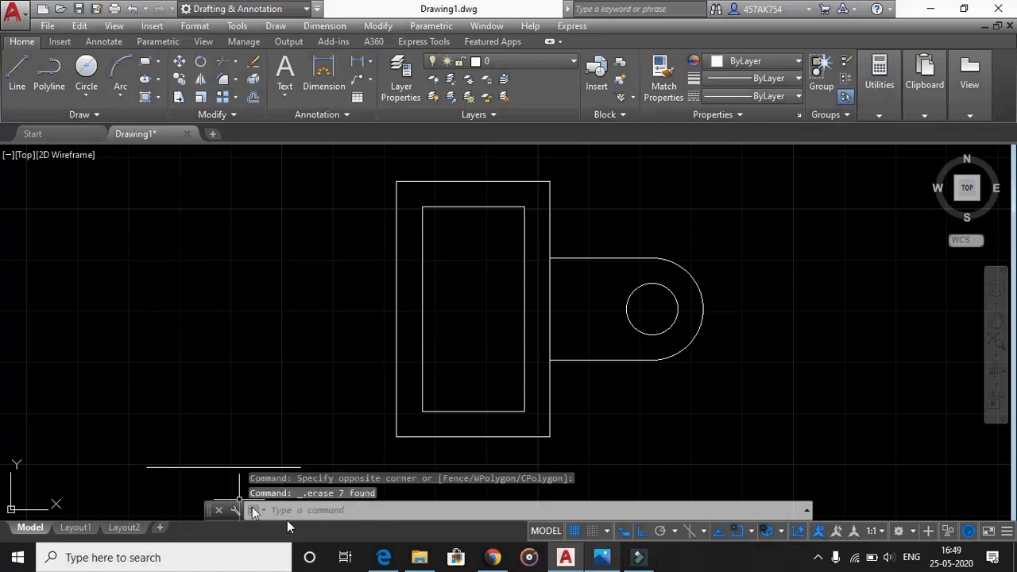
{"action": "left_click", "coordinate": [602, 559]}
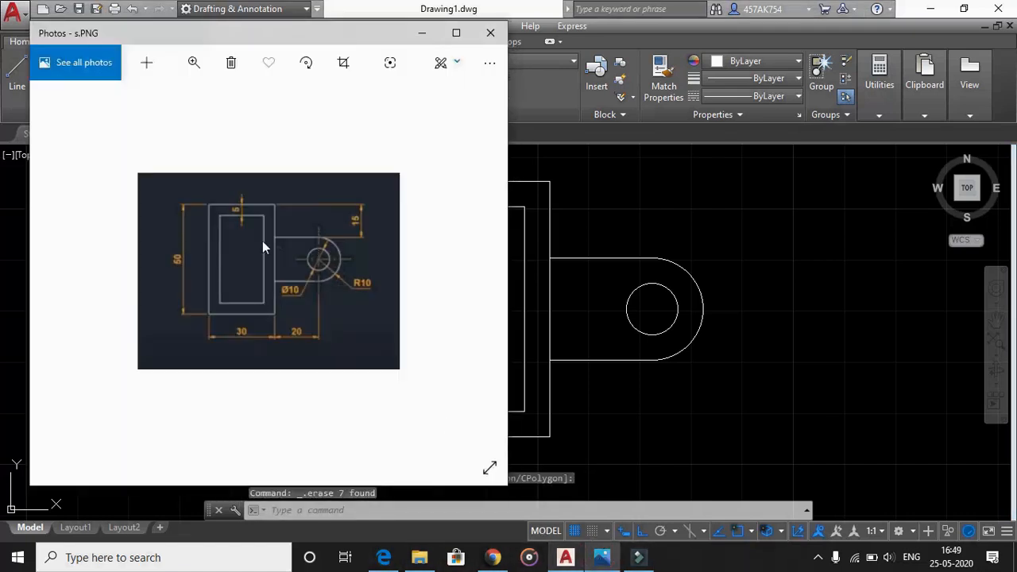
- Put the reference image away and draw four connected horizontal and vertical line segments left of the double rectangle
{"action": "left_click", "coordinate": [416, 32]}
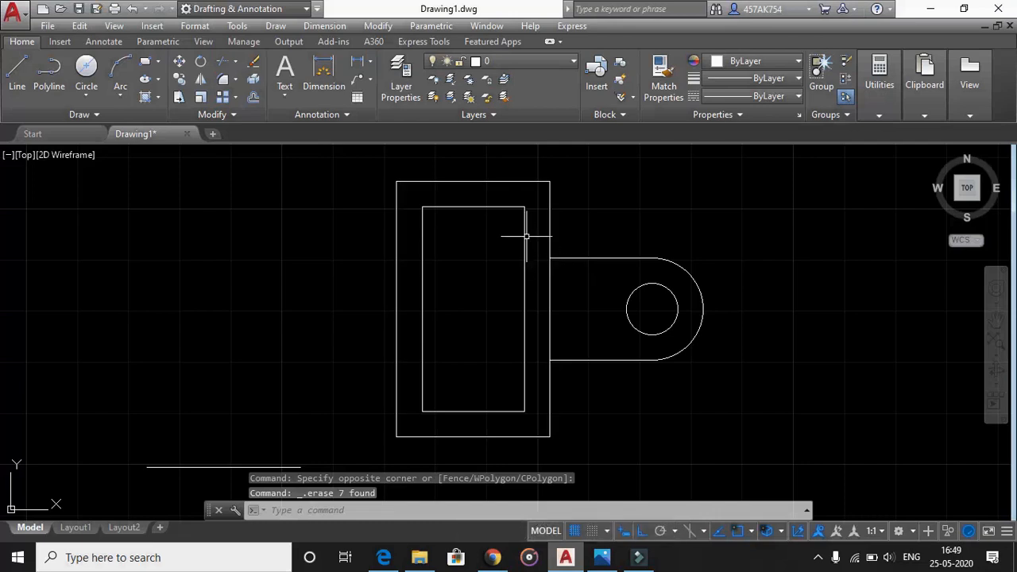
{"action": "type", "text": "l"}
{"action": "key", "text": "Return"}
{"action": "left_click", "coordinate": [136, 319]}
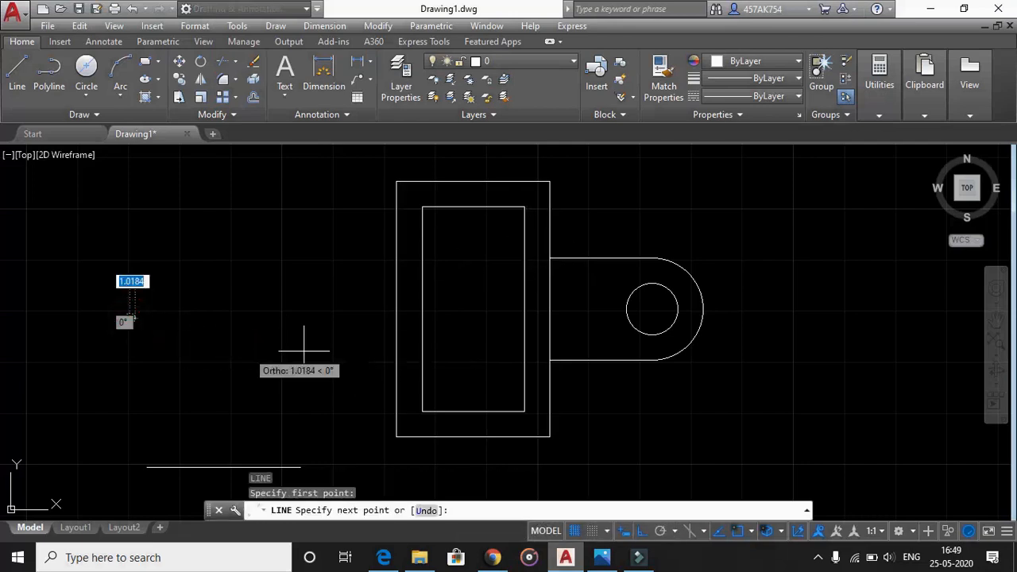
{"action": "left_click", "coordinate": [329, 318]}
{"action": "left_click", "coordinate": [301, 247]}
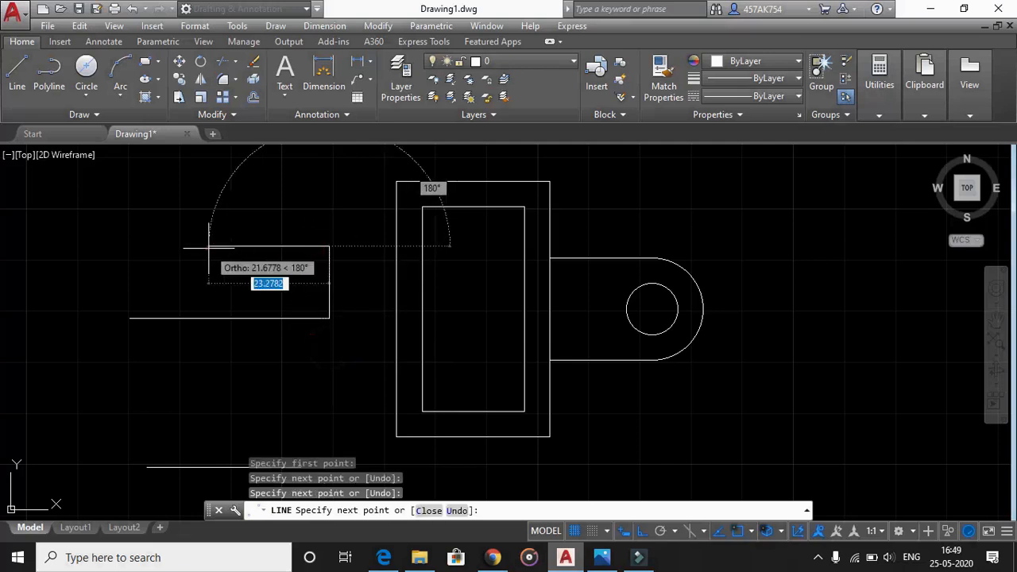
{"action": "left_click", "coordinate": [209, 247]}
{"action": "left_click", "coordinate": [215, 311]}
{"action": "key", "text": "Escape"}
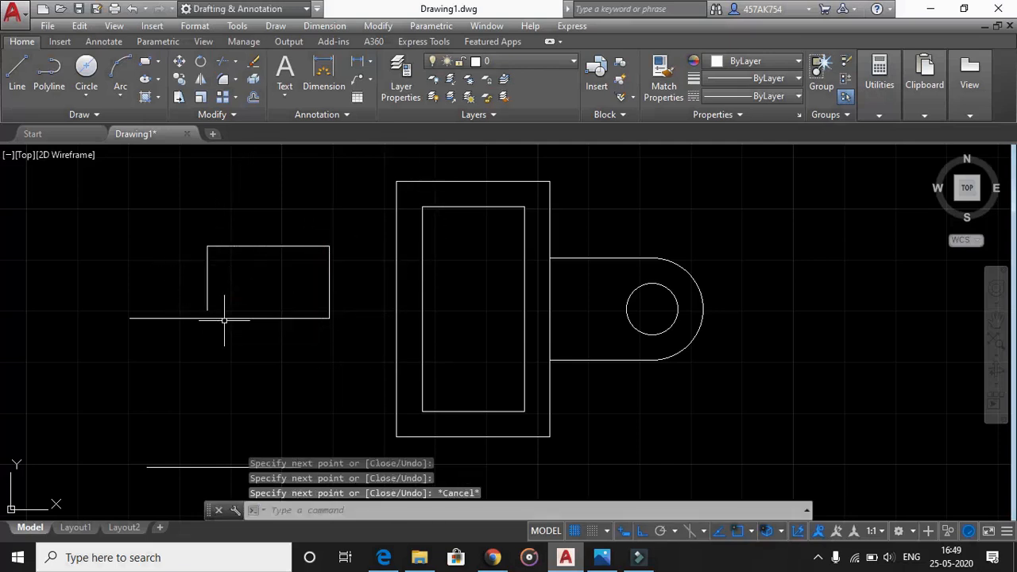
- Compare how the separately drawn lines and the lug's polyline behave when selected, clearing the selection after each check
{"action": "left_click", "coordinate": [228, 318]}
{"action": "left_click", "coordinate": [244, 247]}
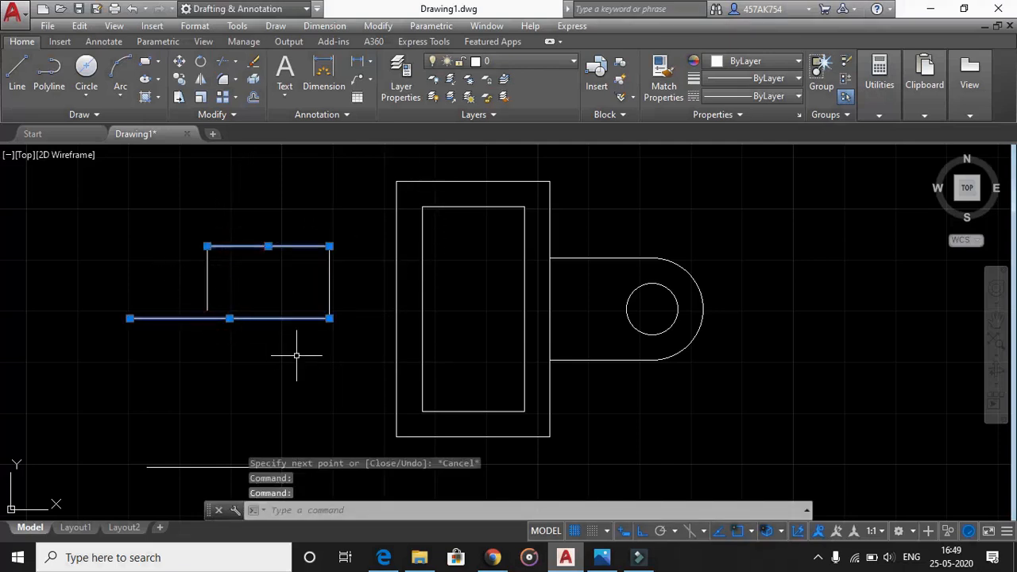
{"action": "key", "text": "Escape"}
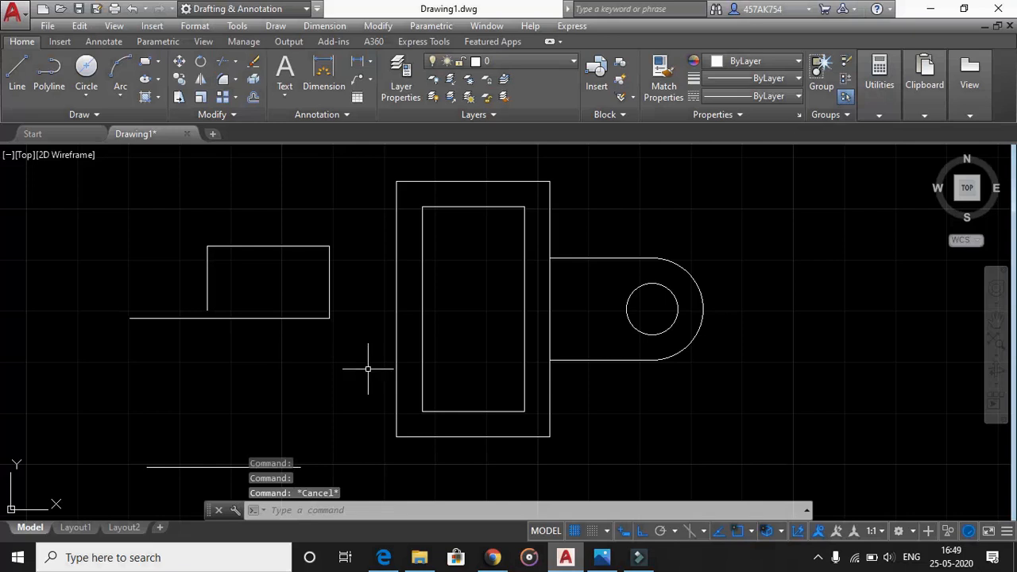
{"action": "left_click", "coordinate": [622, 255]}
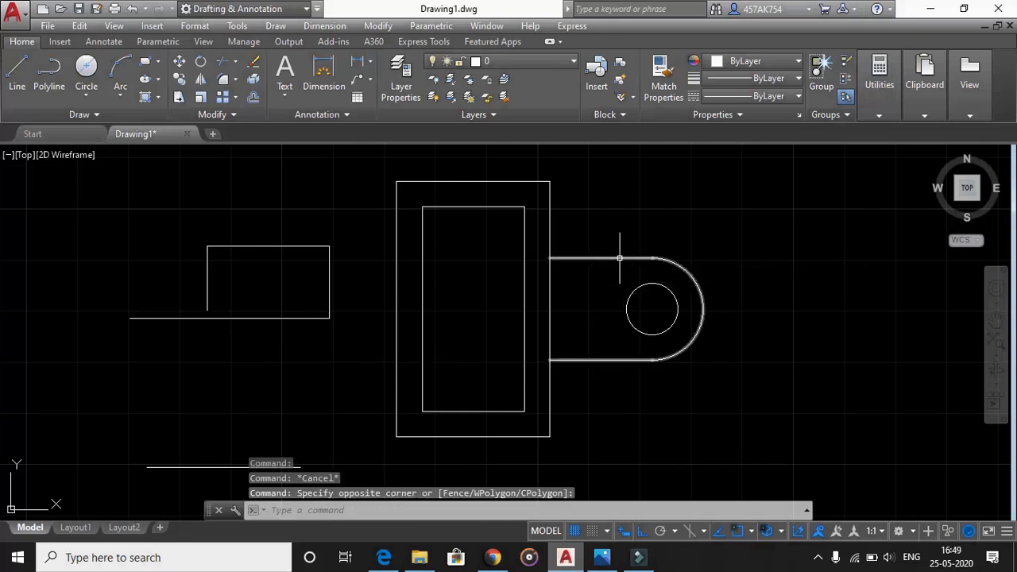
{"action": "left_click", "coordinate": [619, 259]}
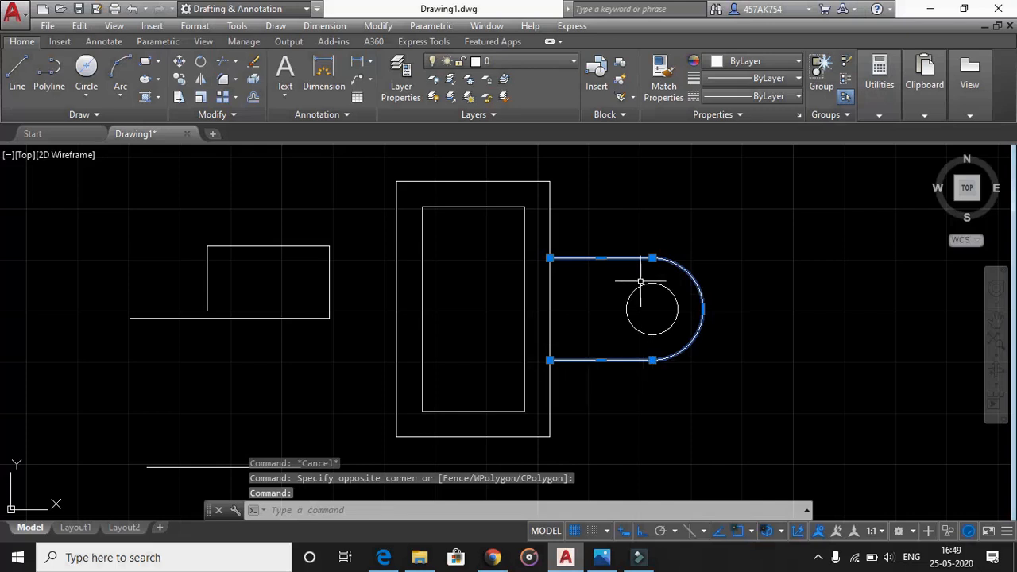
{"action": "key", "text": "Escape"}
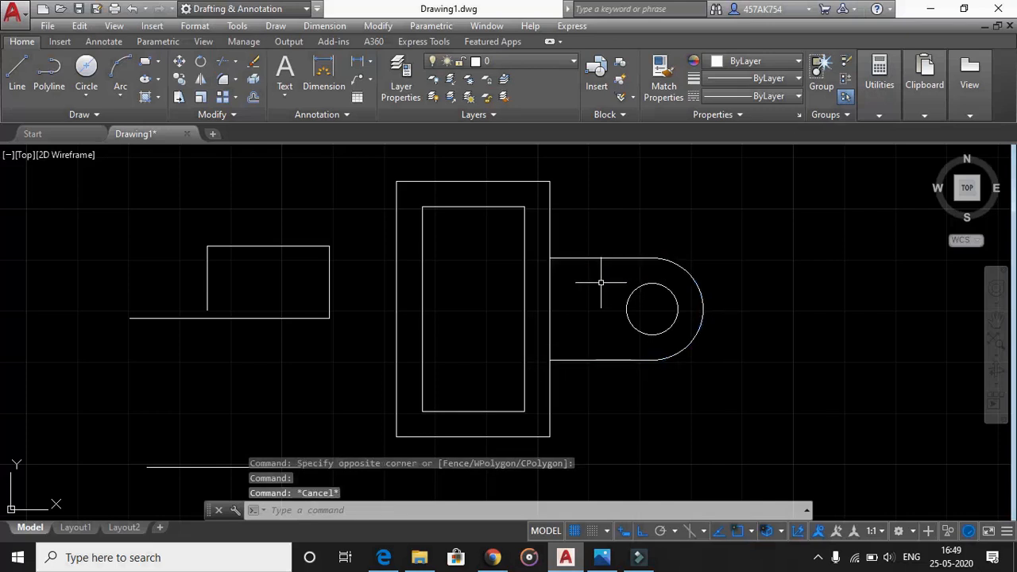
- Dimension the outer rectangle's height to its left and its width above its upper edge
{"action": "left_click", "coordinate": [323, 77]}
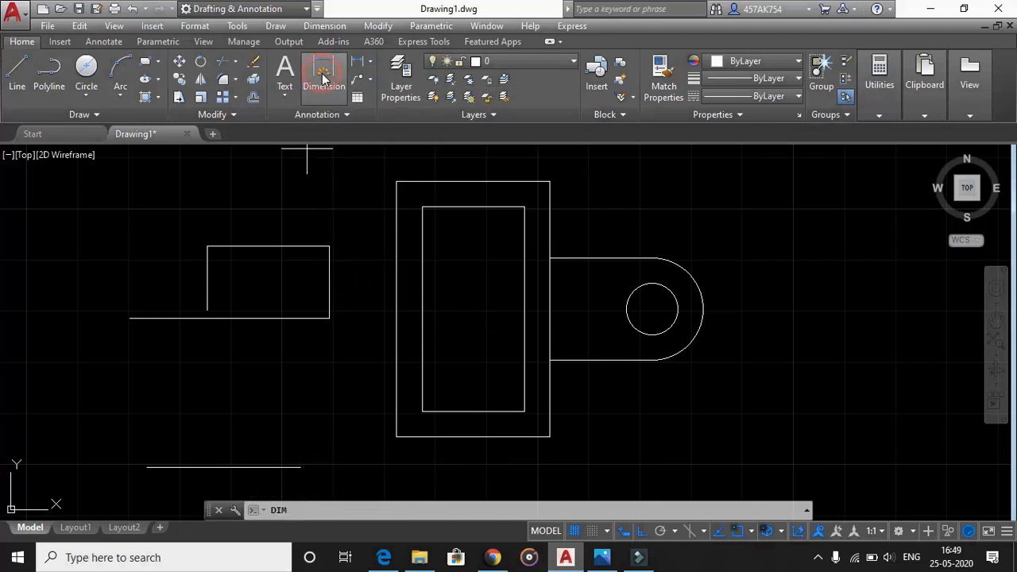
{"action": "left_click", "coordinate": [396, 181]}
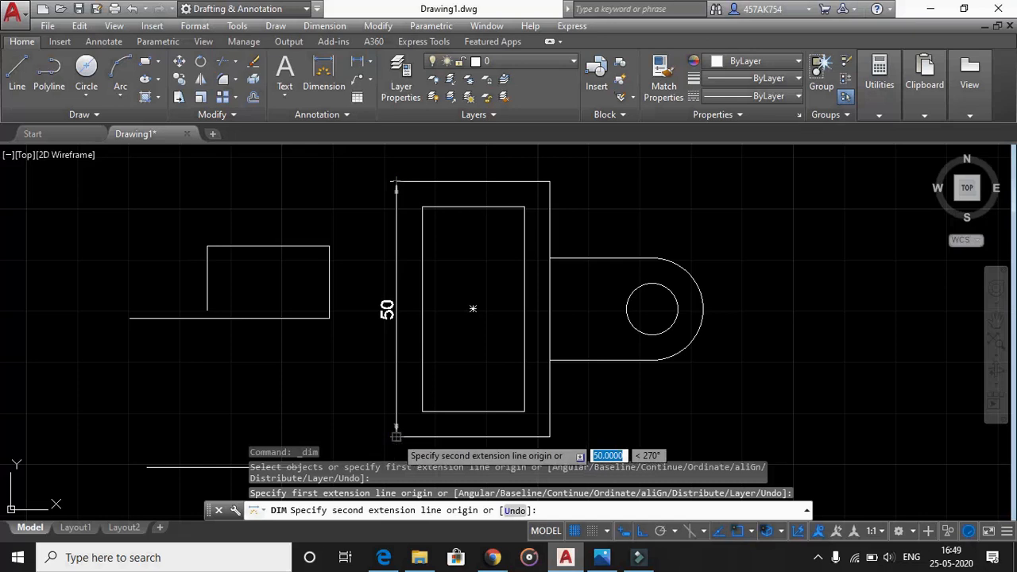
{"action": "left_click", "coordinate": [396, 437]}
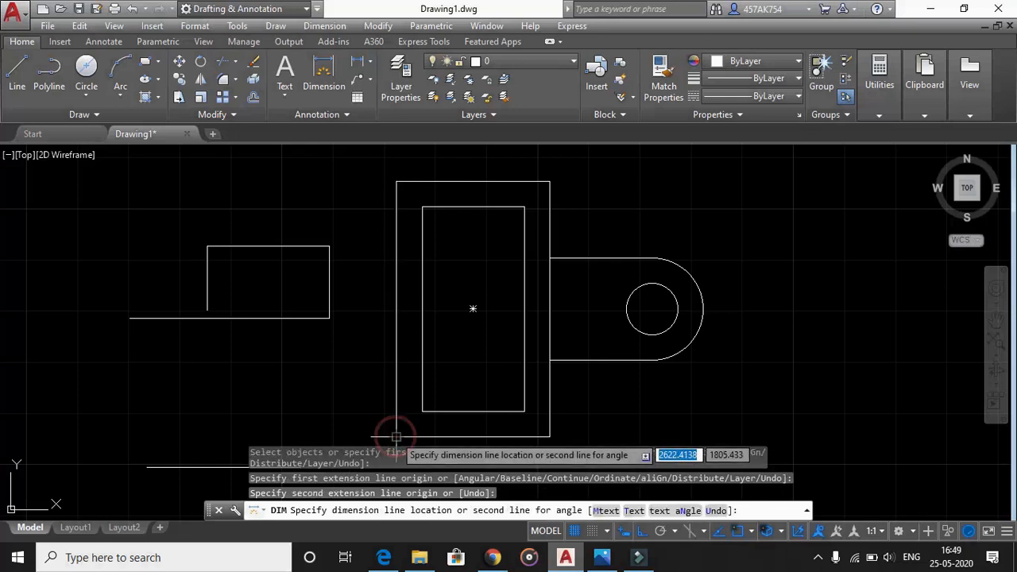
{"action": "left_click", "coordinate": [344, 436]}
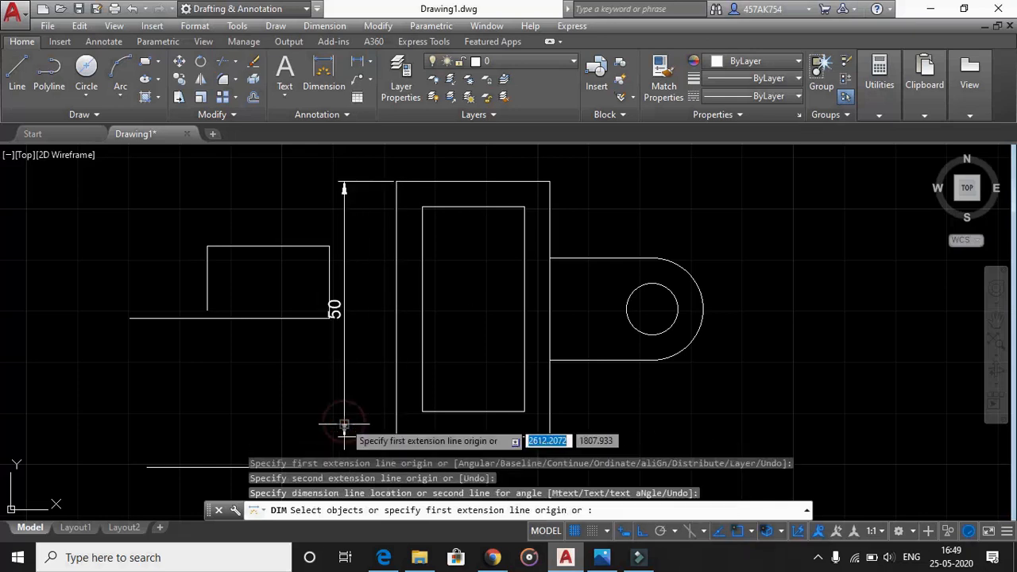
{"action": "left_click", "coordinate": [395, 182]}
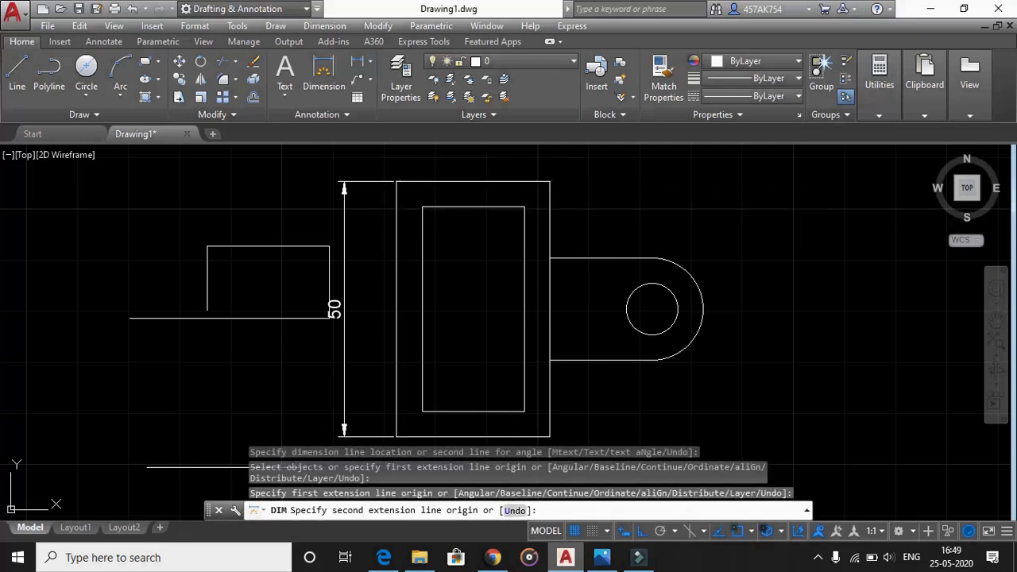
{"action": "left_click", "coordinate": [549, 181]}
{"action": "left_click", "coordinate": [543, 162]}
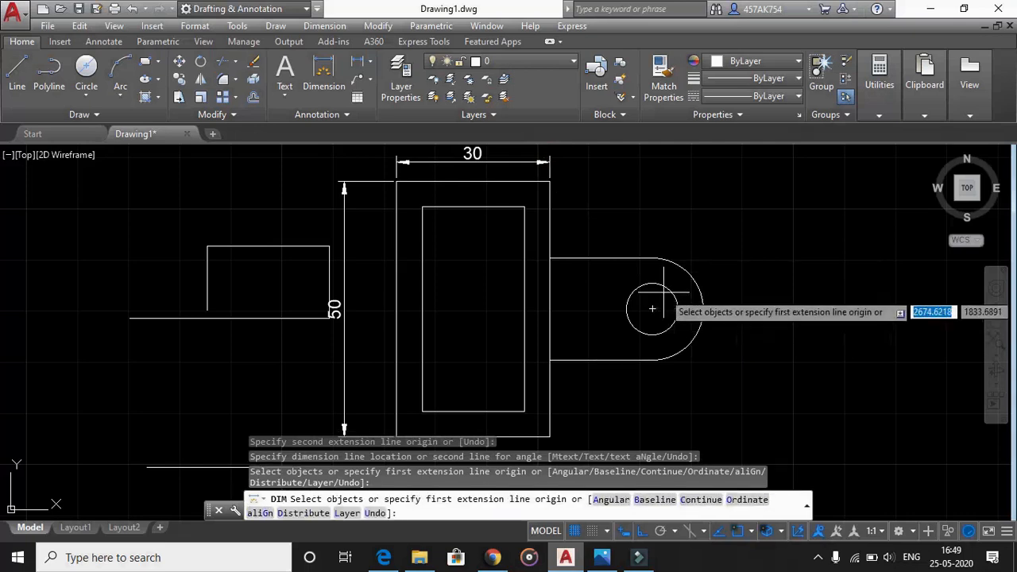
- Dimension the vertical distance from the outer rectangle's top to the lug's upper edge, and the gap between the two rectangles' upper edges
{"action": "left_click", "coordinate": [549, 181]}
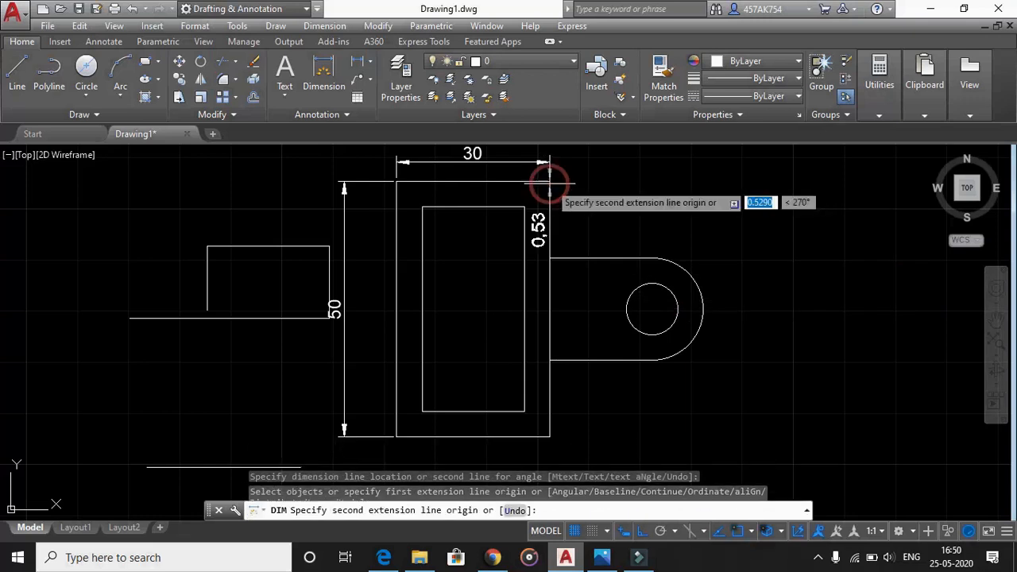
{"action": "left_click", "coordinate": [549, 258]}
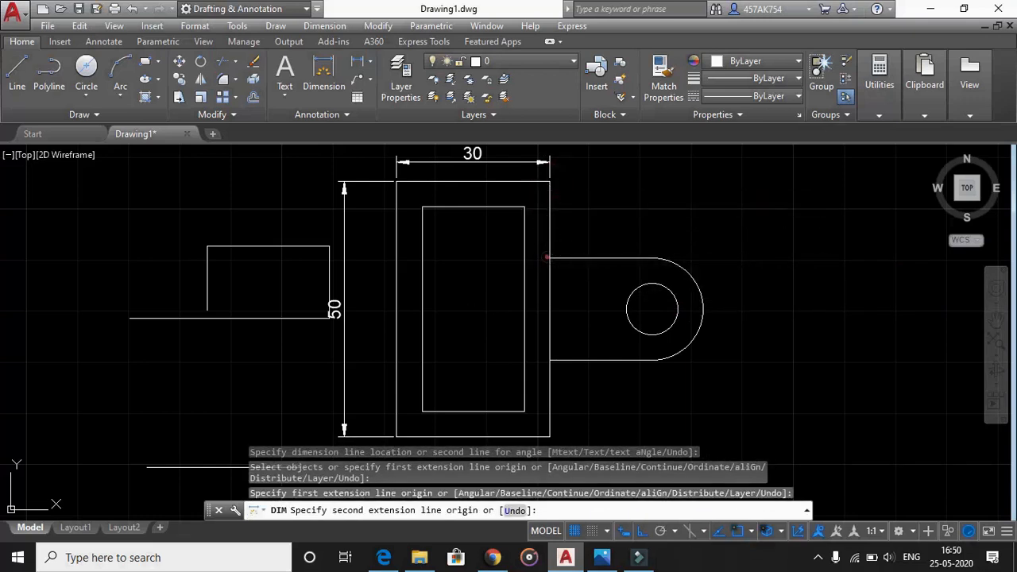
{"action": "left_click", "coordinate": [689, 252]}
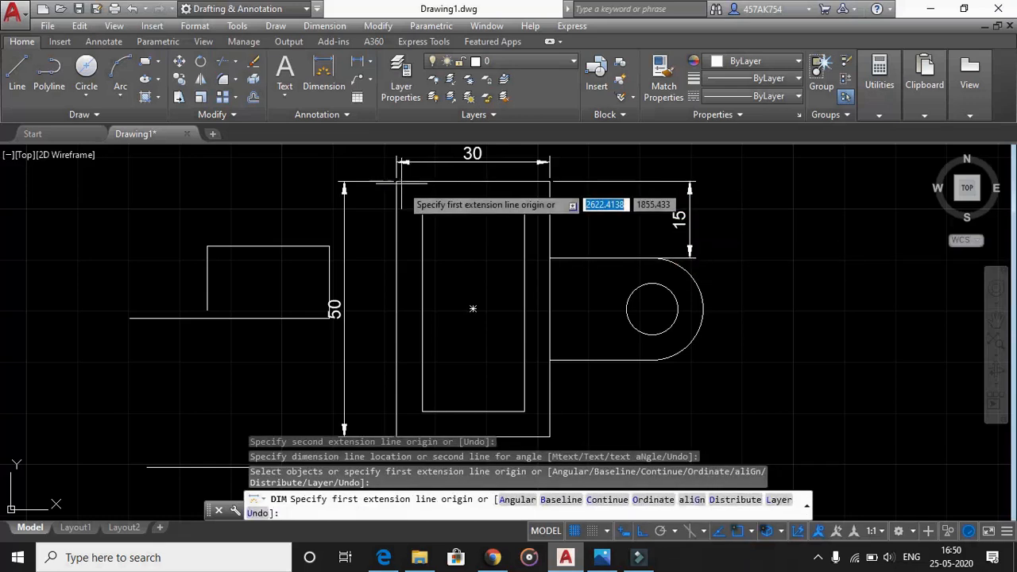
{"action": "left_click", "coordinate": [397, 182]}
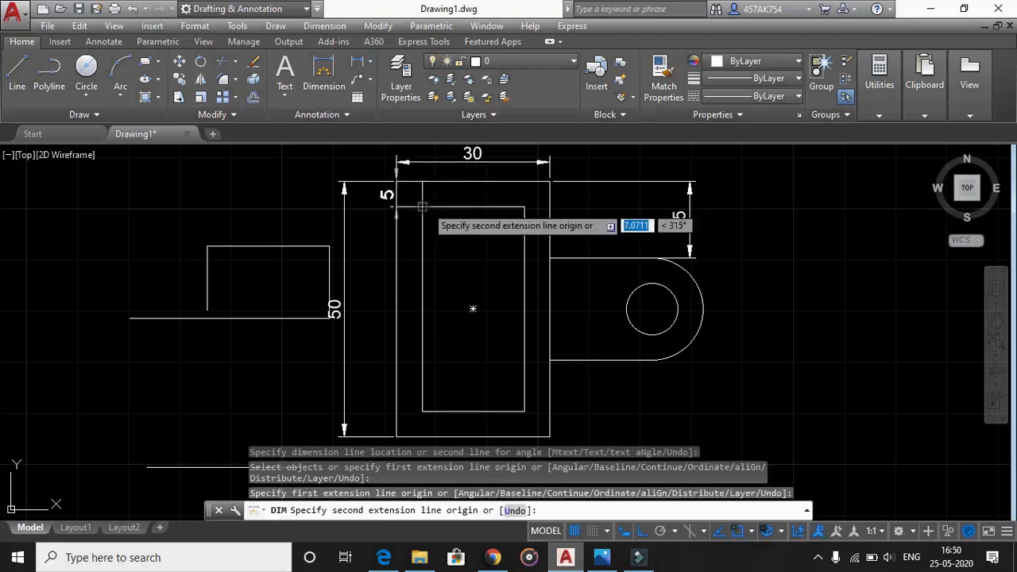
{"action": "left_click", "coordinate": [422, 207]}
{"action": "left_click", "coordinate": [455, 208]}
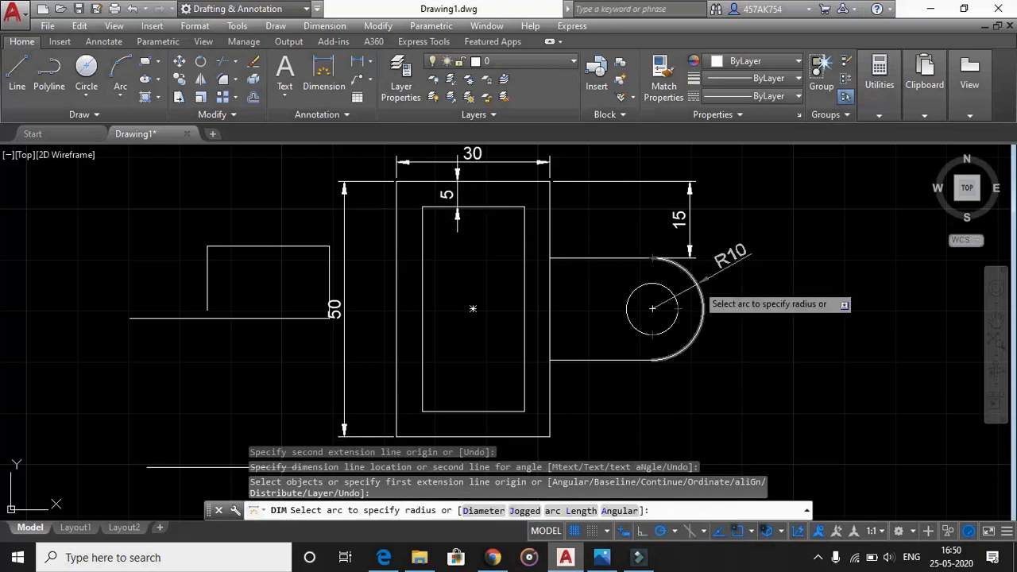
- Add a radius dimension to the lug's rounded end, with its text outside the arc
{"action": "left_click", "coordinate": [697, 282]}
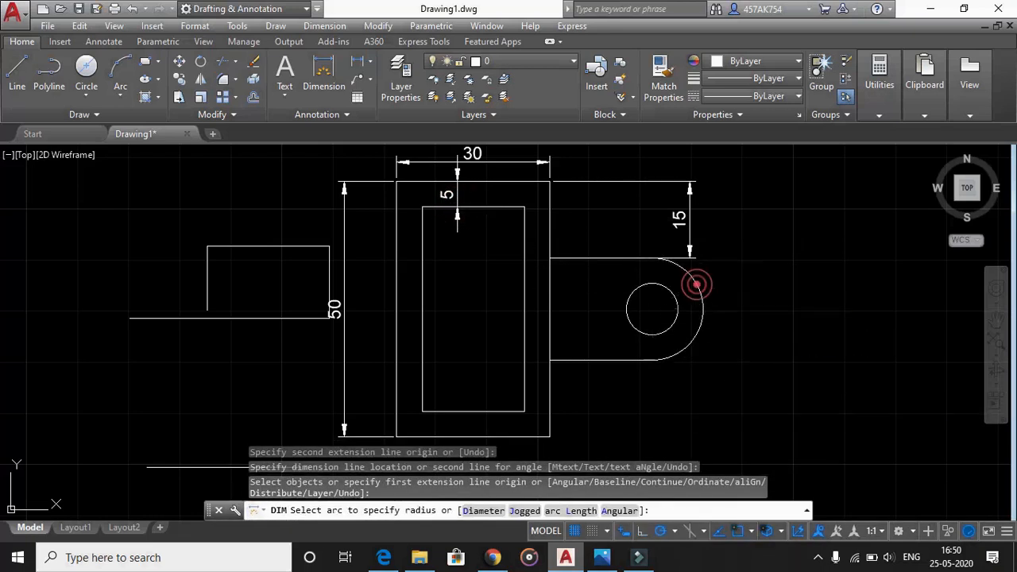
{"action": "left_click", "coordinate": [785, 237]}
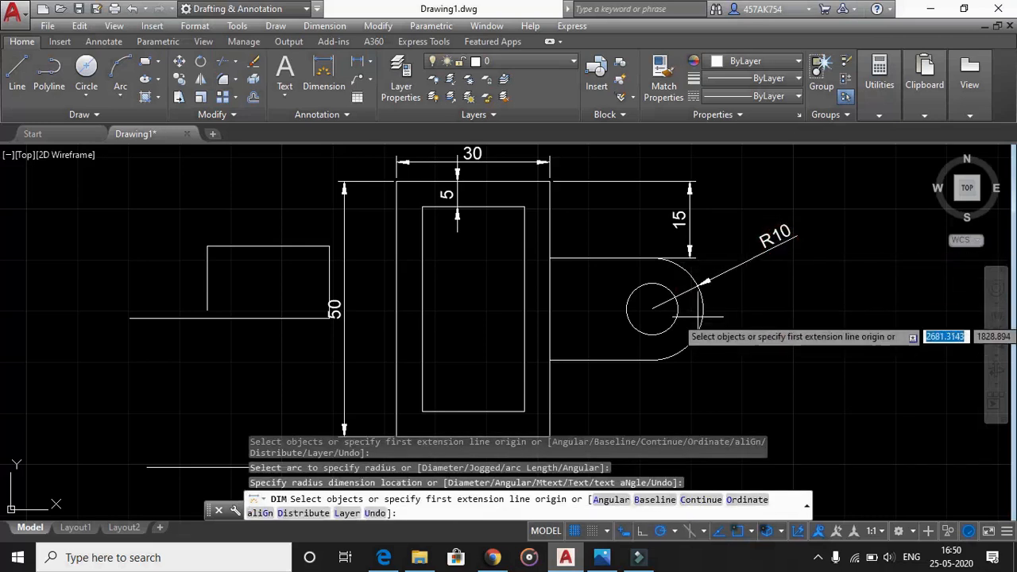
{"action": "key", "text": "Return"}
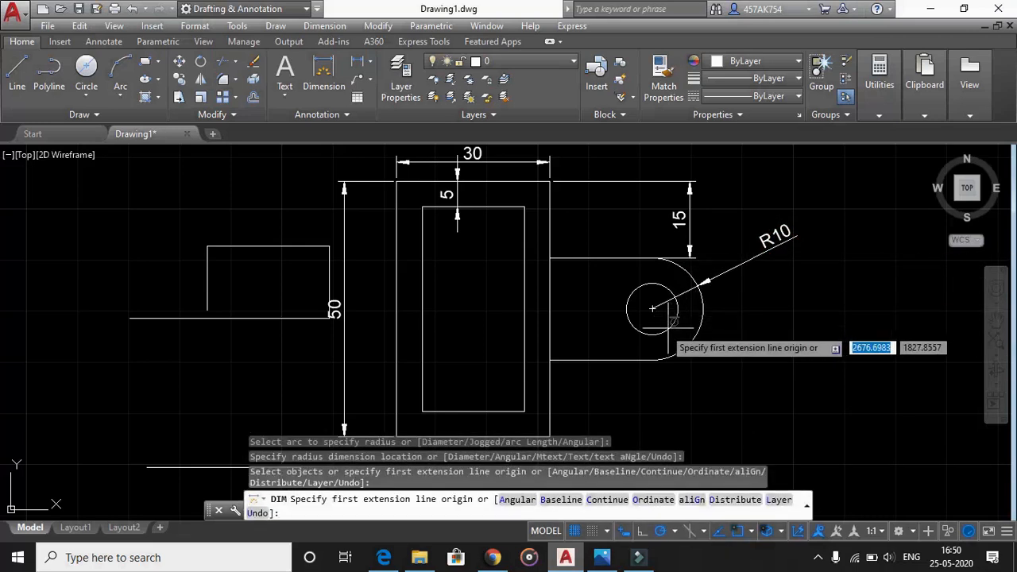
- Dimension the length of the leftover horizontal line below the practice lines and end the dimensioning
{"action": "scroll", "coordinate": [446, 291], "scroll_direction": "down", "scroll_amount": 2}
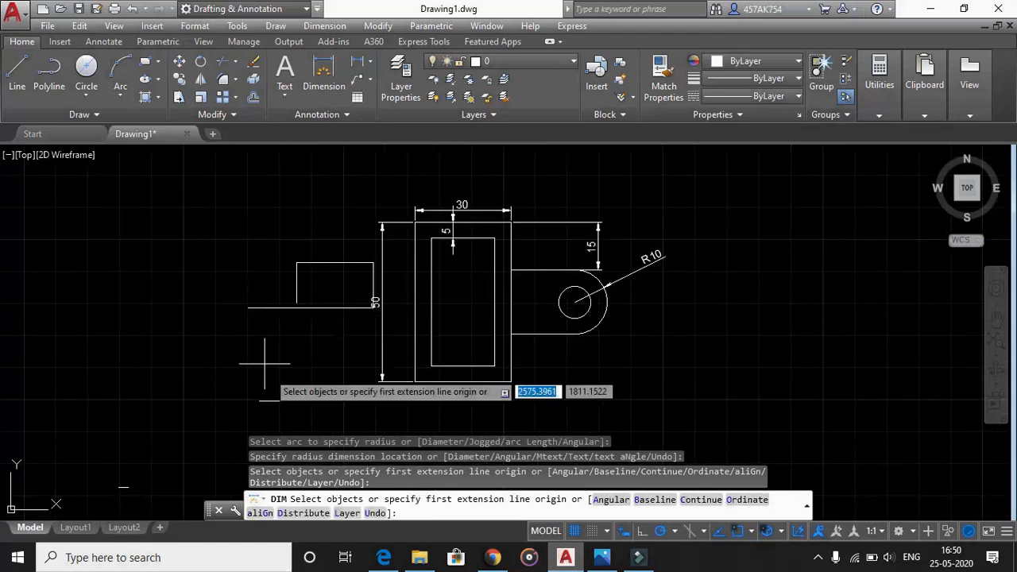
{"action": "key", "text": "Return"}
{"action": "left_click", "coordinate": [259, 399]}
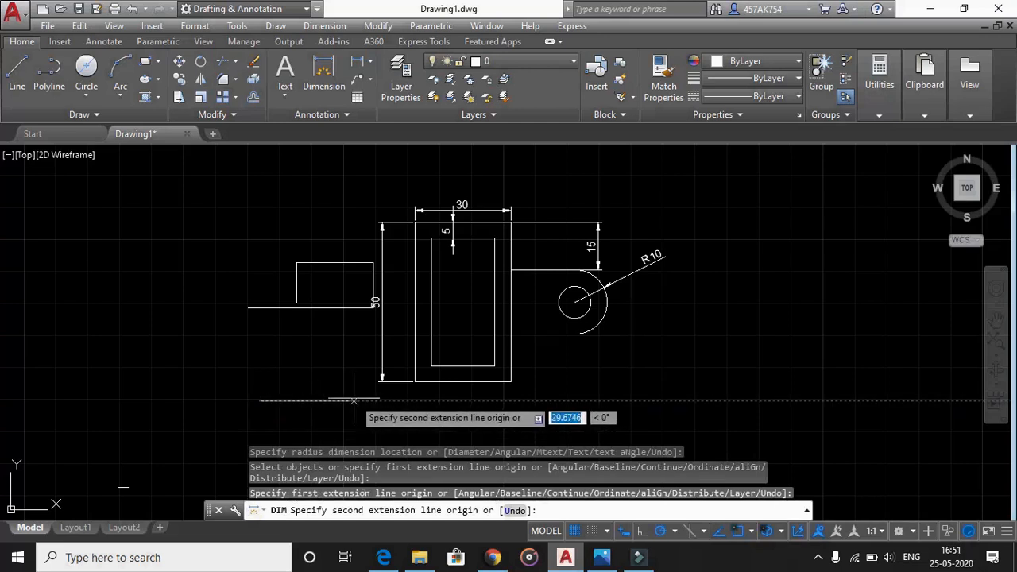
{"action": "left_click", "coordinate": [354, 399]}
{"action": "left_click", "coordinate": [349, 347]}
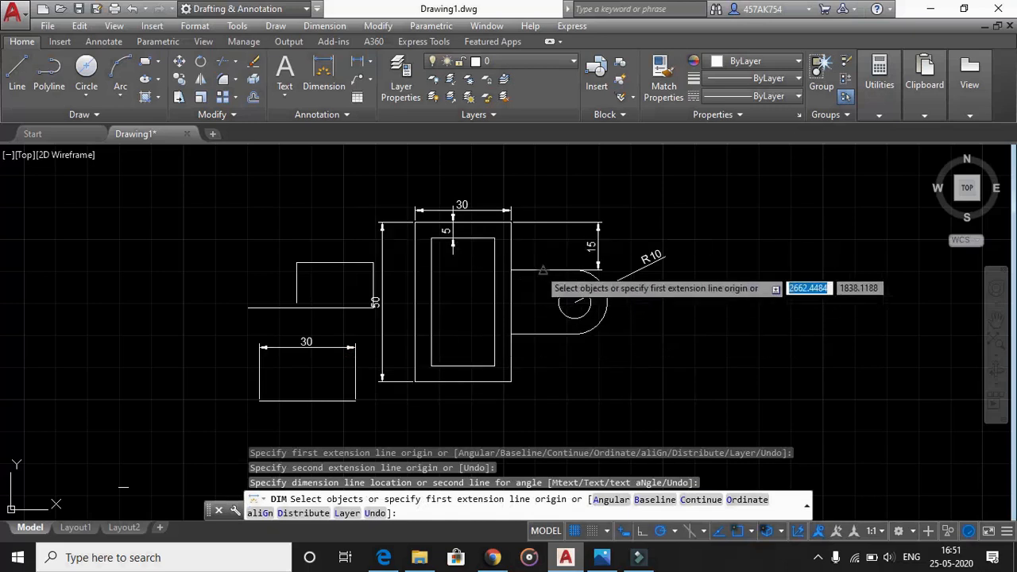
{"action": "key", "text": "Return"}
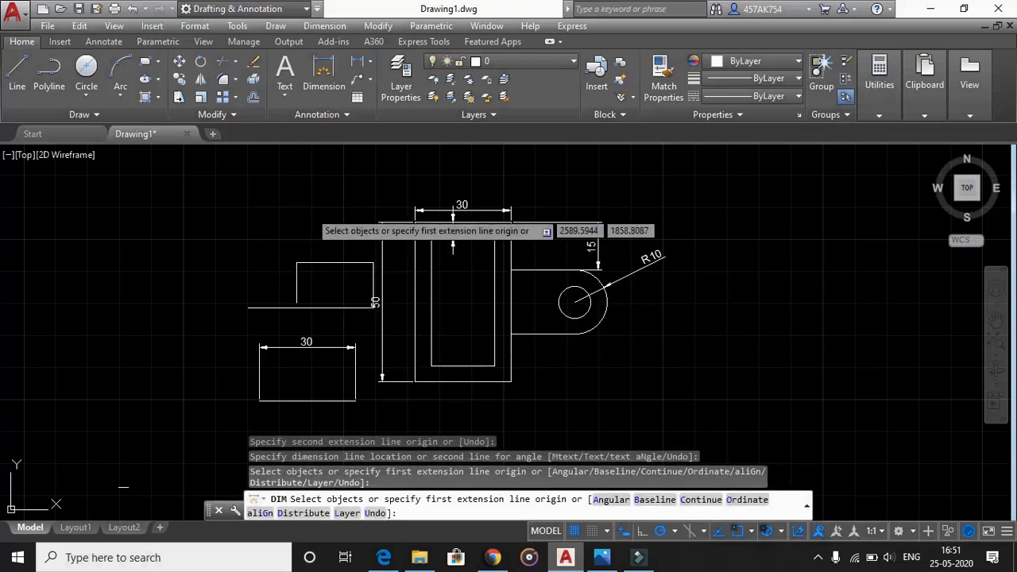
{"action": "key", "text": "Escape"}
- Erase the practice lines, except their rightmost vertical segment, together with the leftover horizontal line and its dimension
{"action": "left_click", "coordinate": [340, 234]}
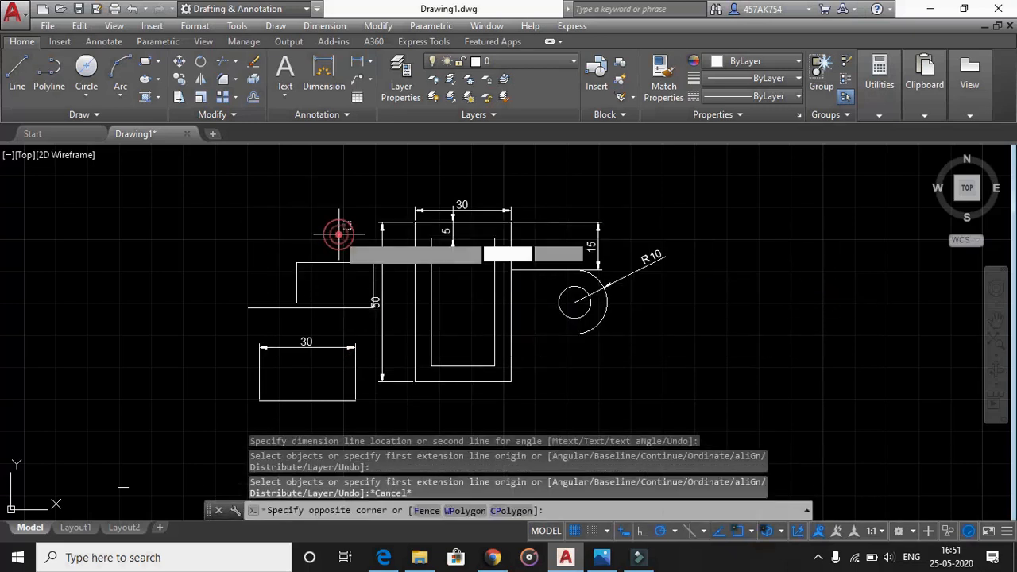
{"action": "left_click", "coordinate": [257, 409]}
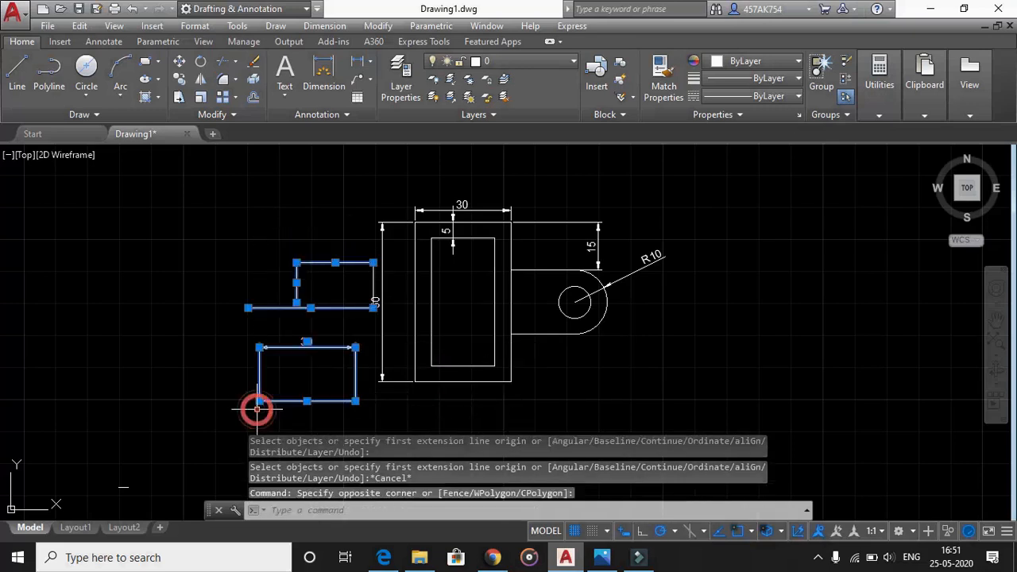
{"action": "key", "text": "Delete"}
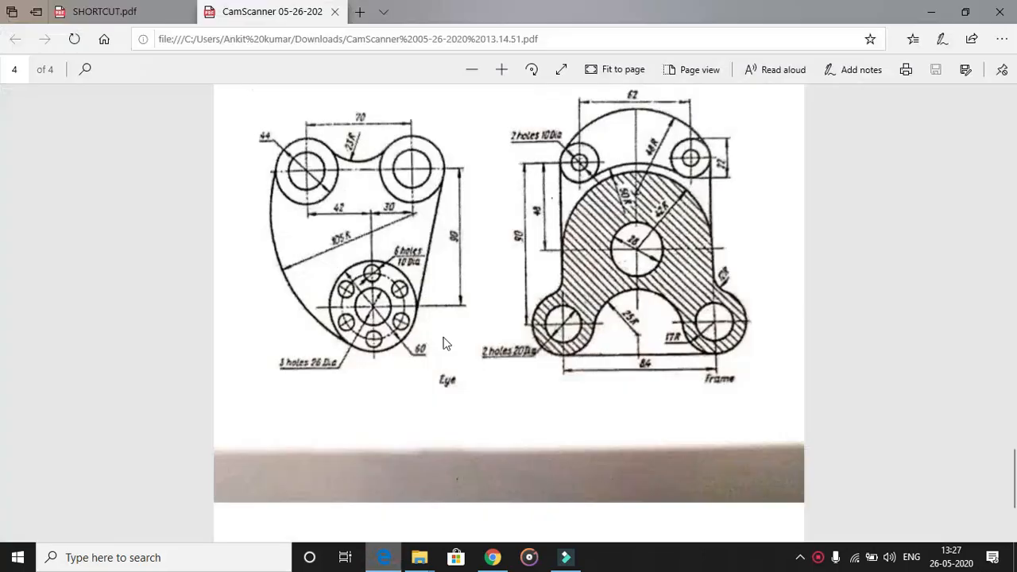
- In the CamScanner PDF open in Edge, return to page 1 with the Plate and Housing drawings
{"action": "left_click_drag", "start_coordinate": [1008, 482], "coordinate": [2, 154]}
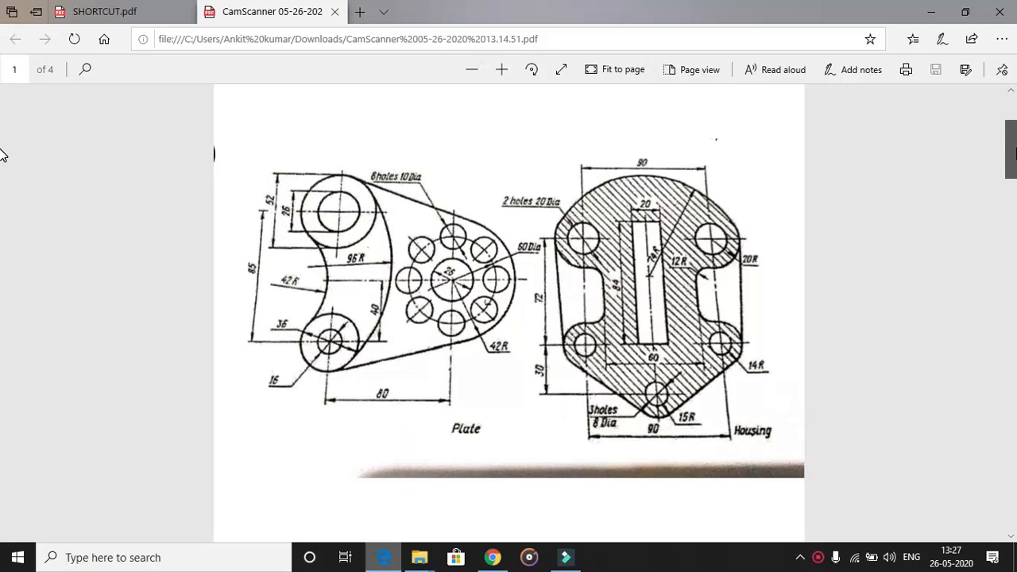